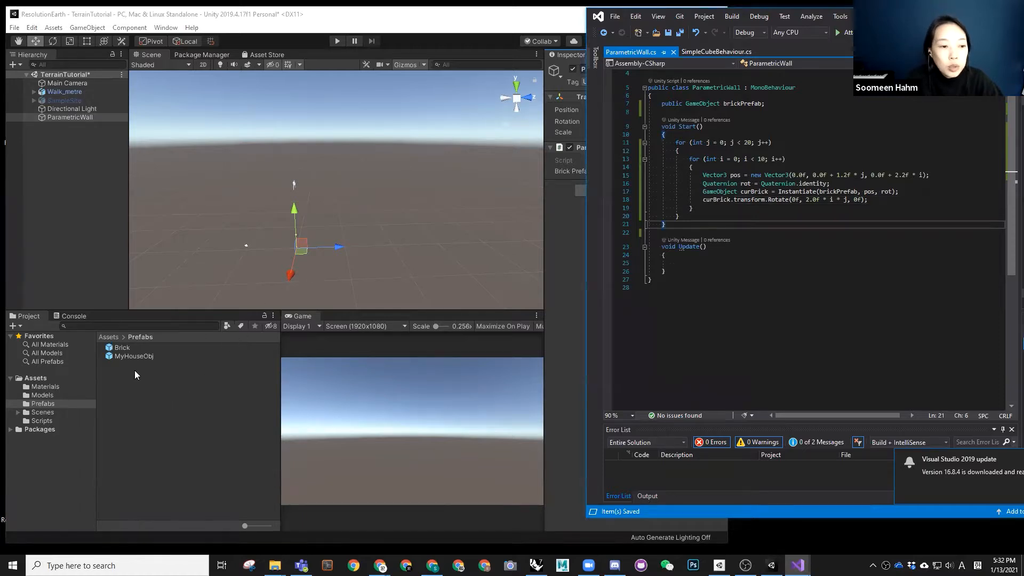
Narrow the code editor window and open the project's Scripts folder
left_click(110, 337)
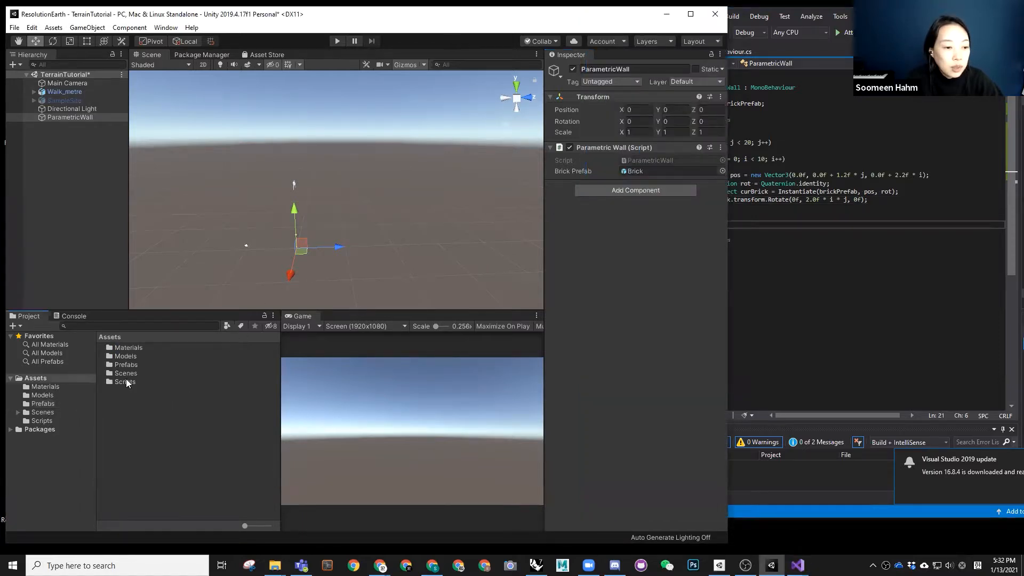
left_click(754, 273)
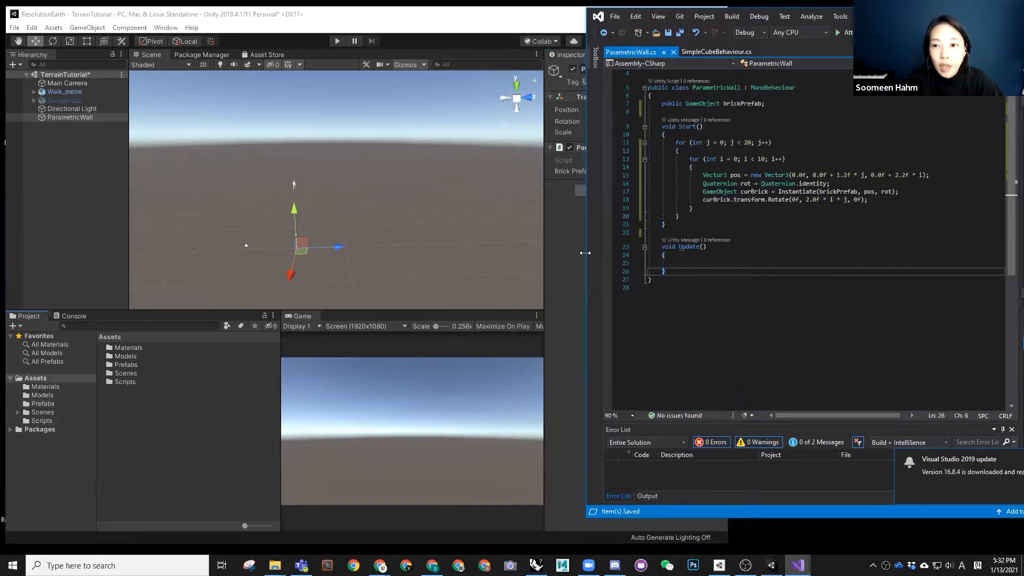
left_click_drag(585, 253, 647, 253)
double_click(126, 382)
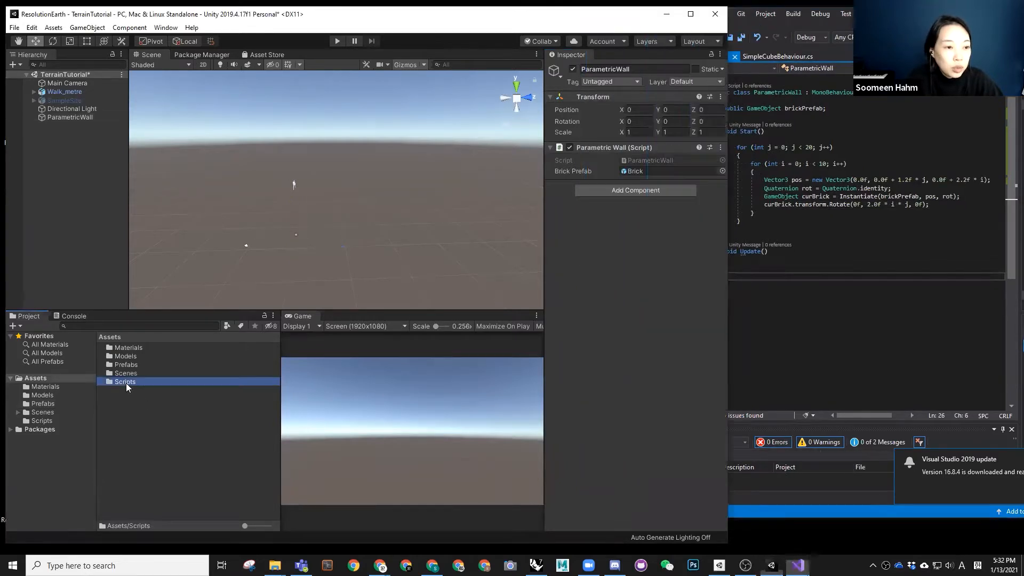
Create an empty object in the scene and reset its Transform
right_click(74, 159)
left_click(108, 260)
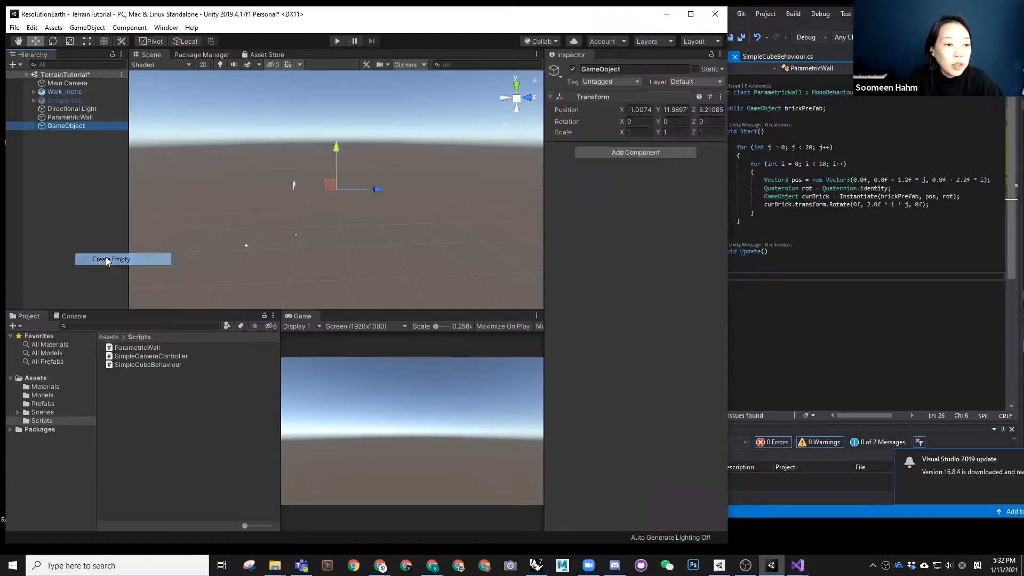
right_click(606, 99)
left_click(624, 103)
Rename the new empty object RandomCity and select it in the scene hierarchy
left_click_drag(630, 69, 572, 74)
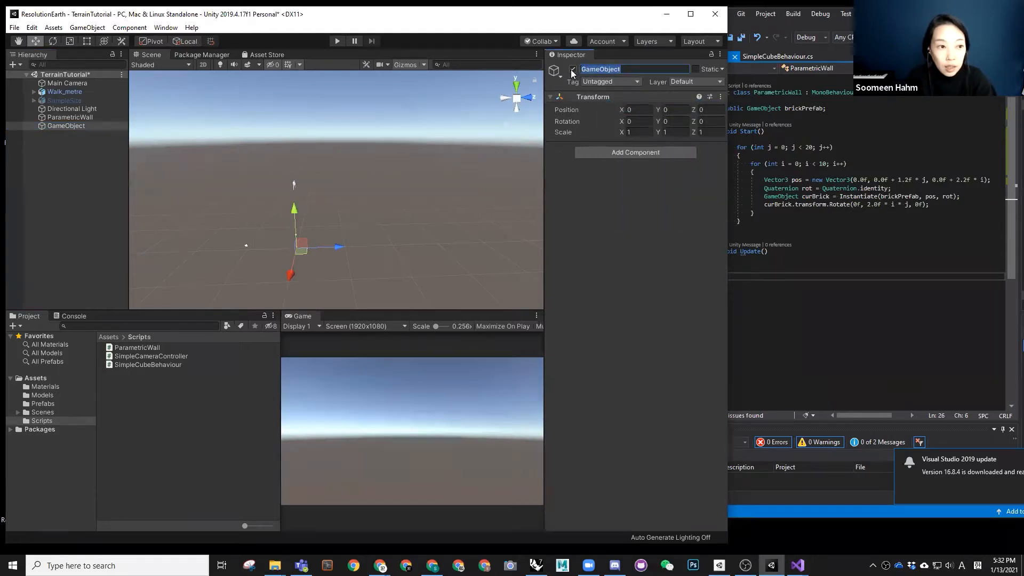
type("Ranc")
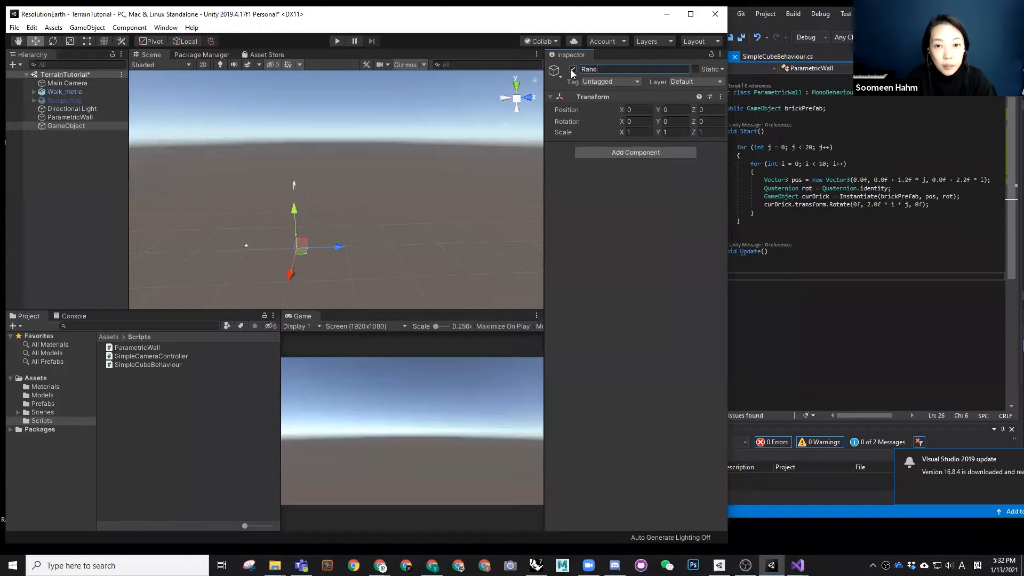
type("omCity")
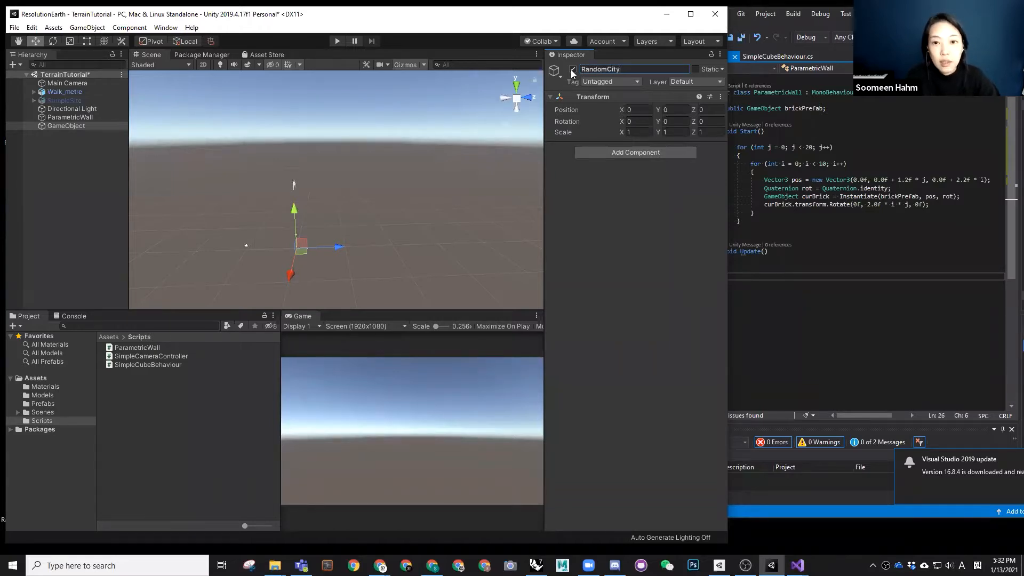
key("Return")
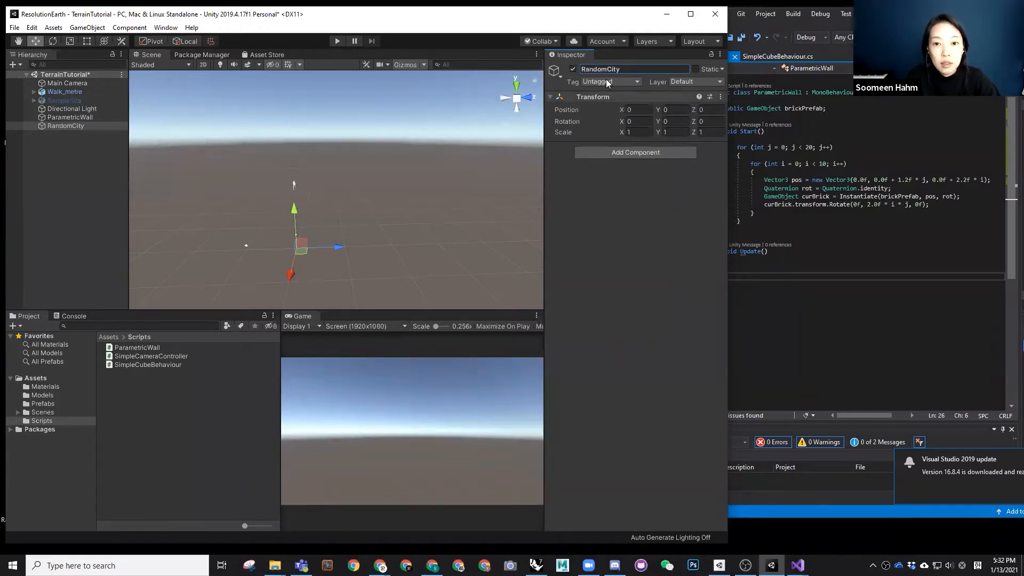
left_click(68, 127)
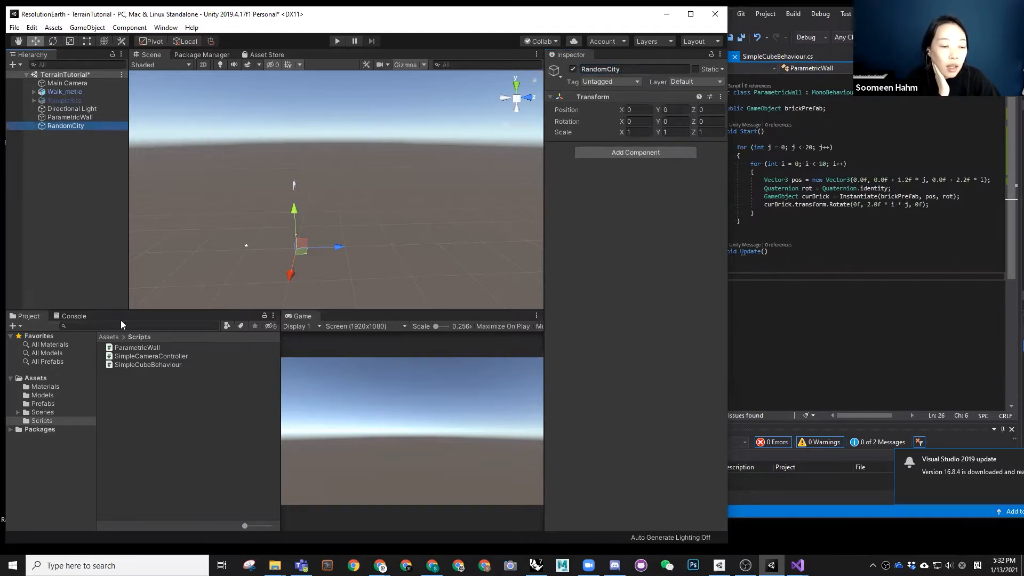
Create a C# script named RandomCity in the Scripts folder and attach it to the RandomCity object
right_click(137, 382)
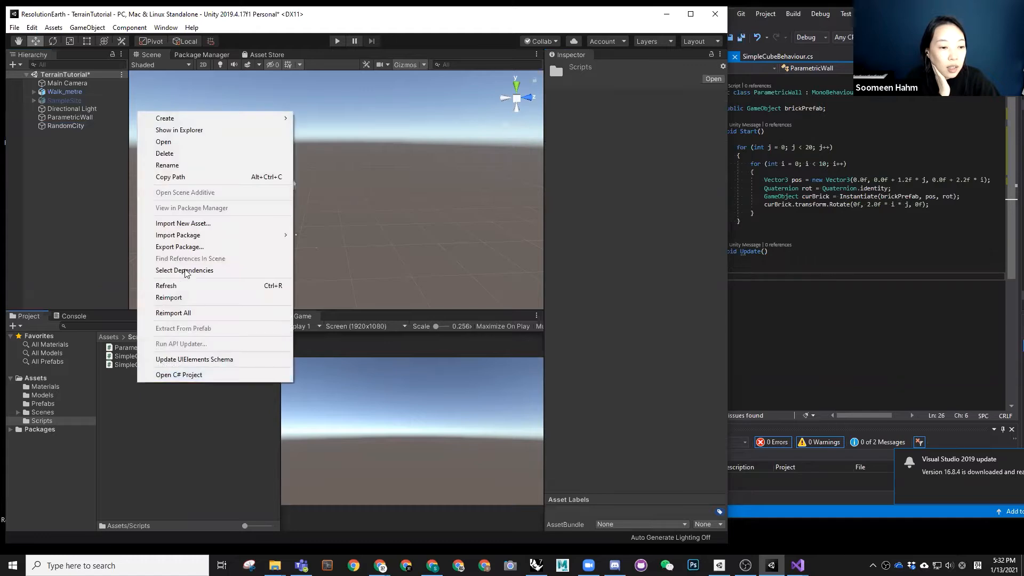
mouse_move(187, 120)
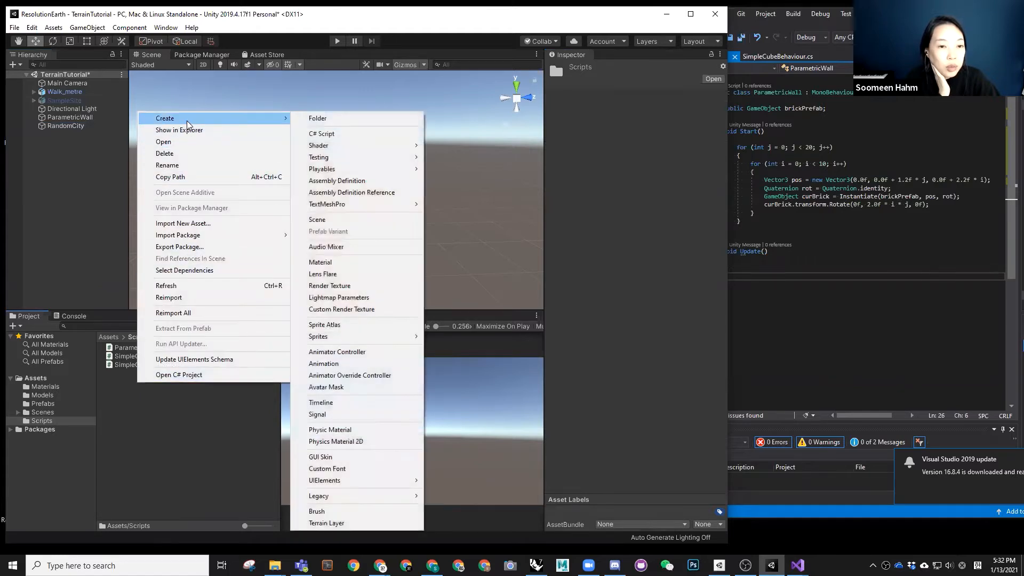
left_click(314, 133)
type("RandomCity")
key("Return")
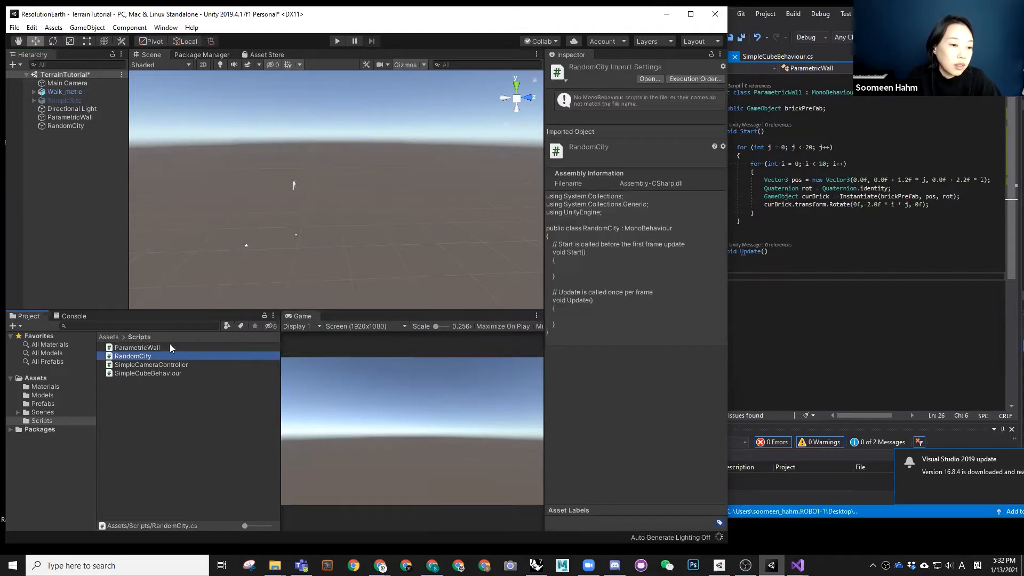
left_click(67, 124)
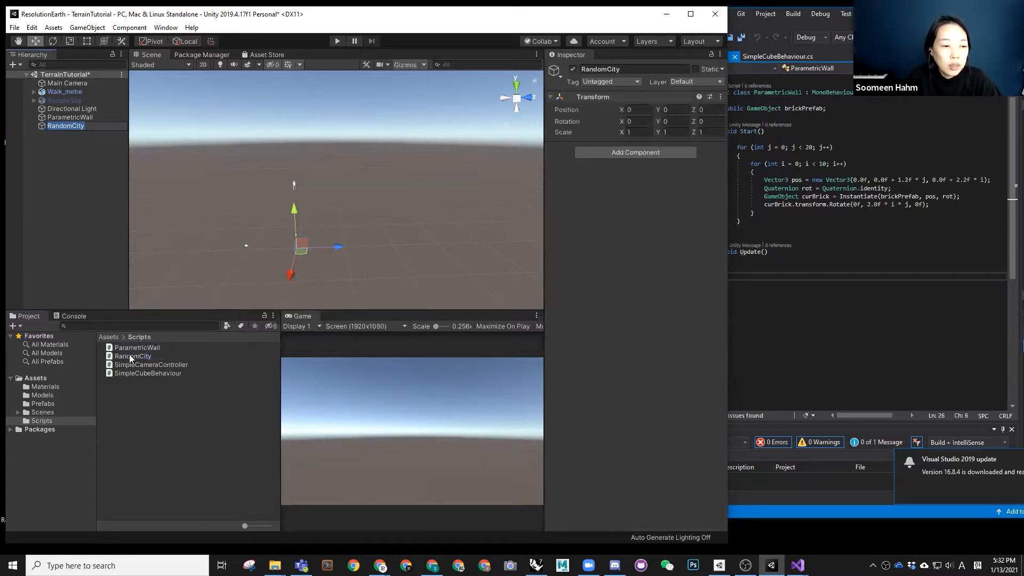
left_click_drag(129, 355, 561, 181)
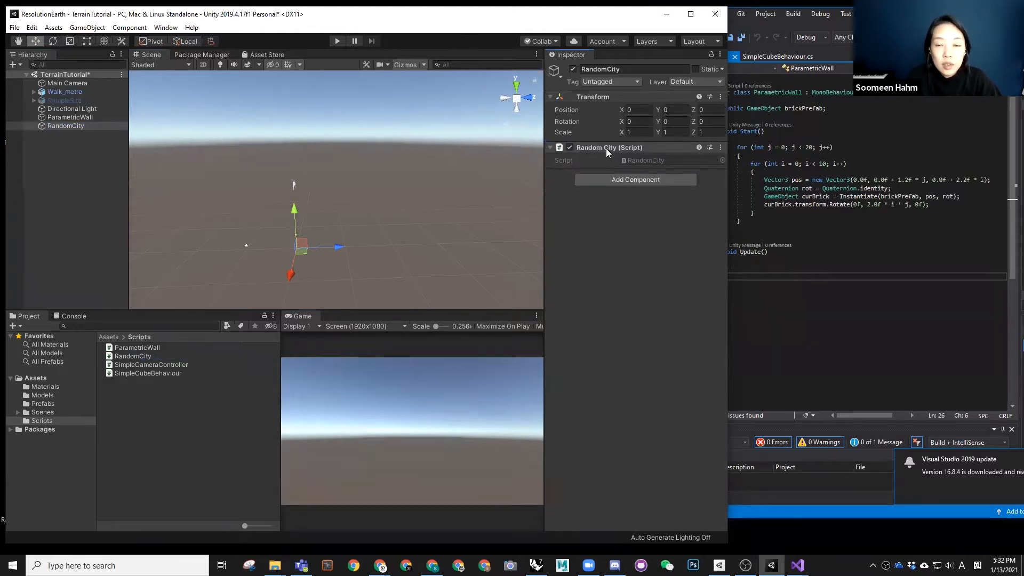
Check the ParametricWall class name and the RandomCity object's script component, and open the RandomCity script for editing
left_click(133, 356)
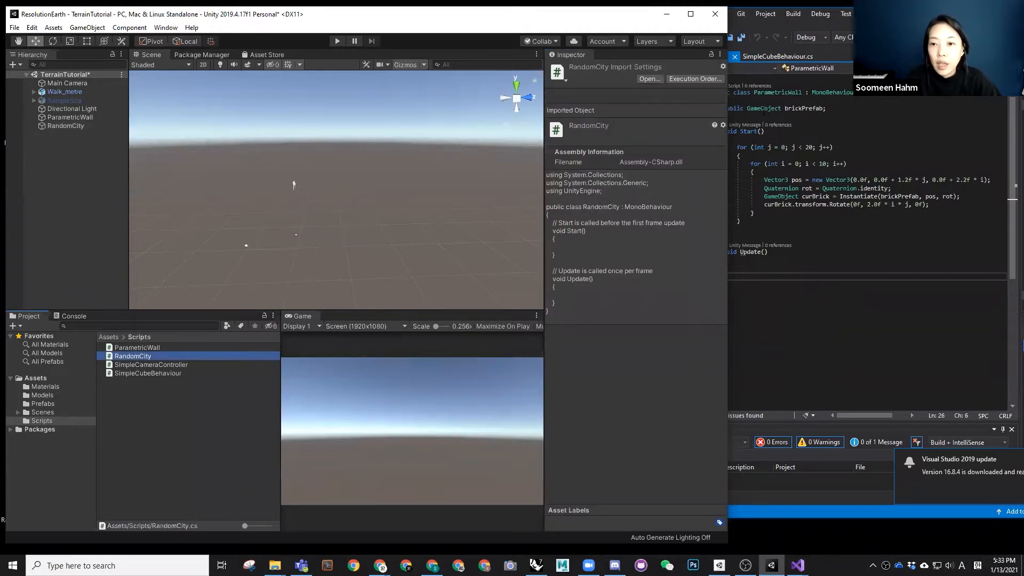
left_click(764, 111)
double_click(776, 93)
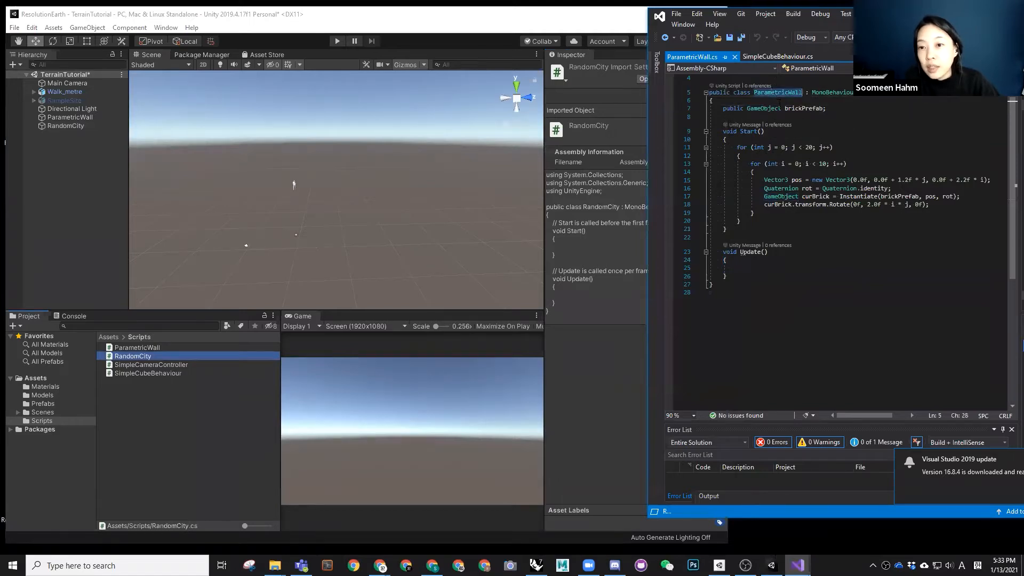
scroll(774, 124, "up", 1)
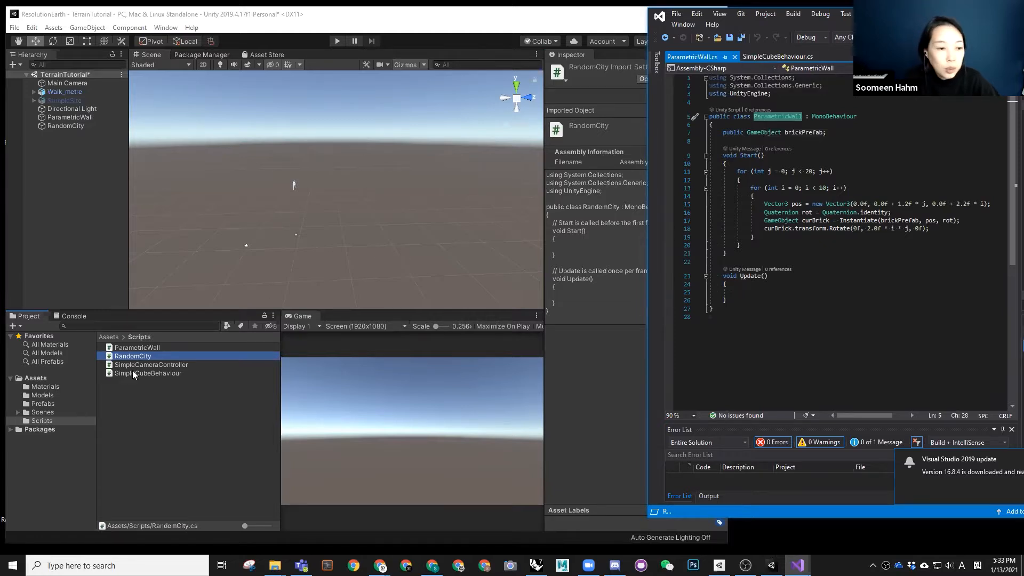
left_click(69, 126)
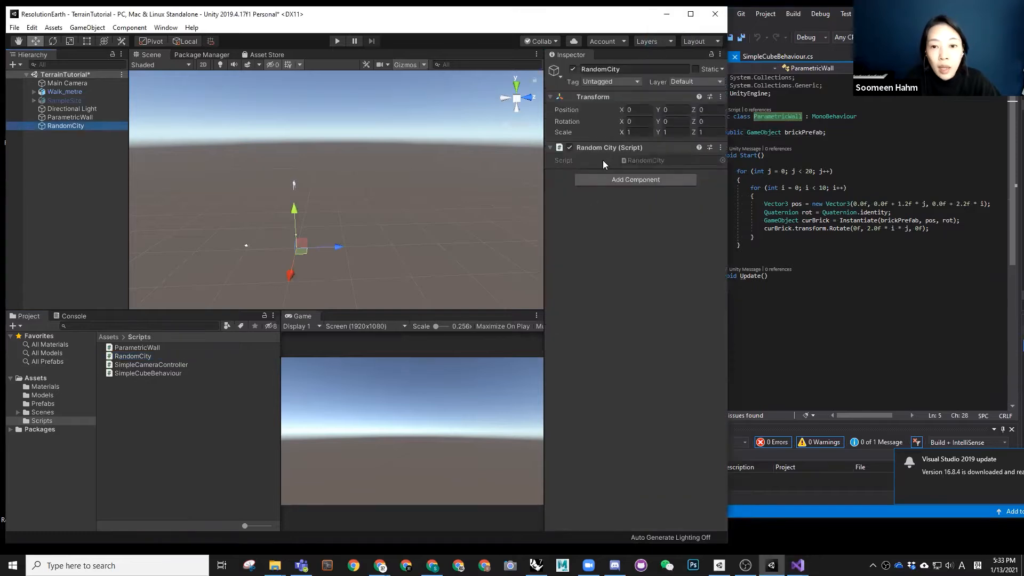
left_click(133, 356)
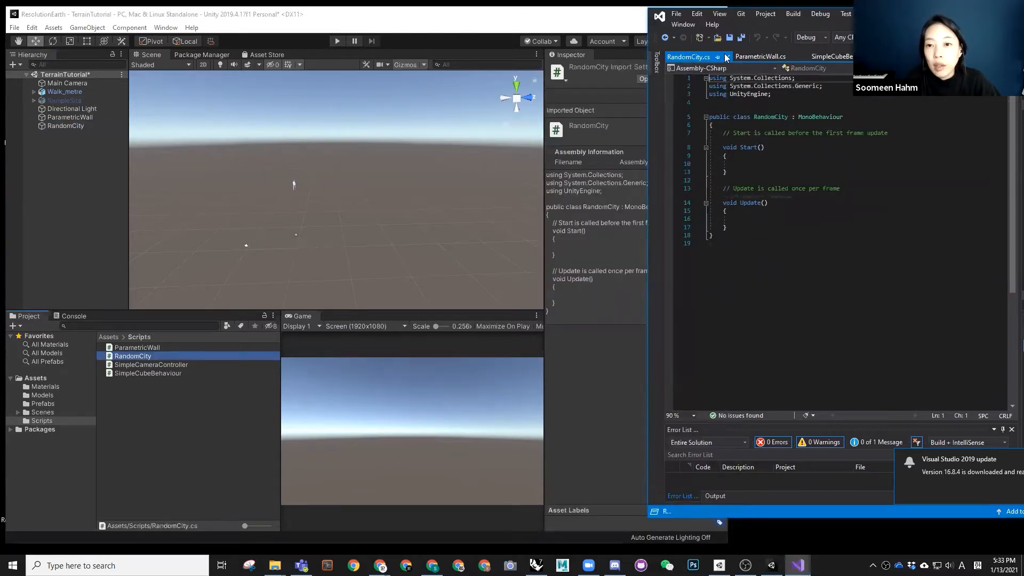
Detach ParametricWall.cs into its own floating window and place it beside the RandomCity.cs code
left_click(752, 57)
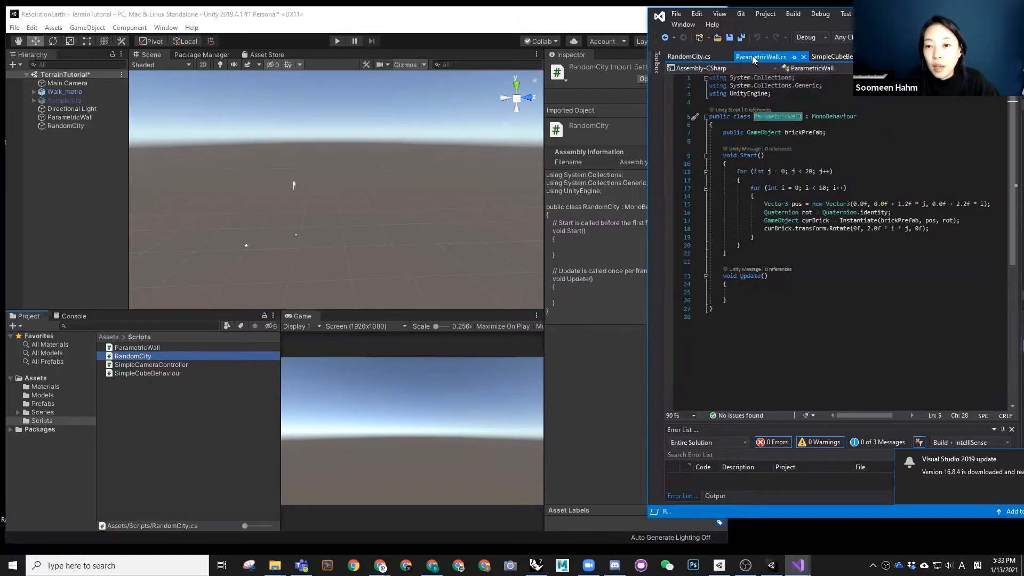
left_click_drag(760, 59, 372, 96)
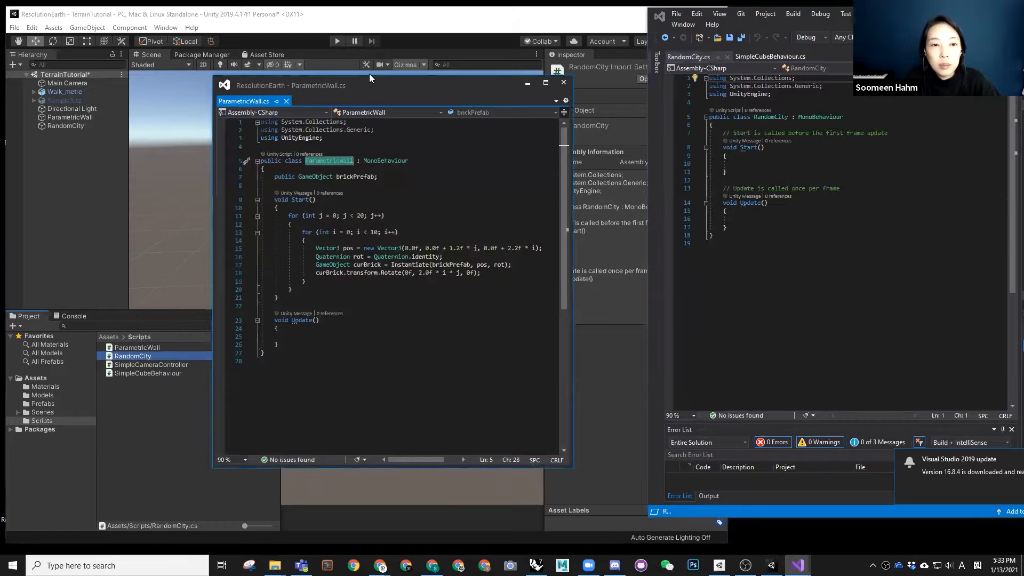
left_click_drag(369, 75, 443, 27)
Delete the default comment lines above Start and Update in RandomCity.cs
left_click(725, 131)
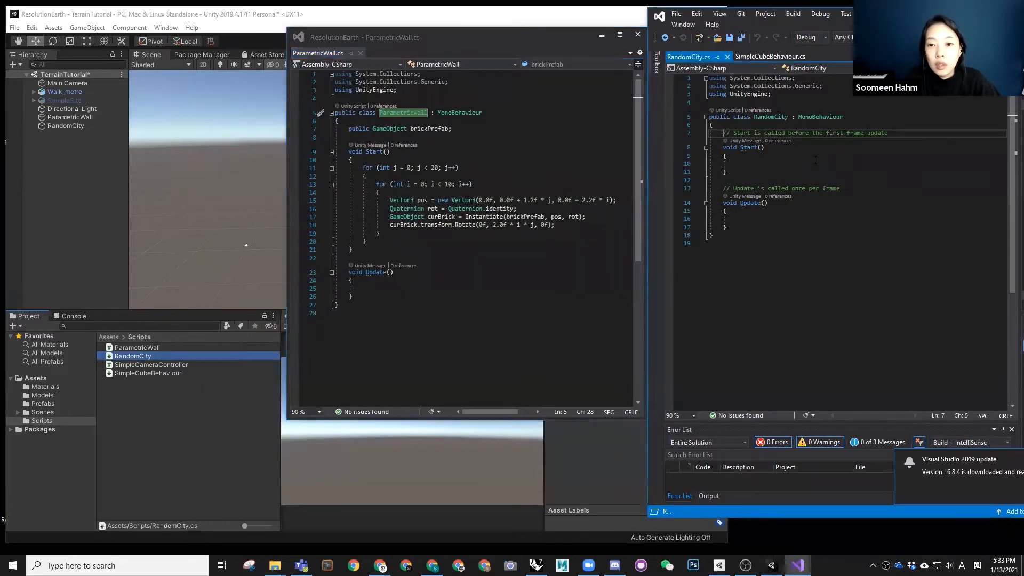
left_click_drag(890, 133, 710, 132)
key("BackSpace")
key("BackSpace")
left_click_drag(843, 180, 710, 180)
key("BackSpace")
key("BackSpace")
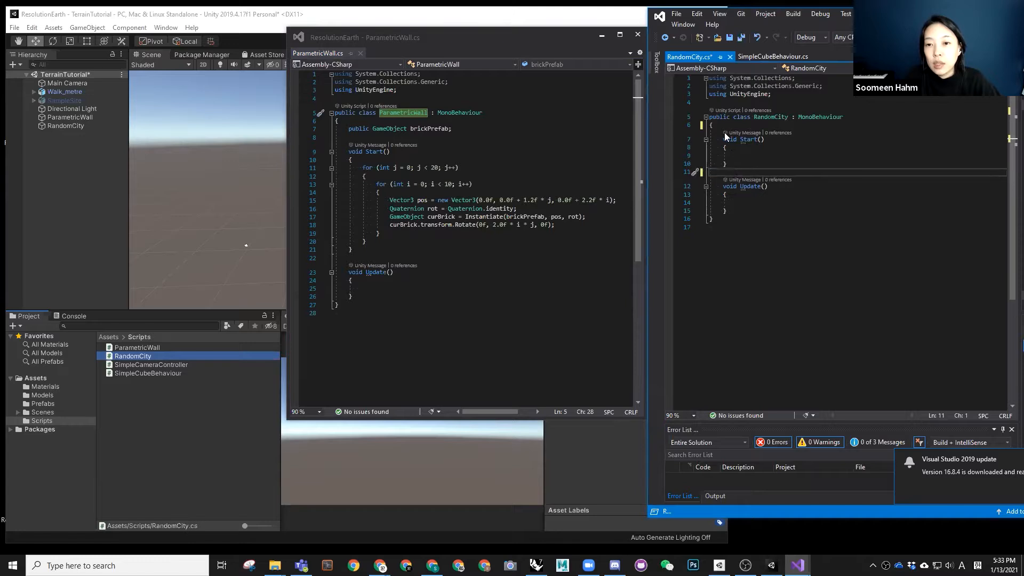
Declare a public GameObject variable named housePrefab above the Start method of the RandomCity class
left_click(724, 135)
key("Return")
key("Return")
key("Up")
key("Up")
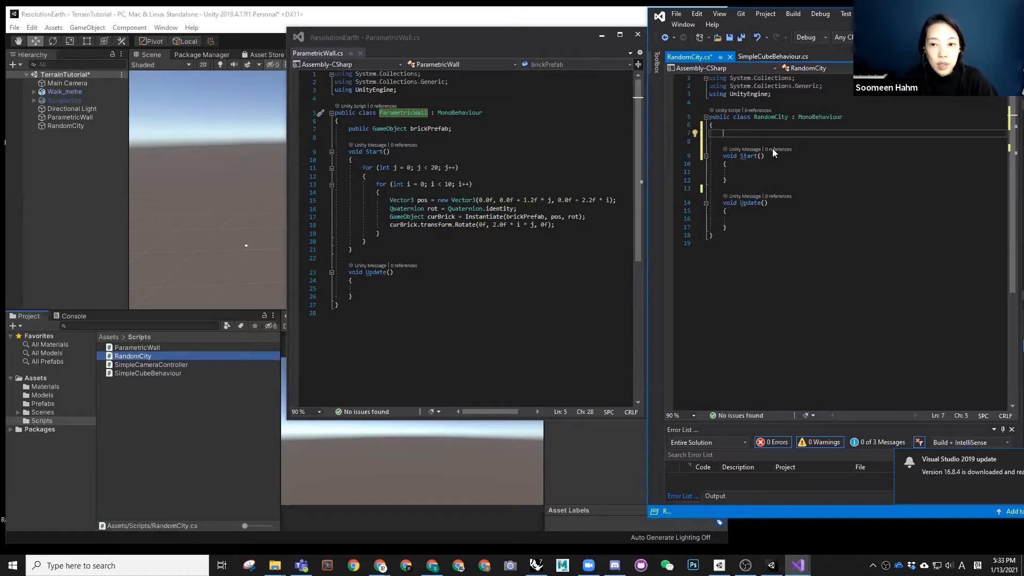
type("public GameObject ")
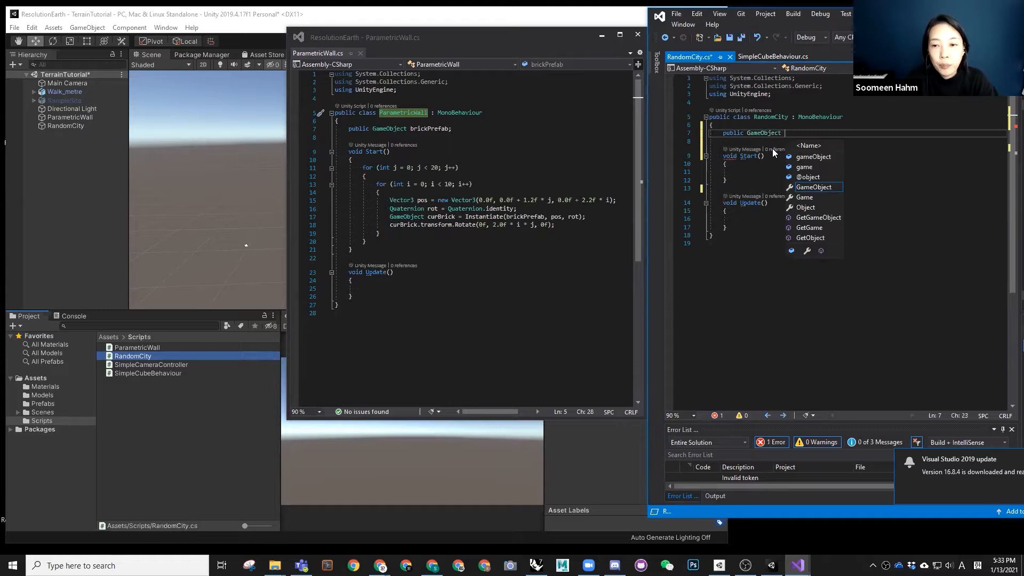
type("hour")
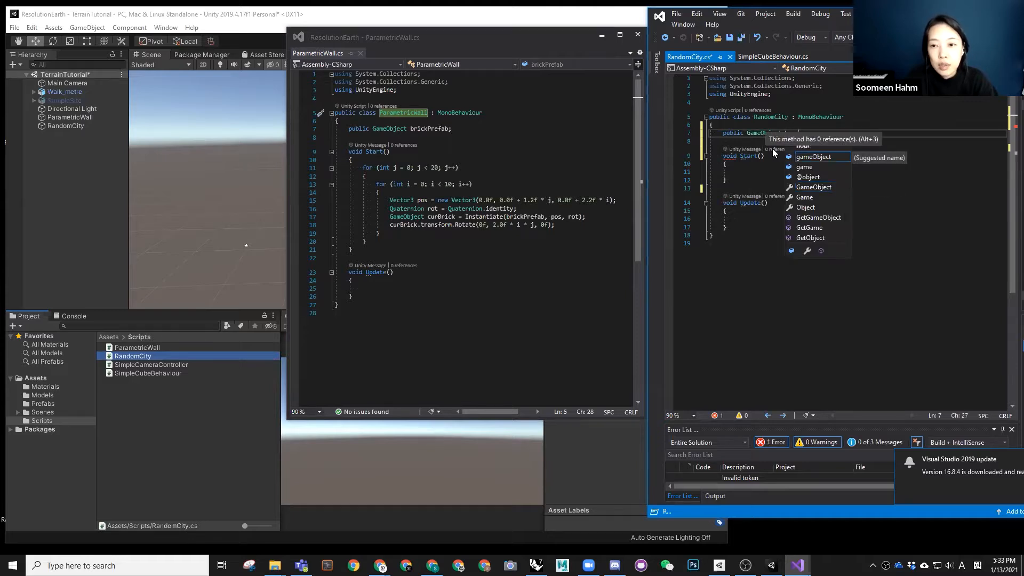
key("BackSpace")
type("sePrefab;")
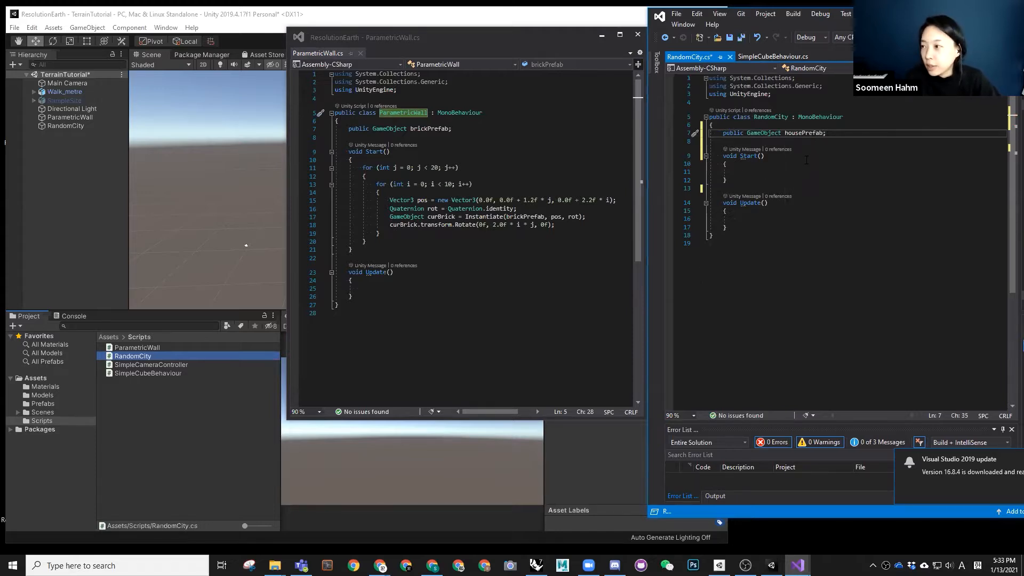
Copy the pos, rot and Instantiate lines from ParametricWall.cs into the Start method of RandomCity.cs
left_click(744, 171)
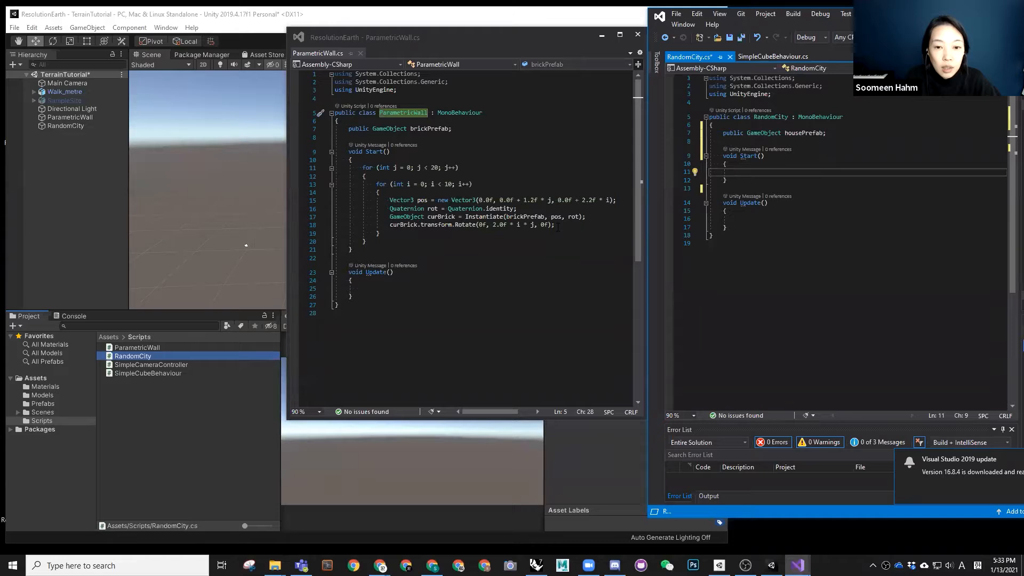
left_click_drag(589, 217, 391, 203)
key("ctrl+c")
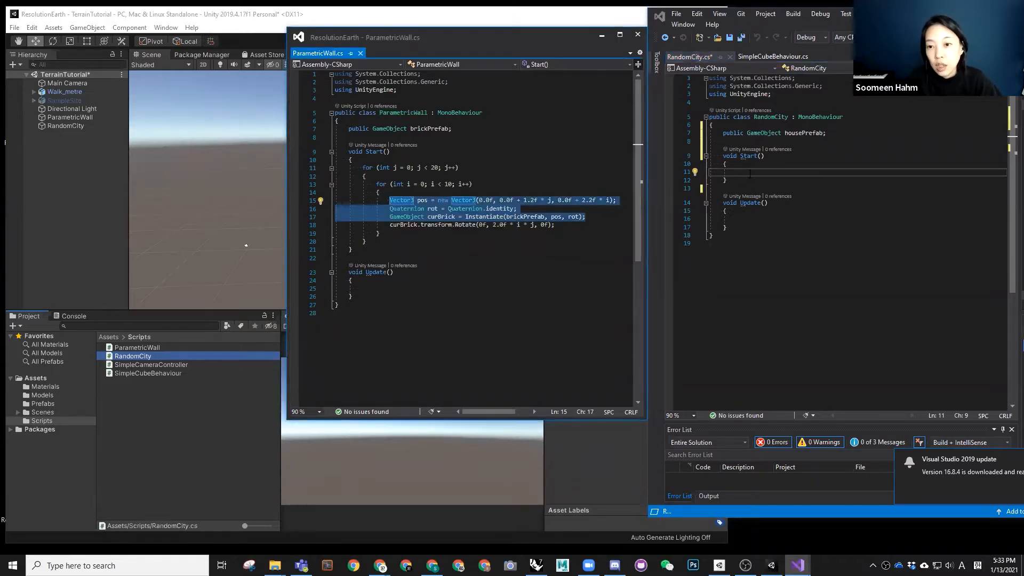
key("alt+Tab")
key("ctrl+v")
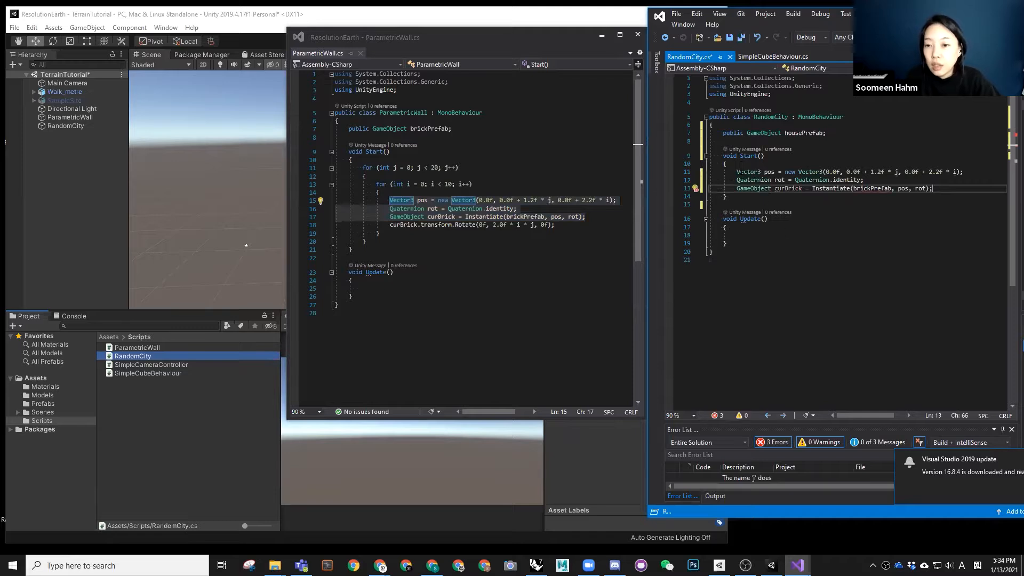
Replace brickPrefab with housePrefab in the Instantiate call of RandomCity.cs
double_click(804, 132)
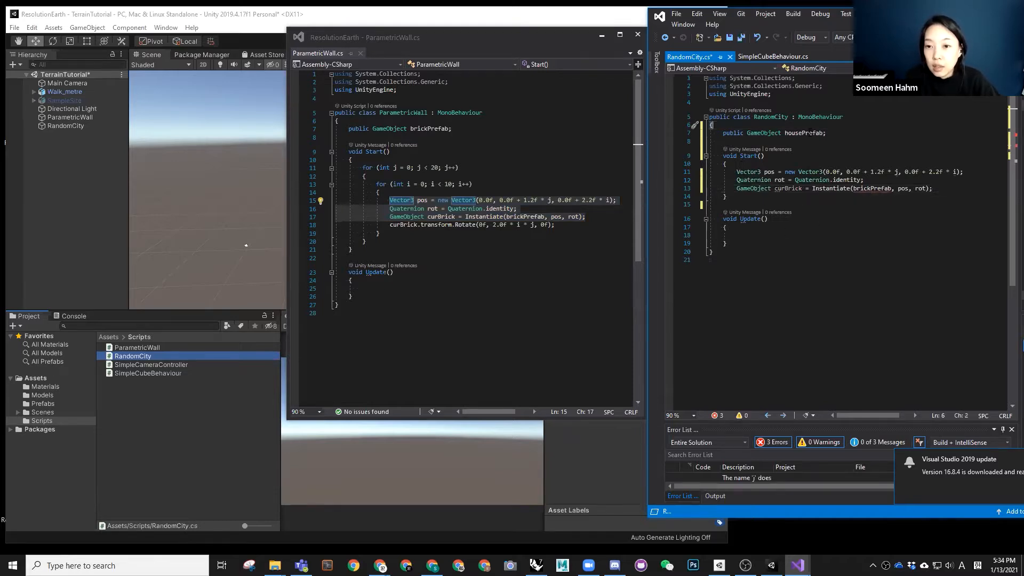
key("ctrl+c")
double_click(872, 188)
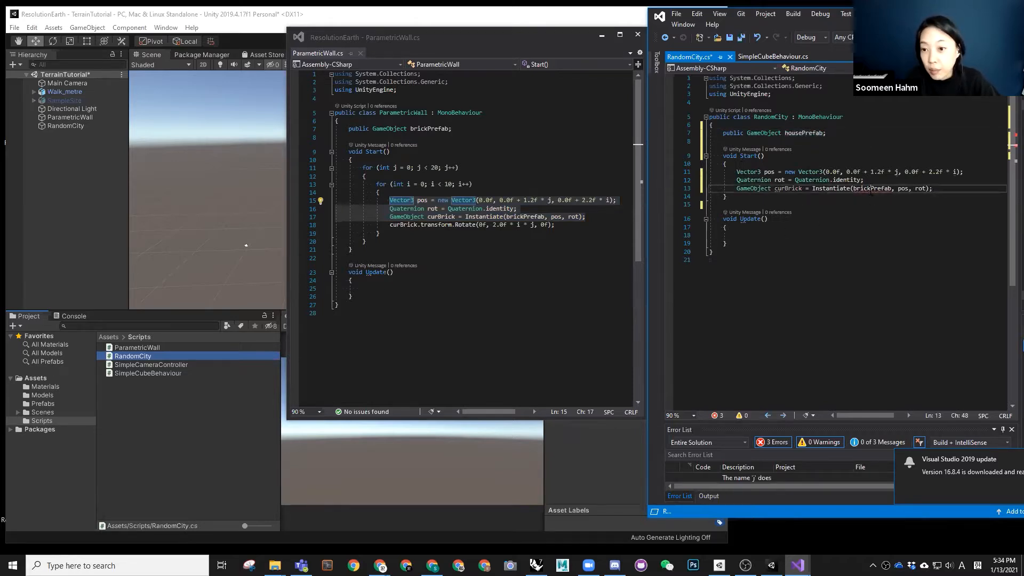
key("ctrl+v")
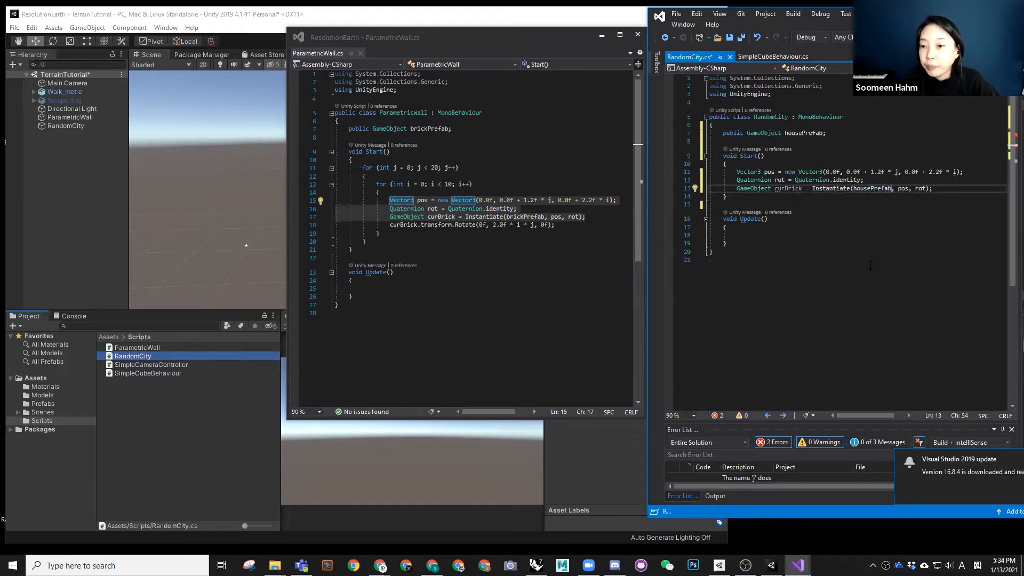
Replace the arguments of the pos Vector3 in RandomCity.cs with an empty Random.Range() call
key("Up")
key("Up")
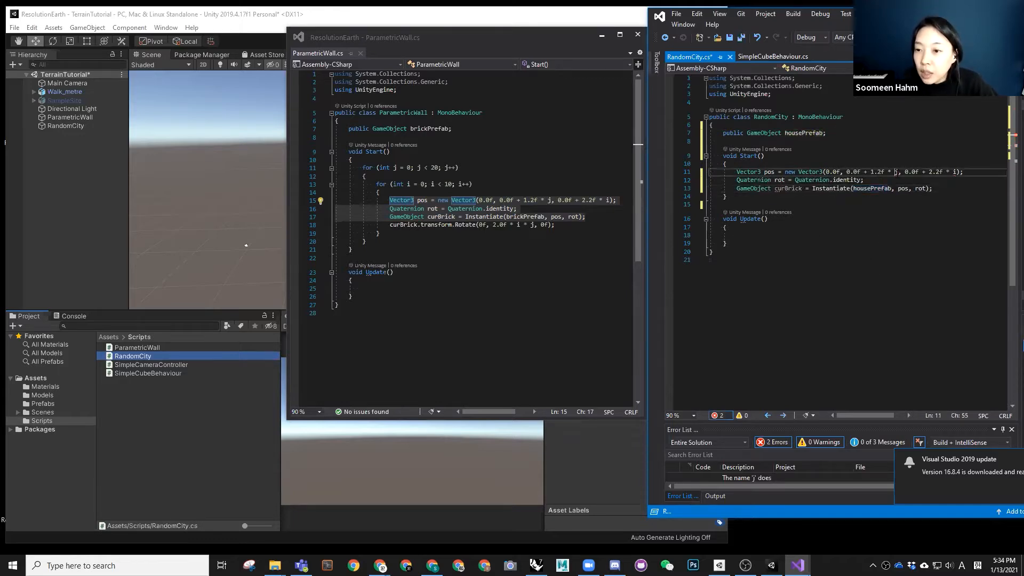
left_click_drag(956, 172, 828, 172)
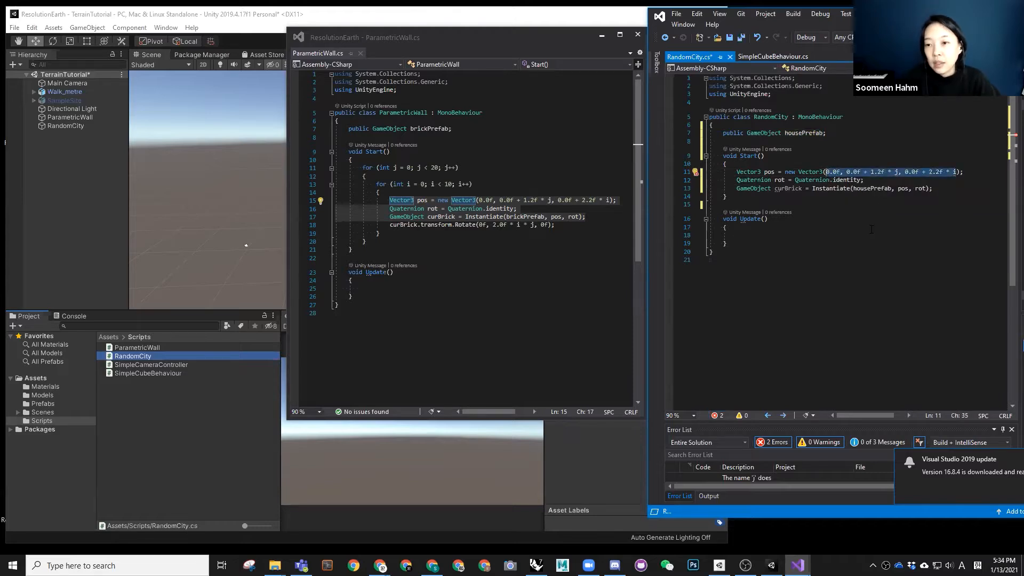
key("BackSpace")
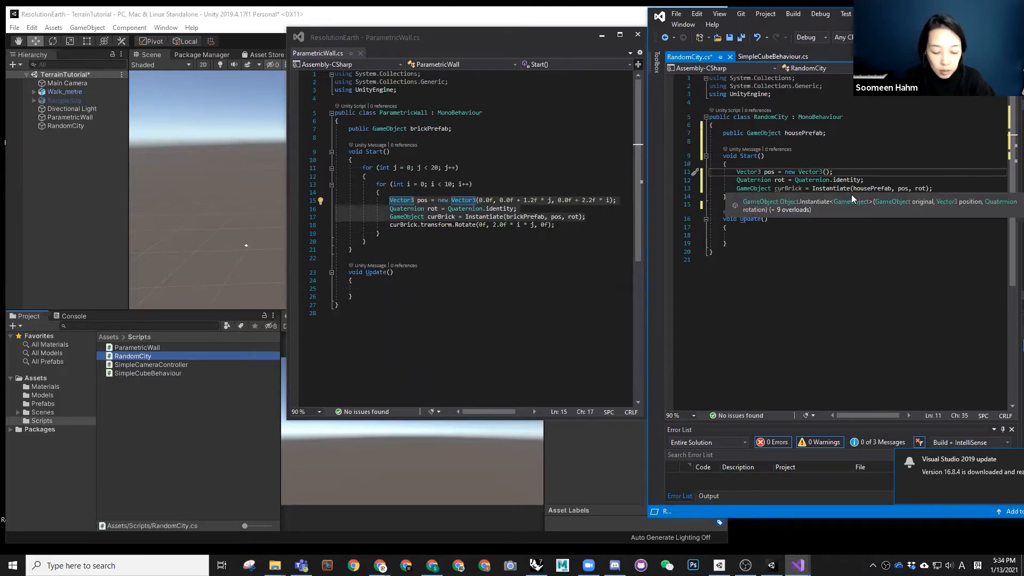
type("Random")
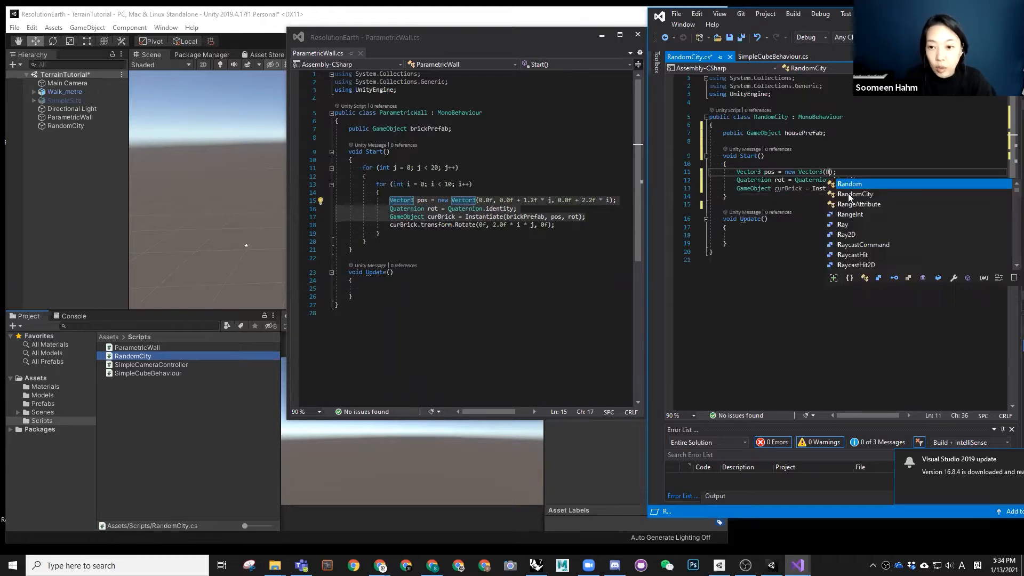
type(".Range")
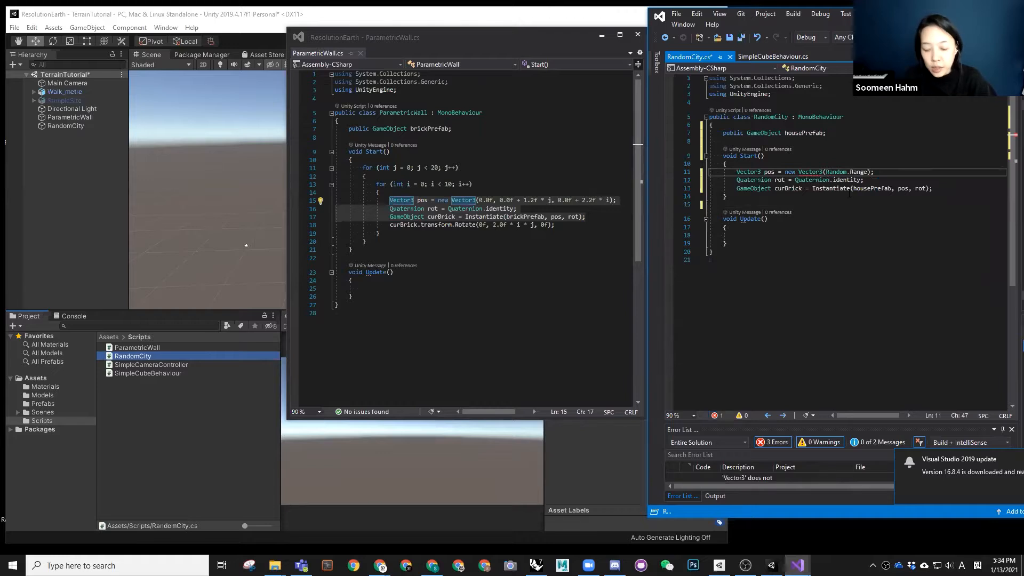
type("()")
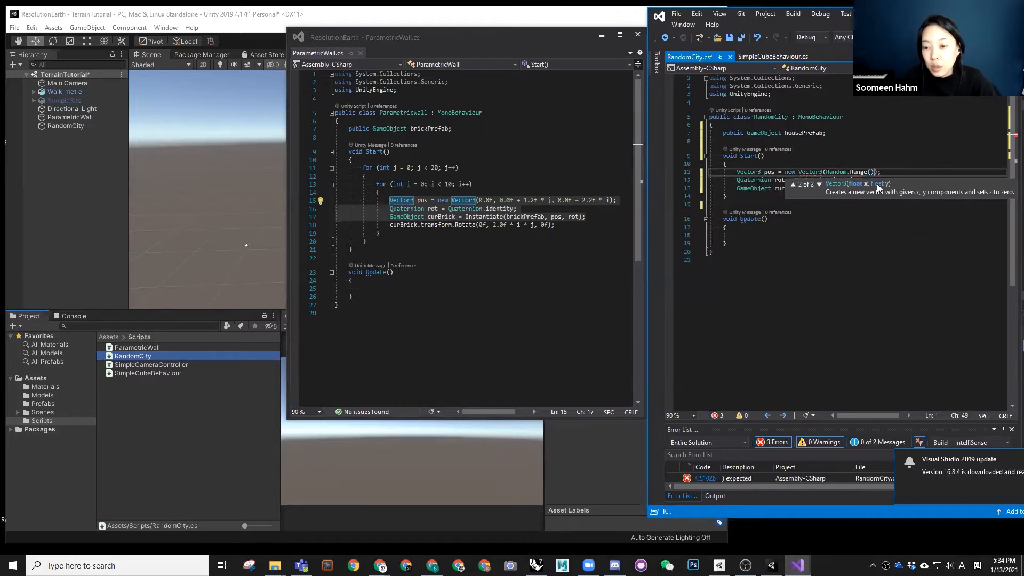
key("Left")
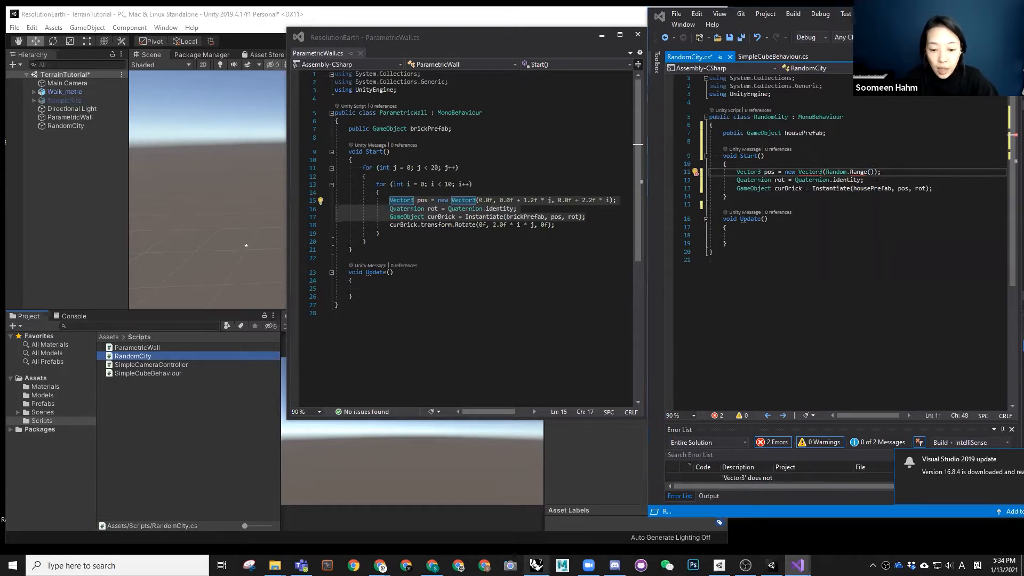
Switch to Rhinoceros and examine the width and depth dimensions of the terrain in SampleSite.3dm
left_click(536, 565)
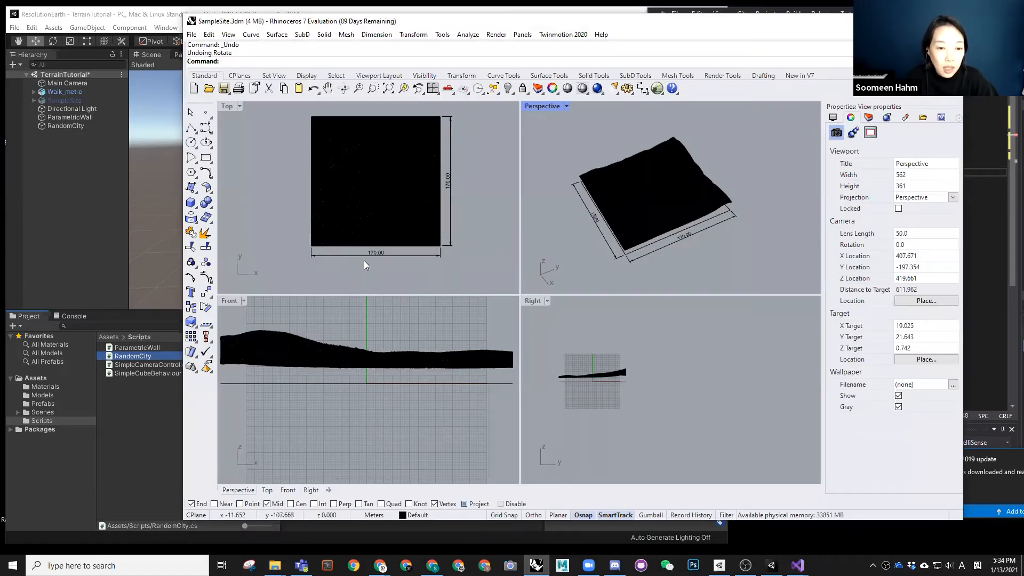
left_click(383, 254)
scroll(368, 254, "up", 5)
scroll(356, 254, "down", 4)
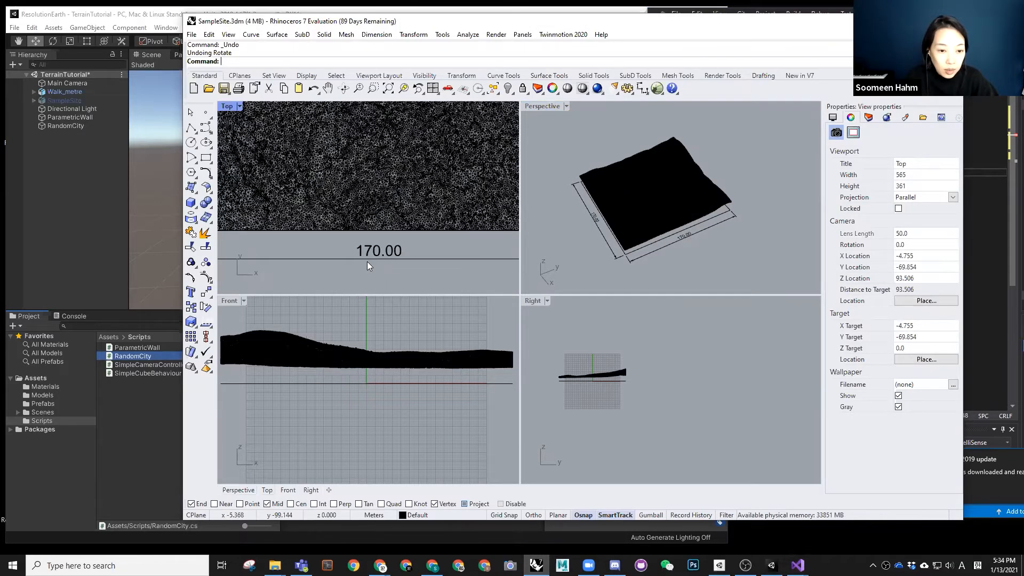
right_click_drag(439, 271, 432, 257)
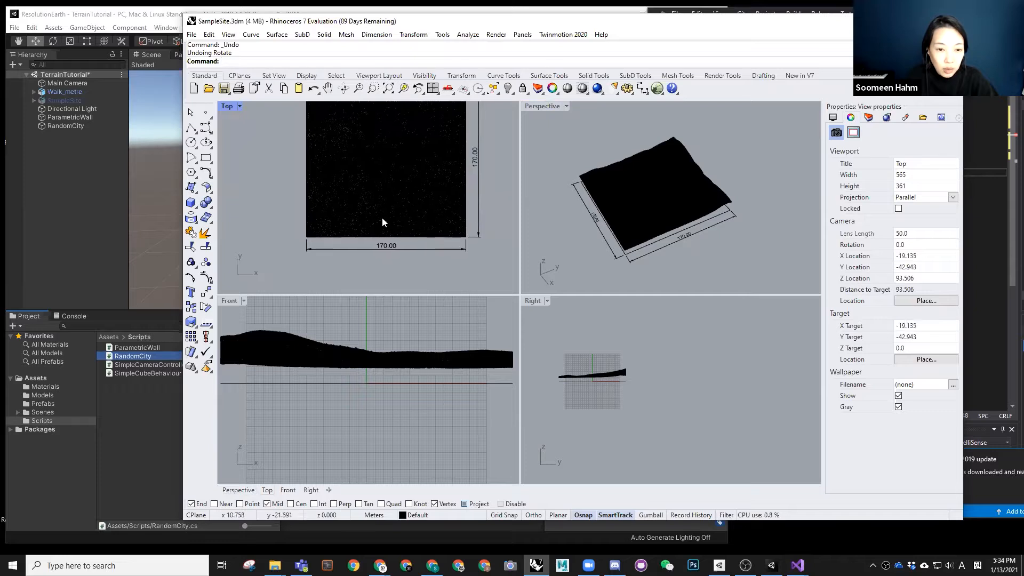
right_click_drag(619, 210, 653, 175)
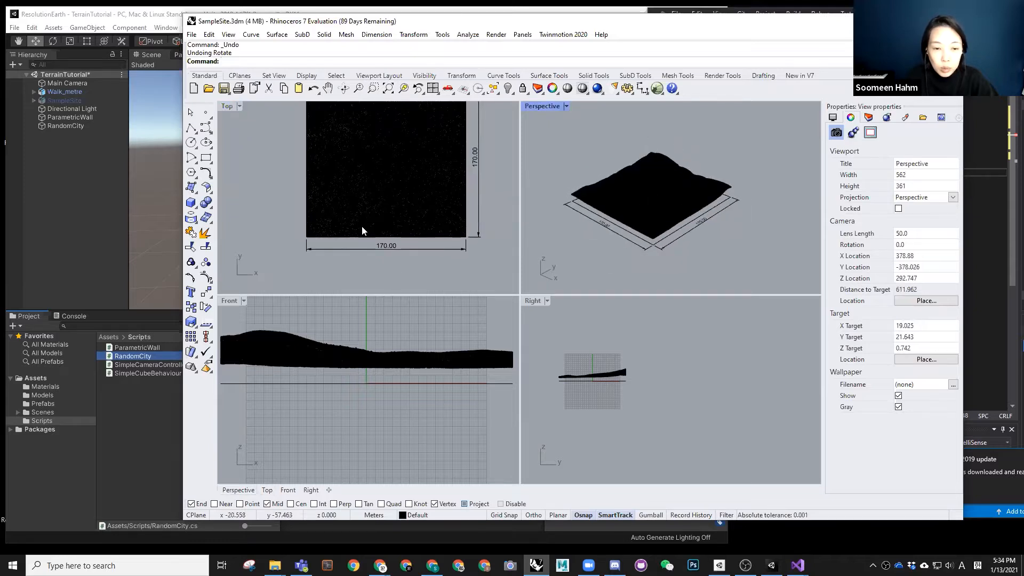
scroll(387, 239, "down", 3)
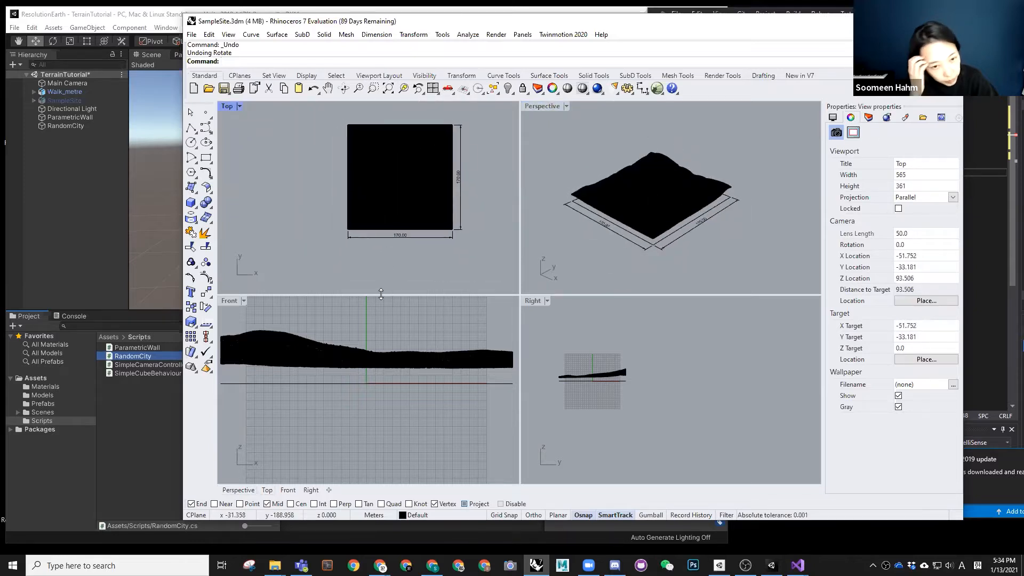
scroll(395, 239, "up", 5)
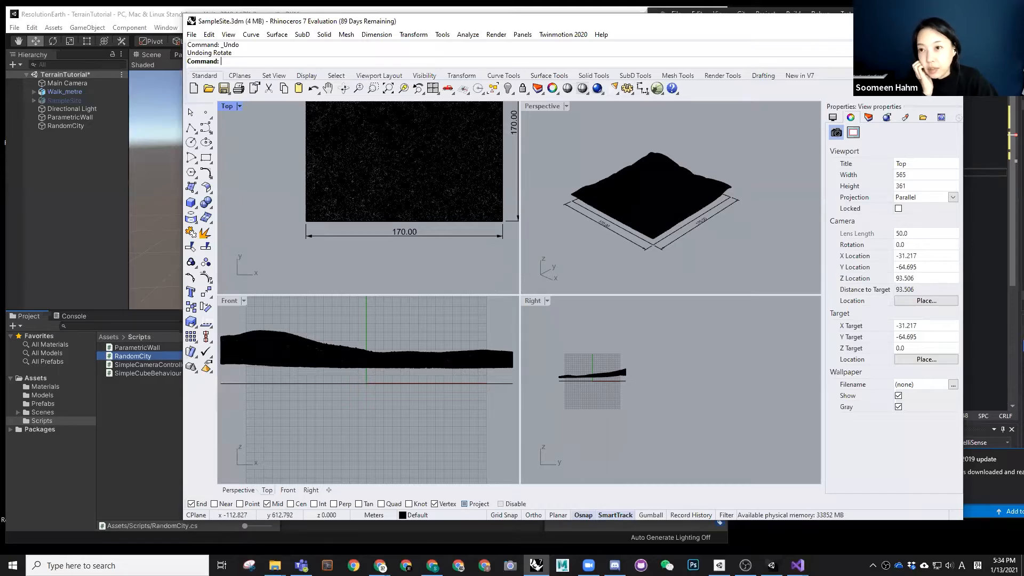
Return to RandomCity.cs in Visual Studio and give the Vector3's x component the range -85f to 85f, followed by a comma
key("alt+Tab")
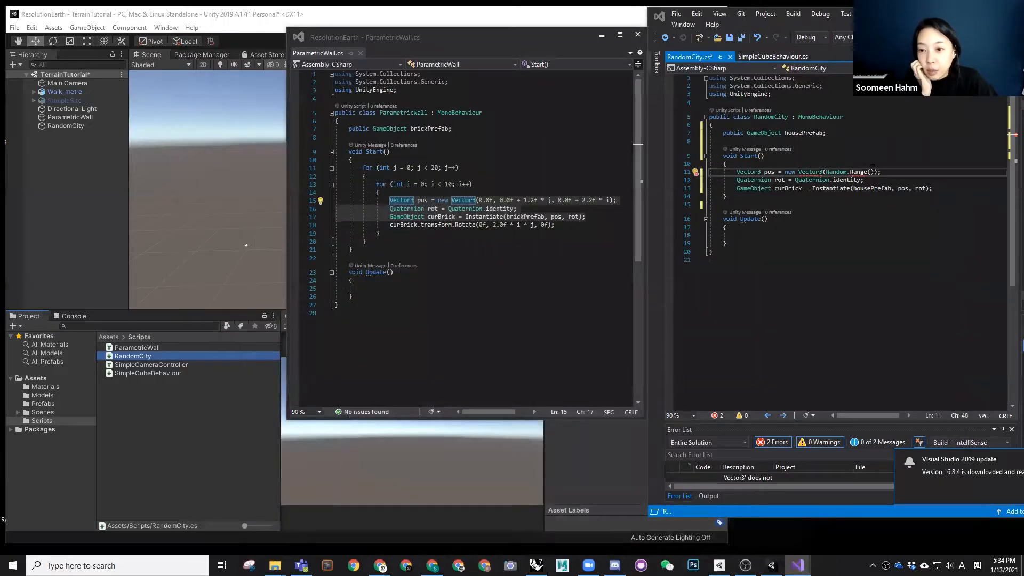
type("-85")
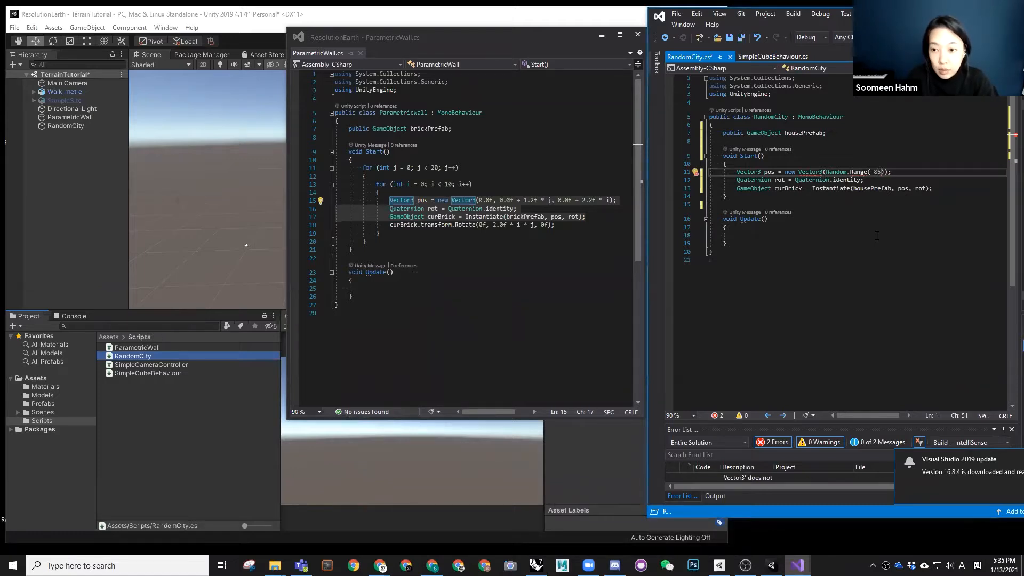
type("f")
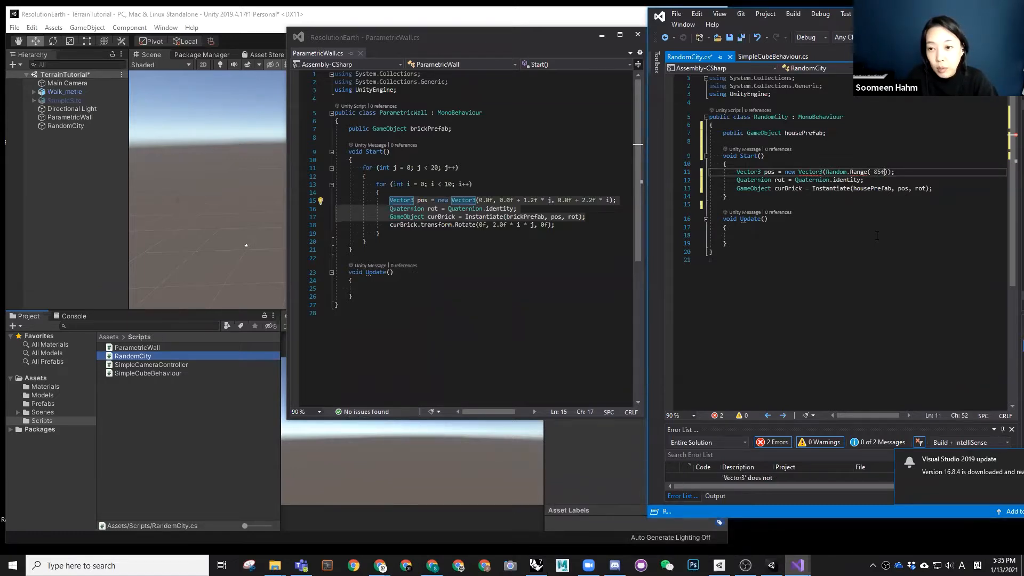
type(",85f)")
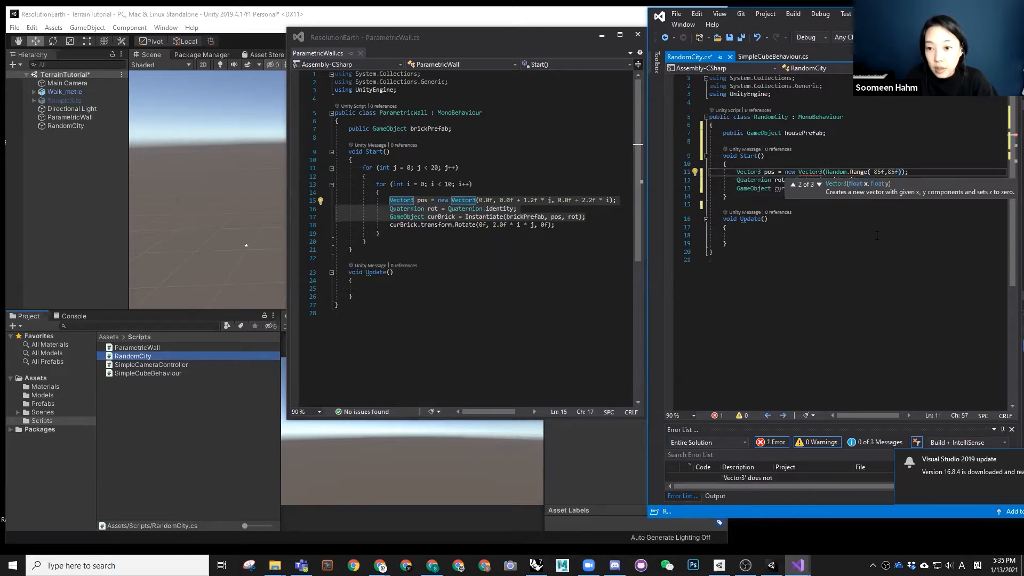
type(",")
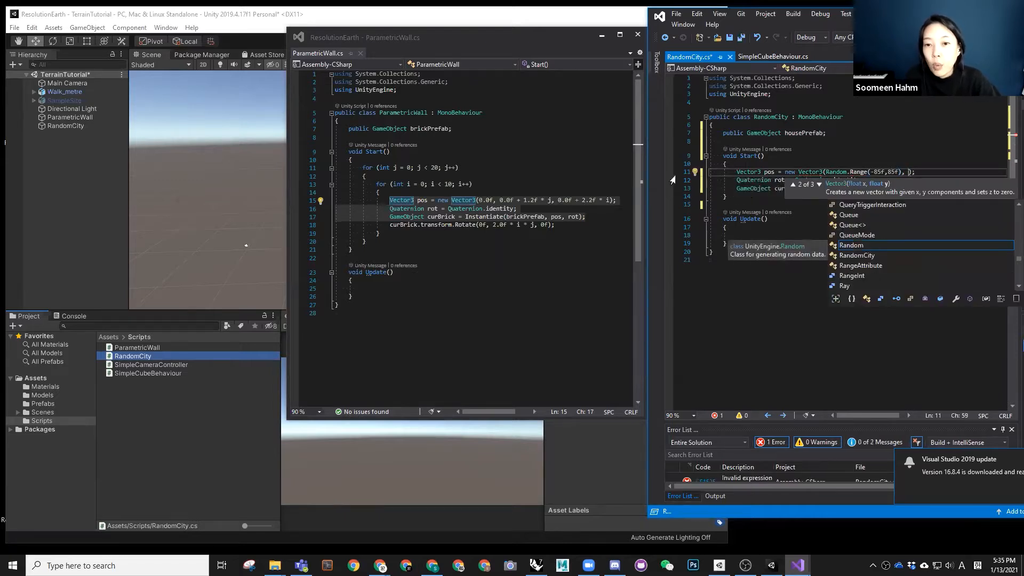
key("Escape")
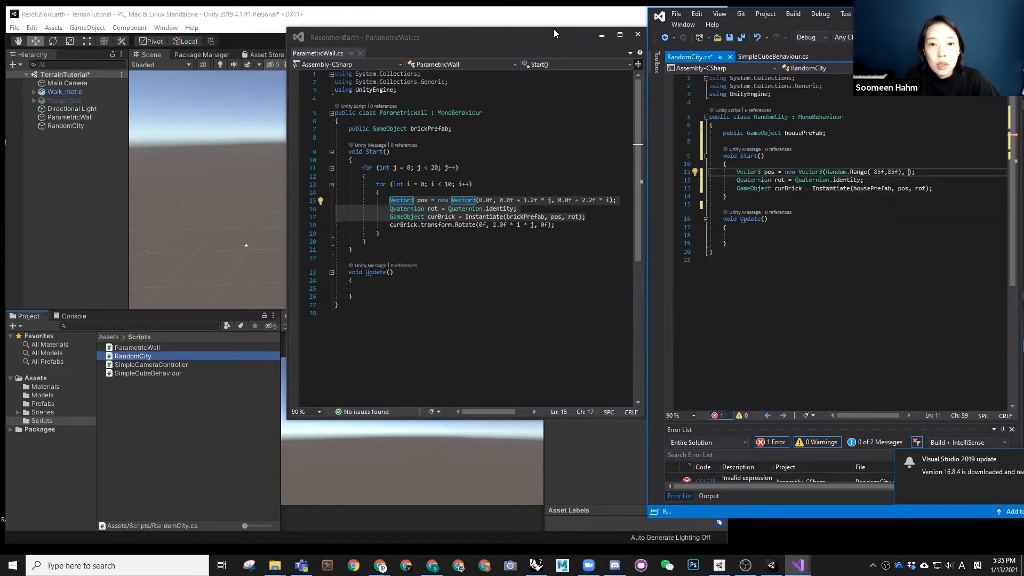
Close the ParametricWall.cs window and widen the editor window holding RandomCity.cs
left_click(363, 51)
left_click(361, 53)
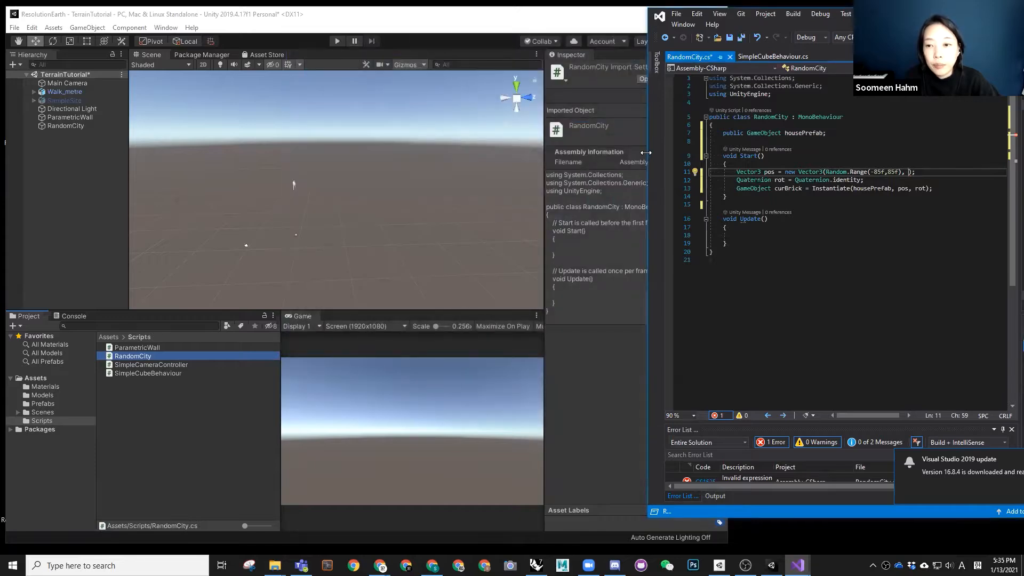
left_click_drag(646, 153, 361, 165)
Set the Vector3's y component to 0f and its z component to a copy of the x component's Random.Range call
type("0f,")
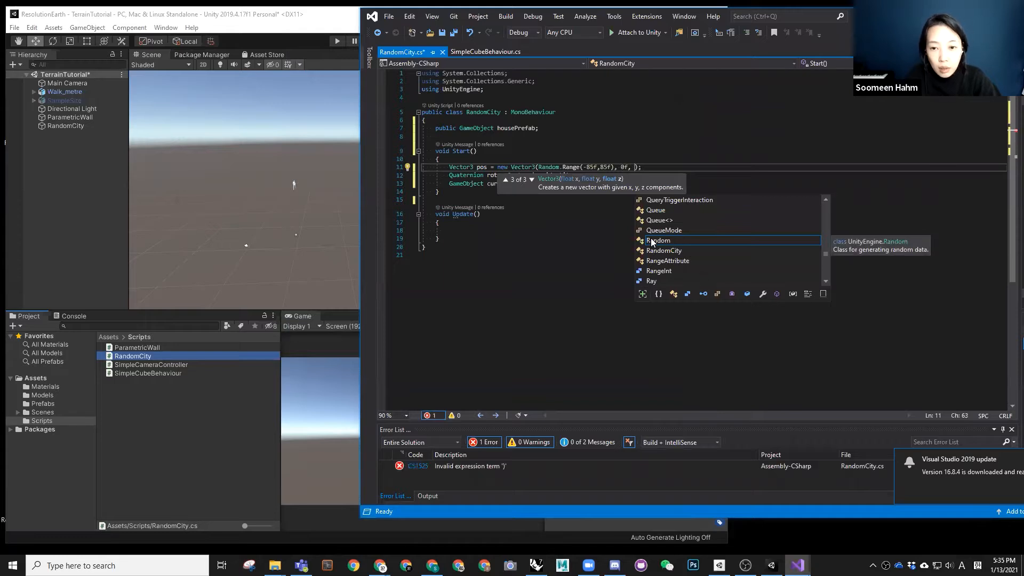
left_click_drag(614, 167, 540, 167)
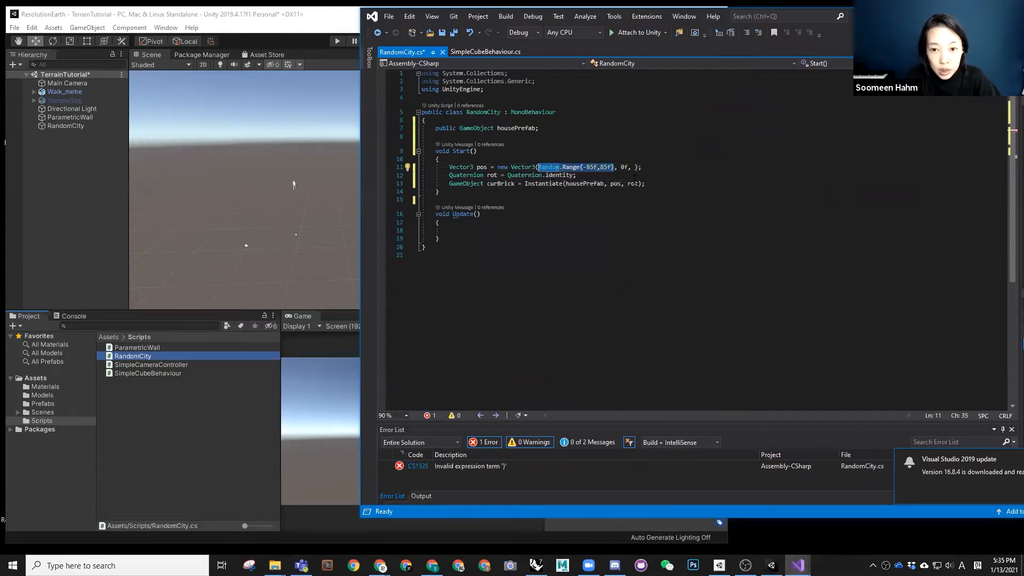
left_click(634, 167)
key("ctrl+v")
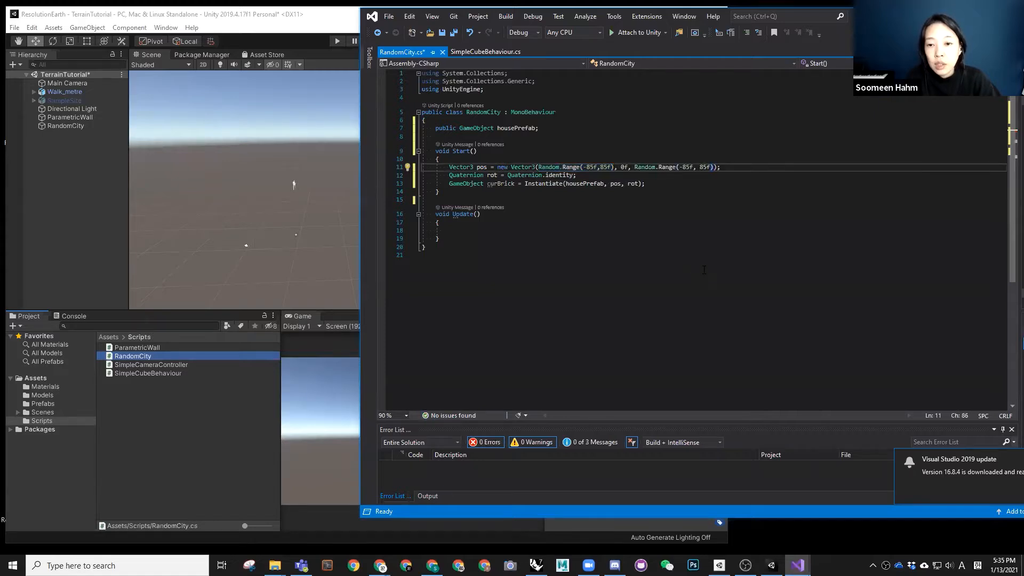
key("Up")
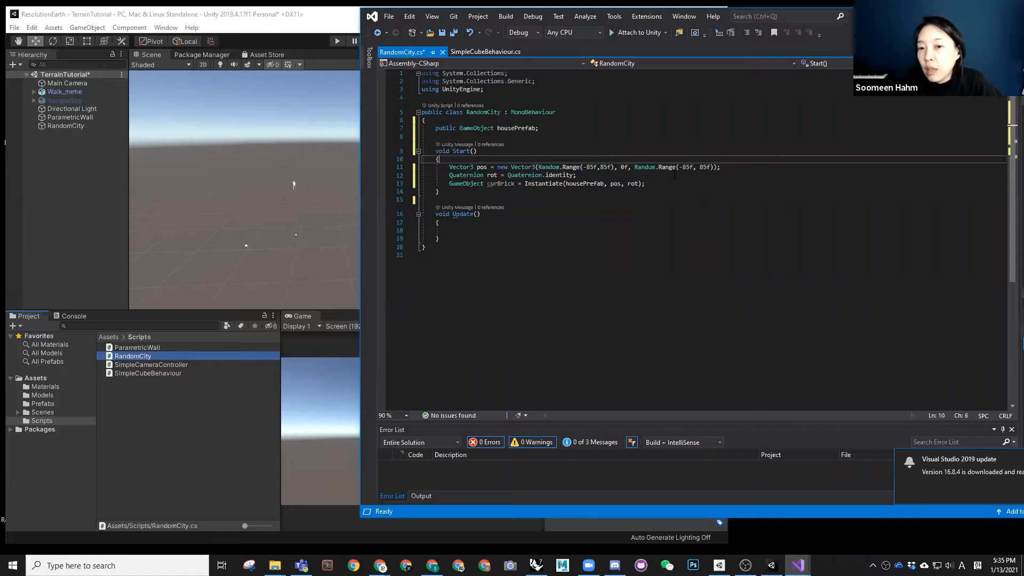
left_click_drag(634, 167, 715, 168)
left_click(621, 167)
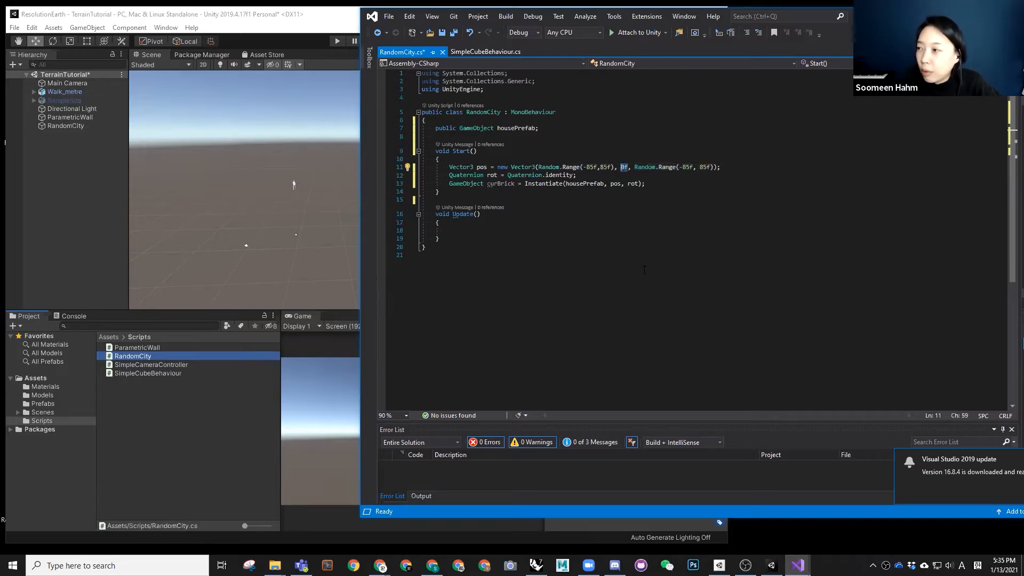
left_click(450, 167)
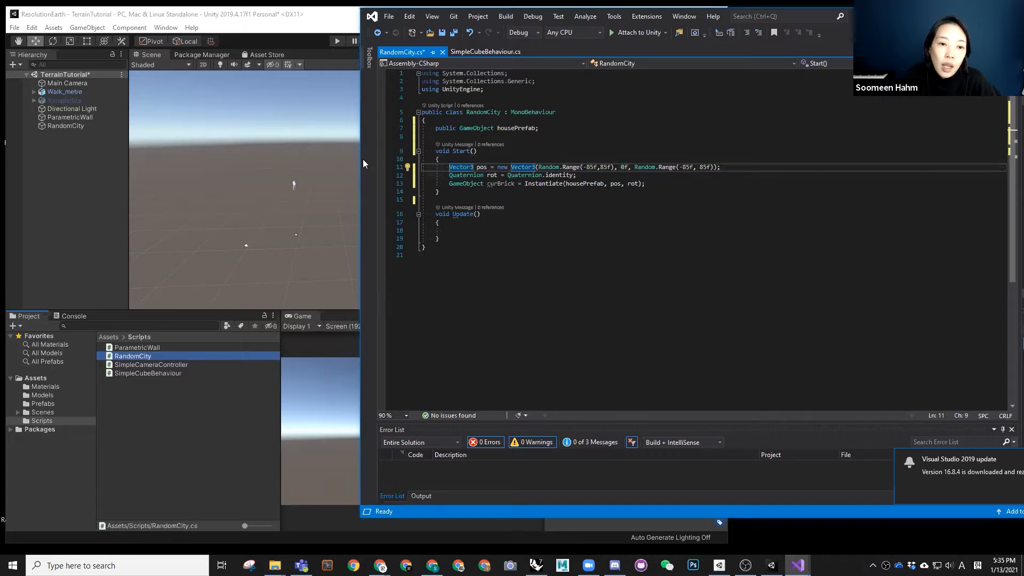
Narrow the code editor window to uncover the Unity scene and save RandomCity.cs
left_click_drag(362, 159, 559, 176)
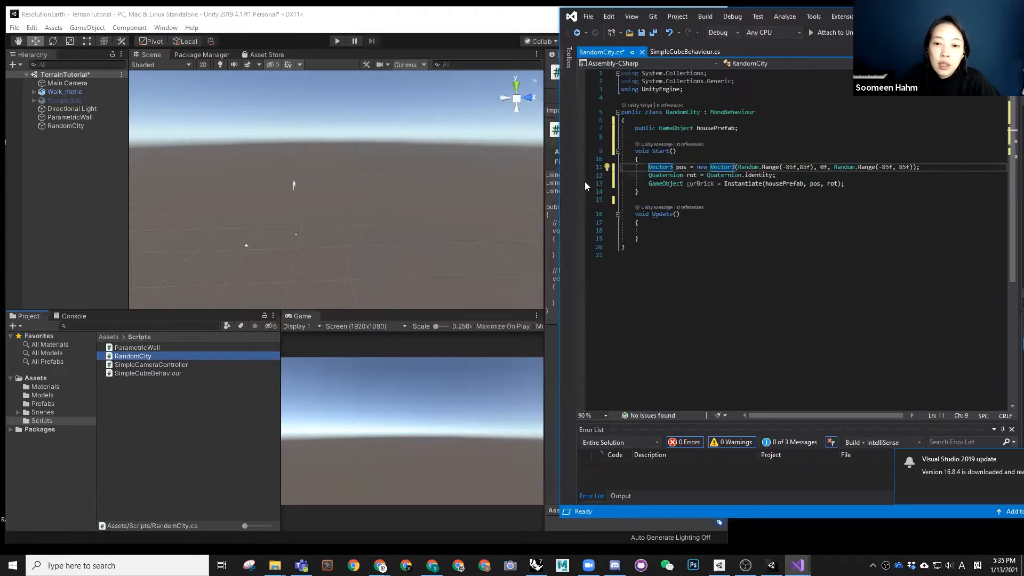
left_click(683, 201)
key("ctrl+s")
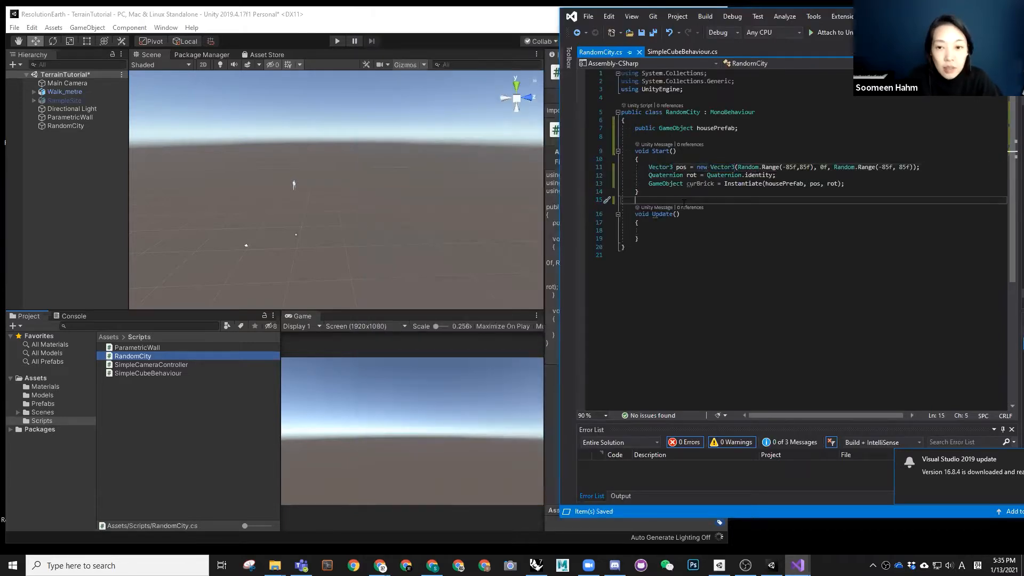
Assign the MyHouseObj prefab from the Prefabs folder as the House Prefab of the RandomCity object
left_click(58, 126)
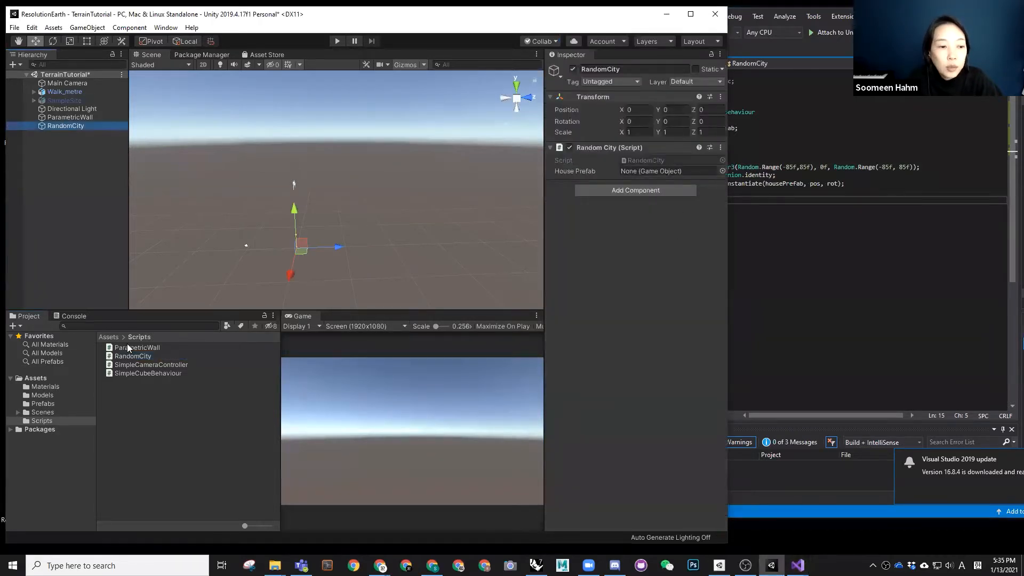
left_click(108, 336)
double_click(123, 364)
left_click(64, 126)
left_click_drag(120, 356, 632, 173)
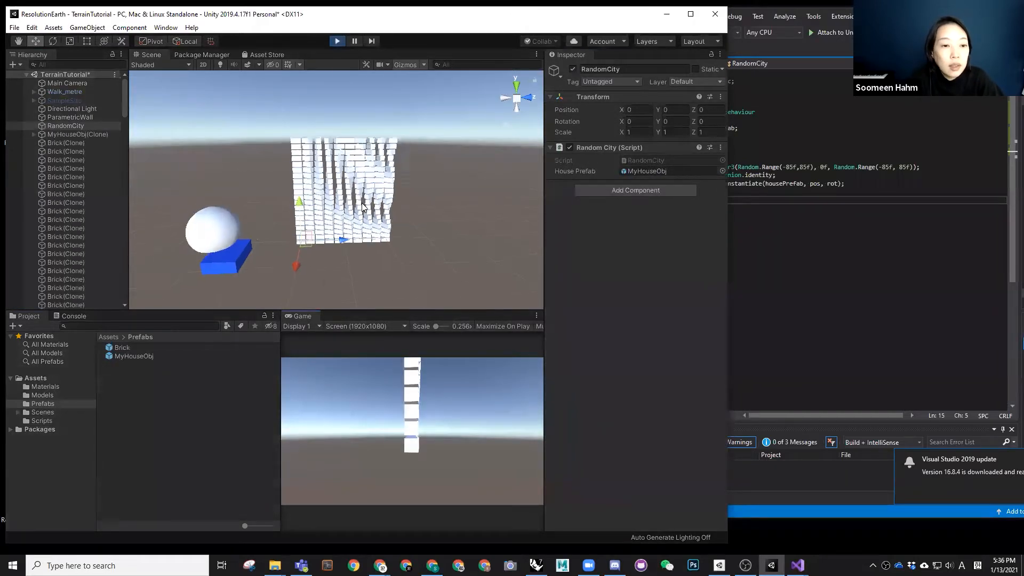
Inspect the spawned house and brick wall from several angles during play mode, and stop the run
left_click_drag(291, 227, 284, 191, "alt")
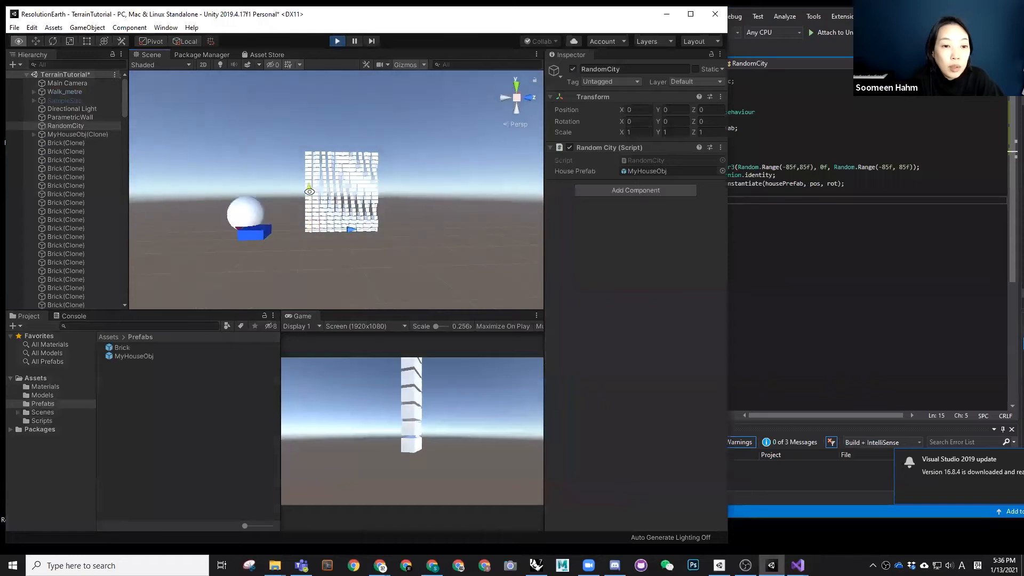
left_click_drag(340, 226, 181, 245, "alt")
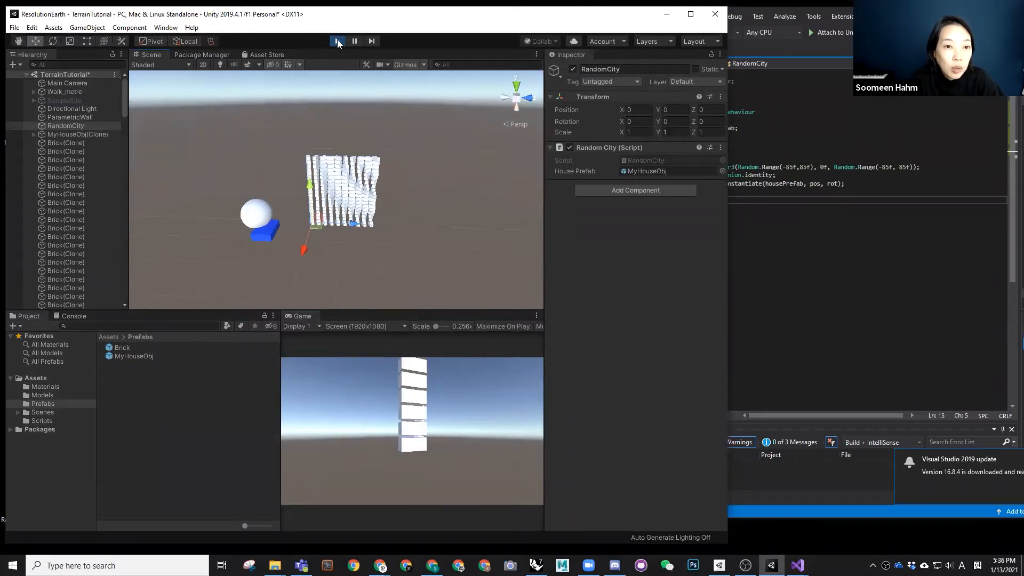
left_click(337, 41)
Deactivate the ParametricWall object and test-run the scene without it
left_click(73, 117)
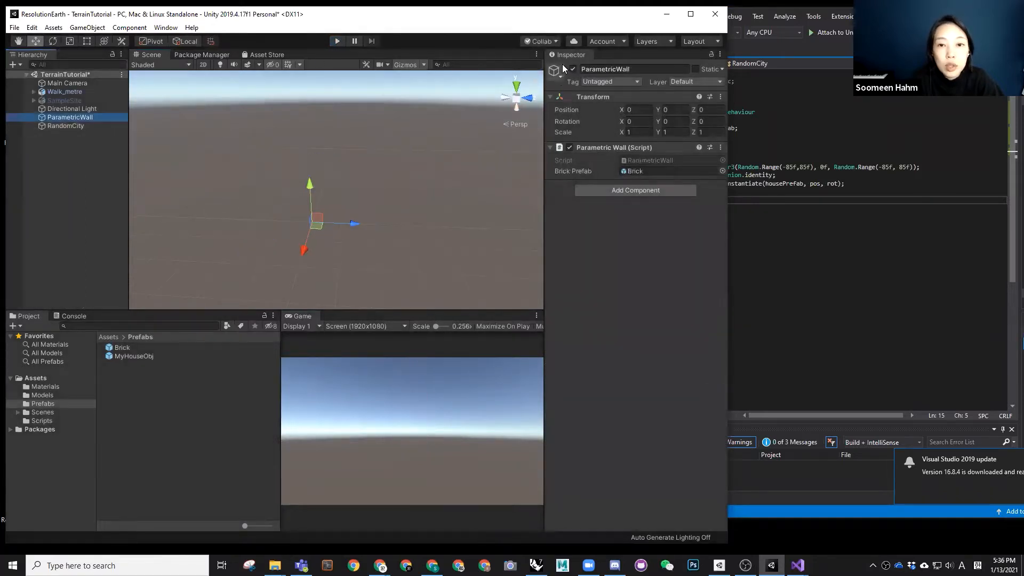
left_click(573, 69)
left_click(337, 41)
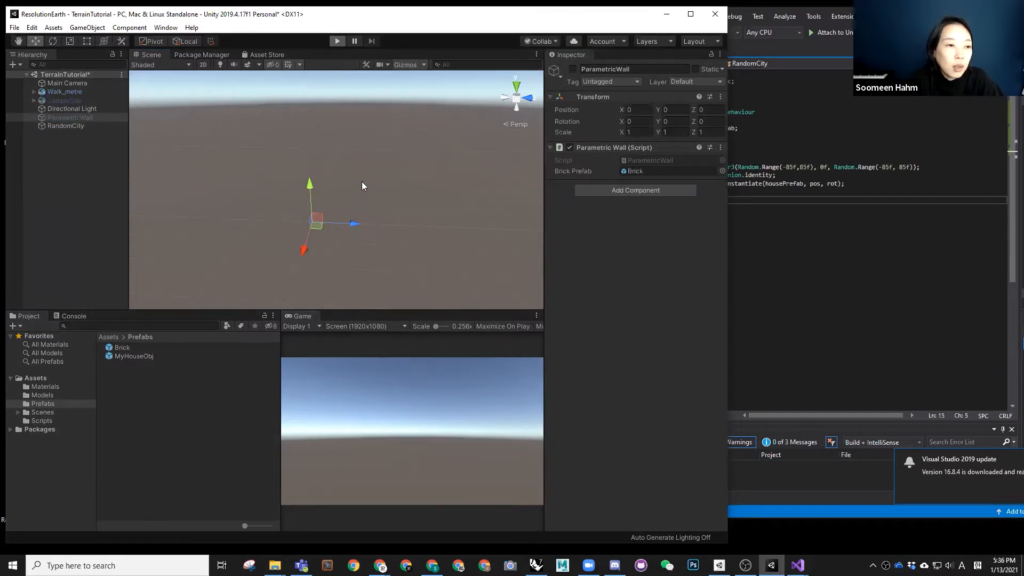
left_click(337, 41)
left_click_drag(327, 158, 336, 155, "alt")
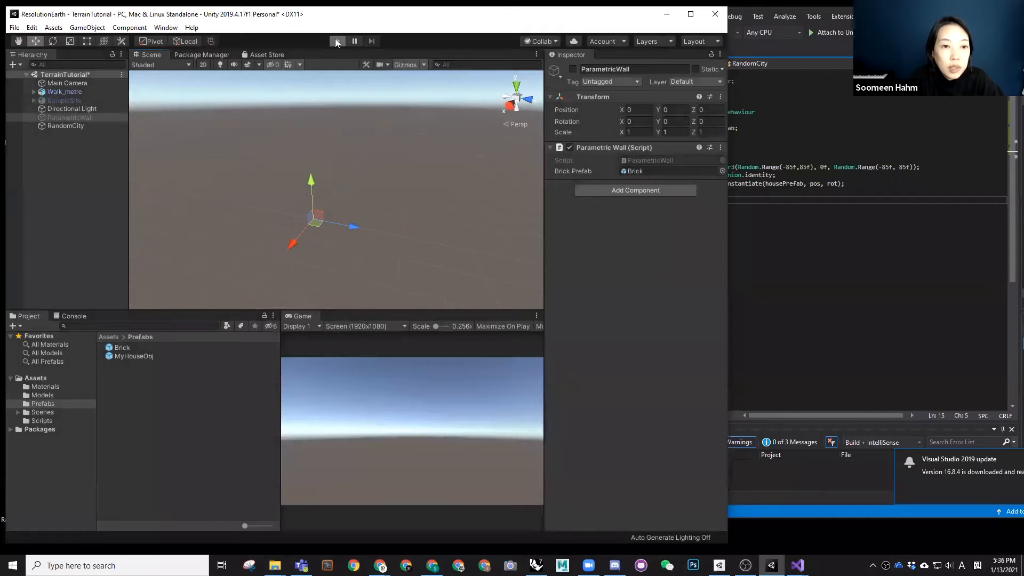
Test-run the scene with SampleSite switched on during play mode, compare the spawned house with the terrain, and stop the run
left_click(335, 41)
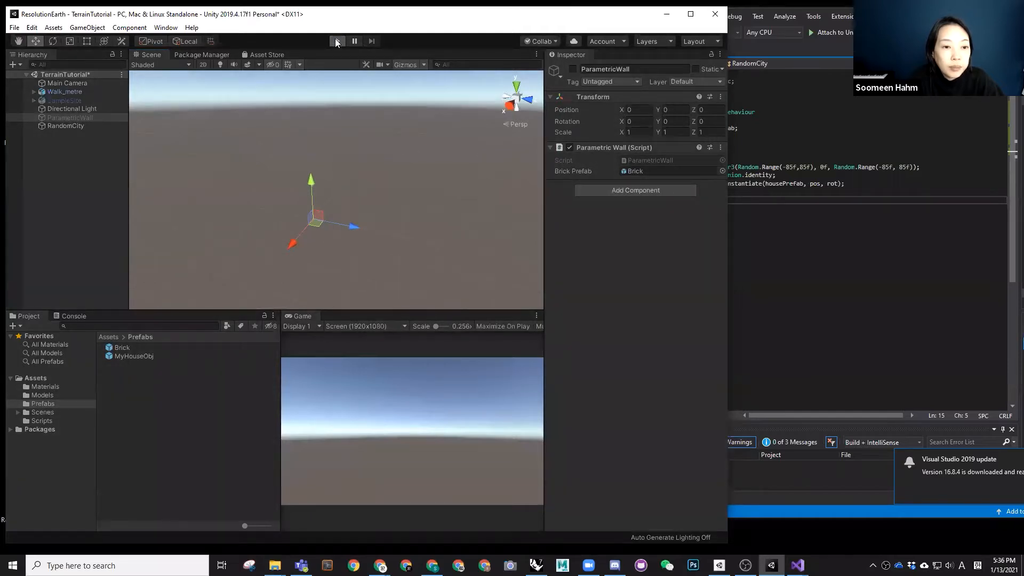
left_click(61, 101)
left_click(572, 68)
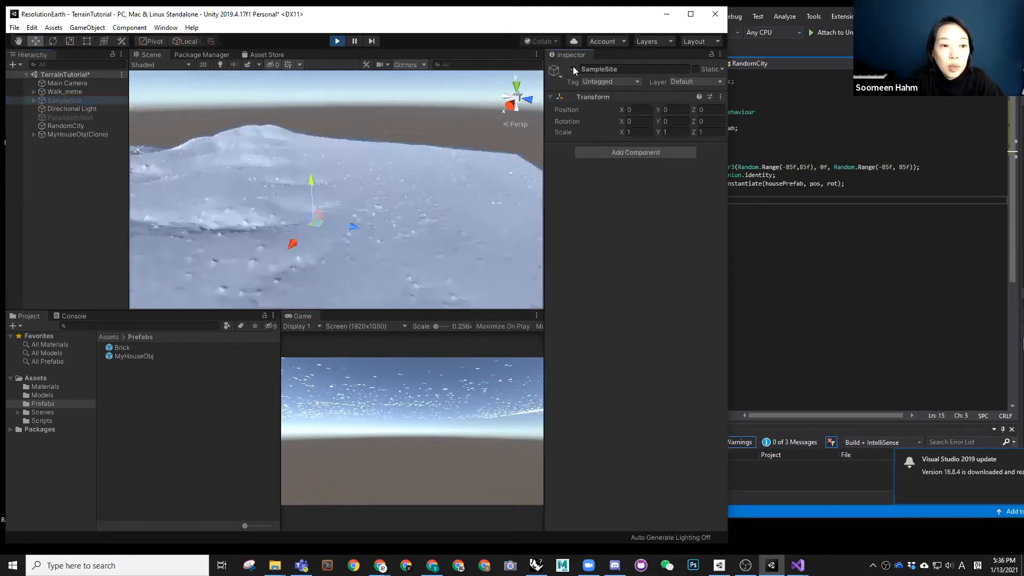
left_click_drag(356, 158, 328, 183, "alt")
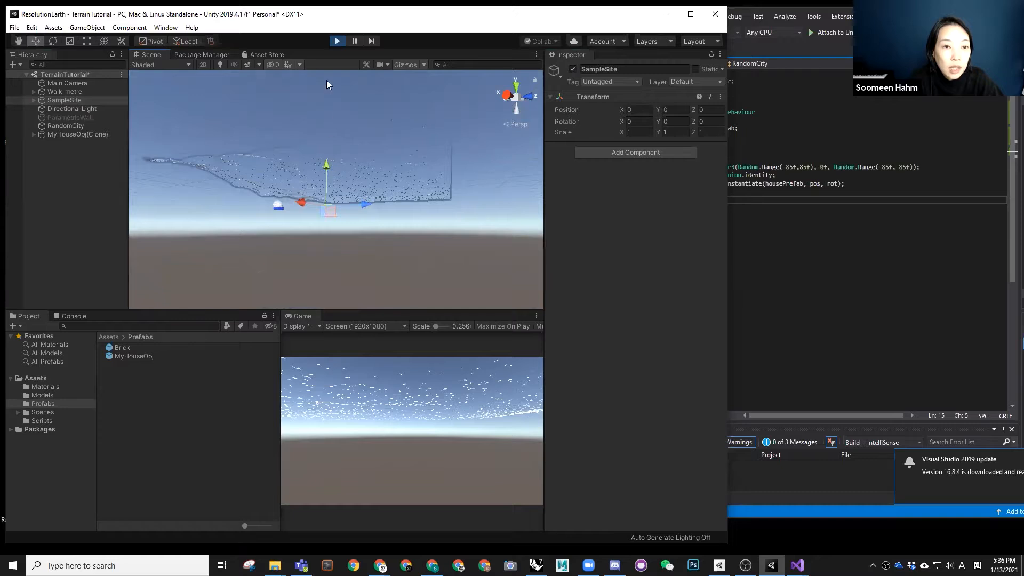
left_click(338, 41)
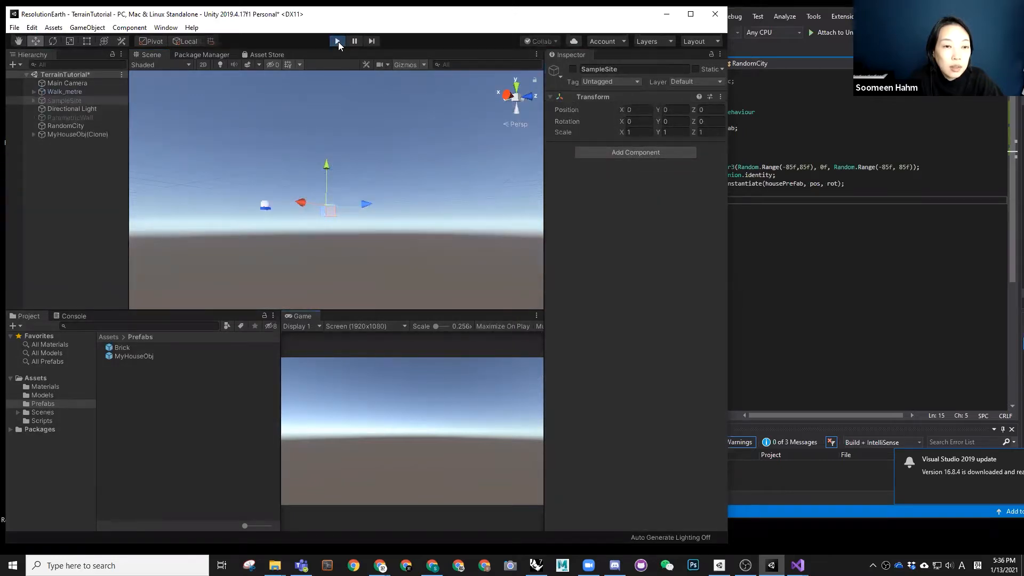
left_click_drag(337, 197, 346, 213, "alt")
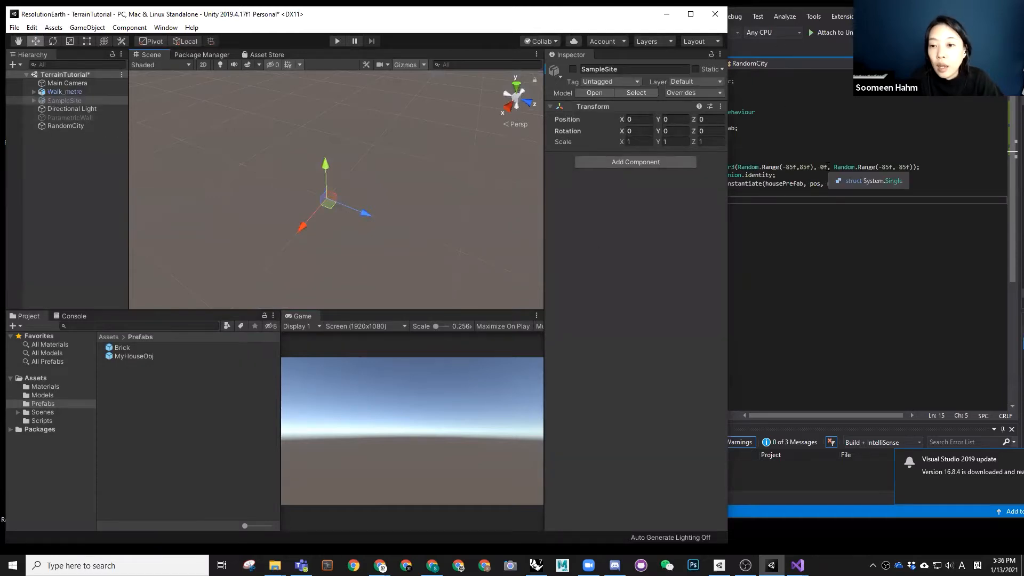
Activate the SampleSite terrain object and place the text cursor before the 0f height in the pos vector of RandomCity.cs
left_click(828, 166)
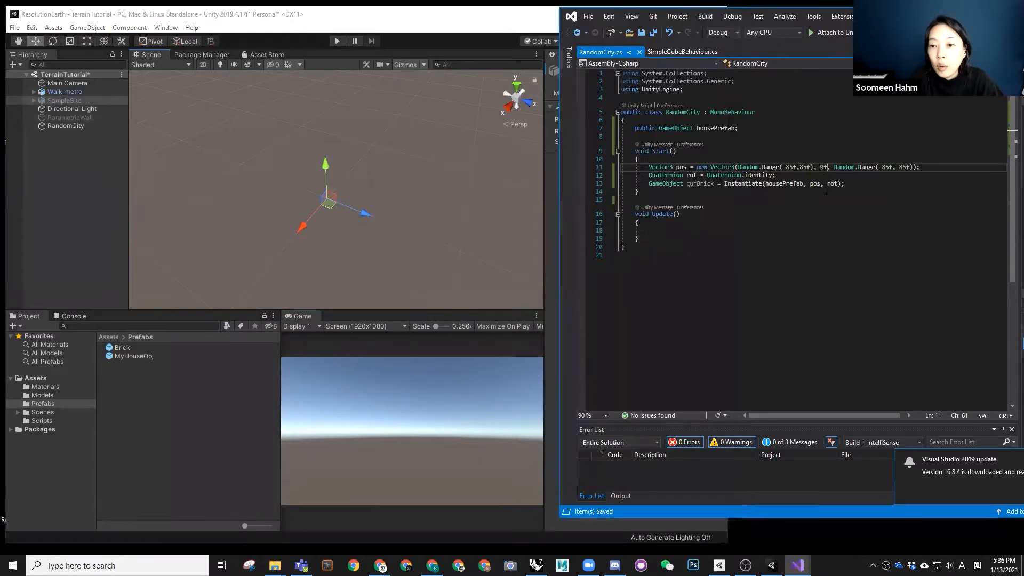
left_click(64, 101)
left_click(9, 100)
left_click_drag(288, 214, 320, 168, "alt")
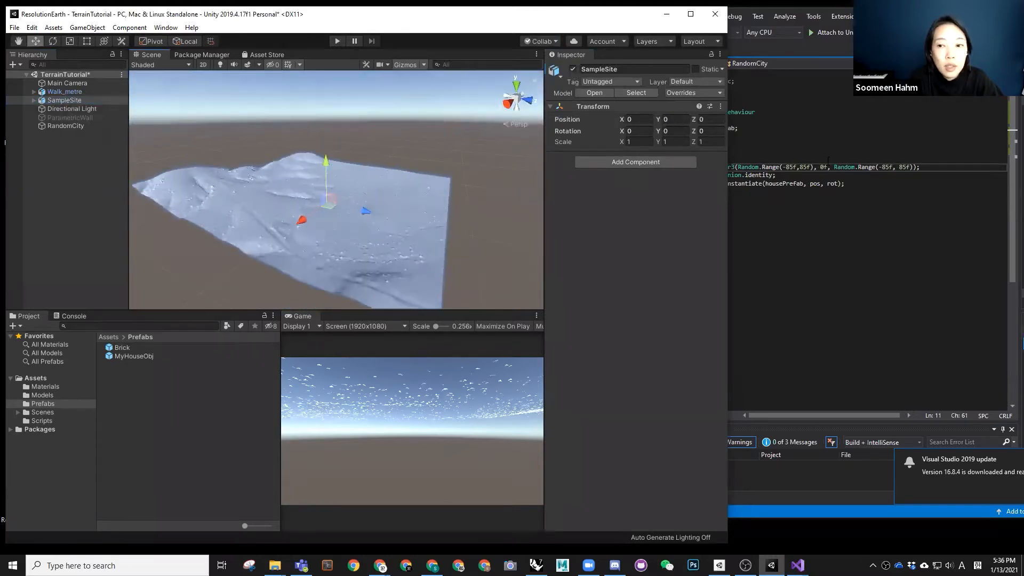
left_click(822, 167)
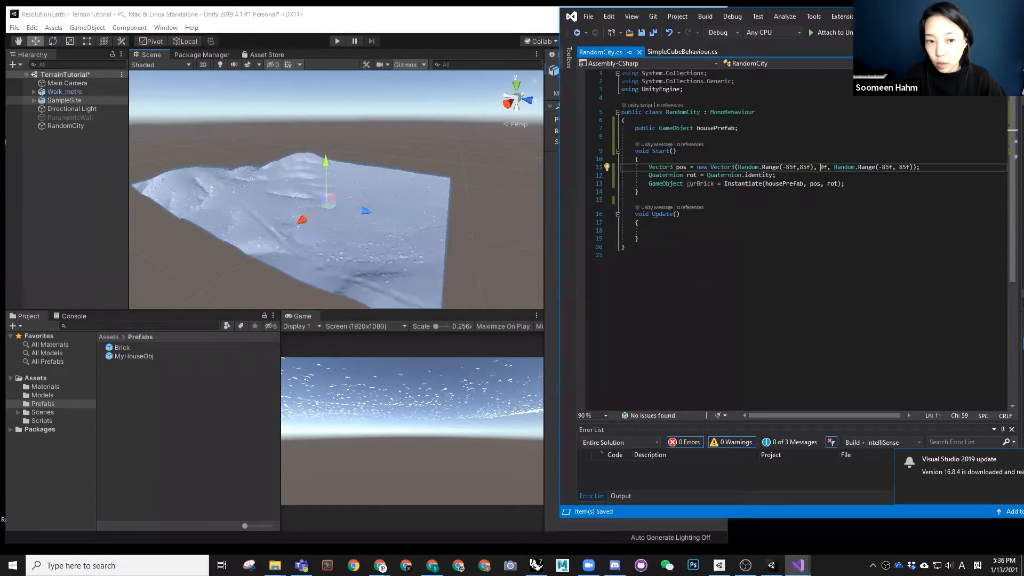
Switch to Rhino and place a point object just above the terrain's peak in the Front view
left_click(536, 566)
scroll(404, 348, "down", 8)
scroll(356, 342, "up", 5)
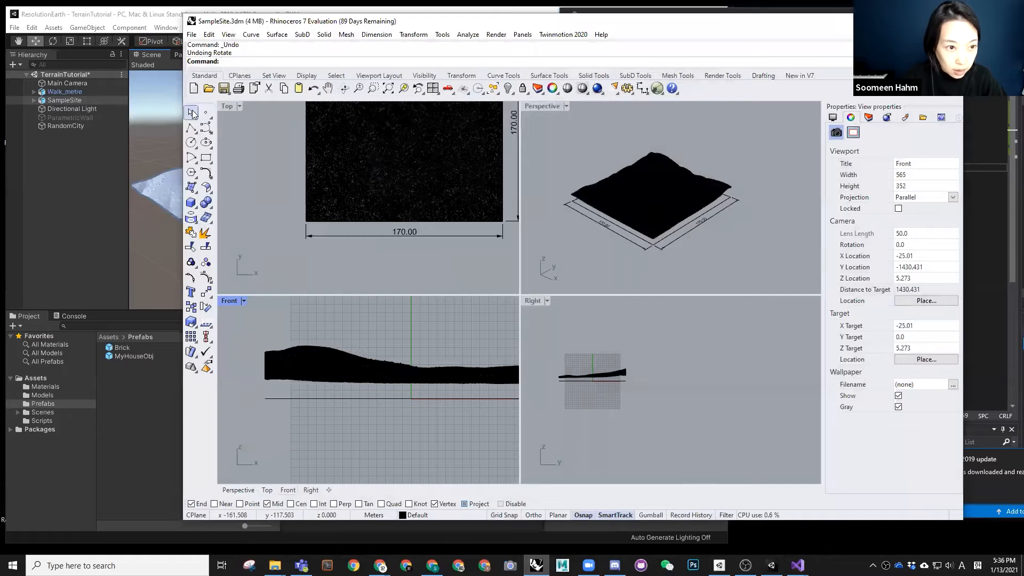
left_click(206, 113)
left_click(320, 346)
scroll(320, 343, "up", 5)
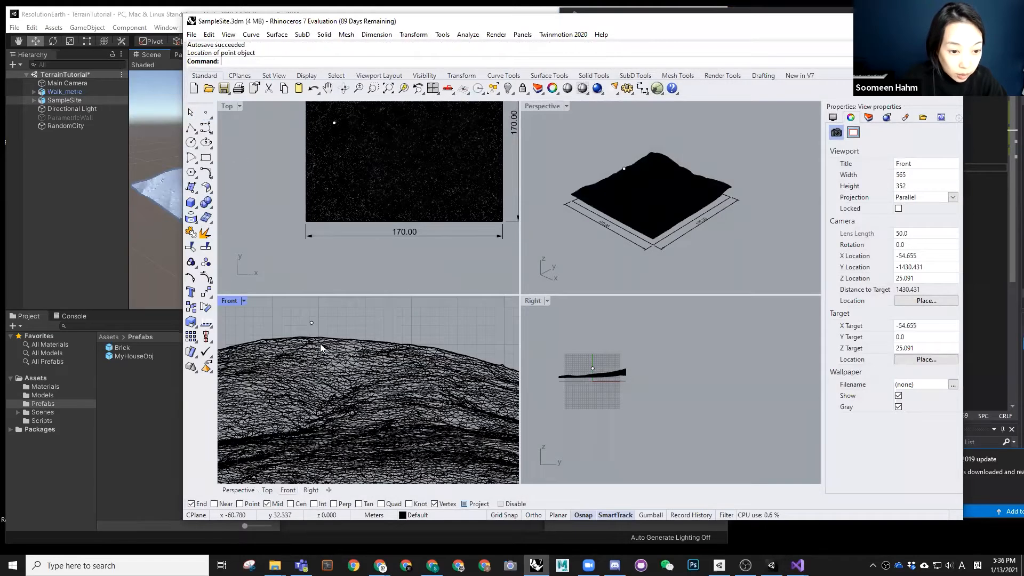
Read the point's height with the What command, close its description, and put the Rhino window away
left_click(323, 332)
type("W")
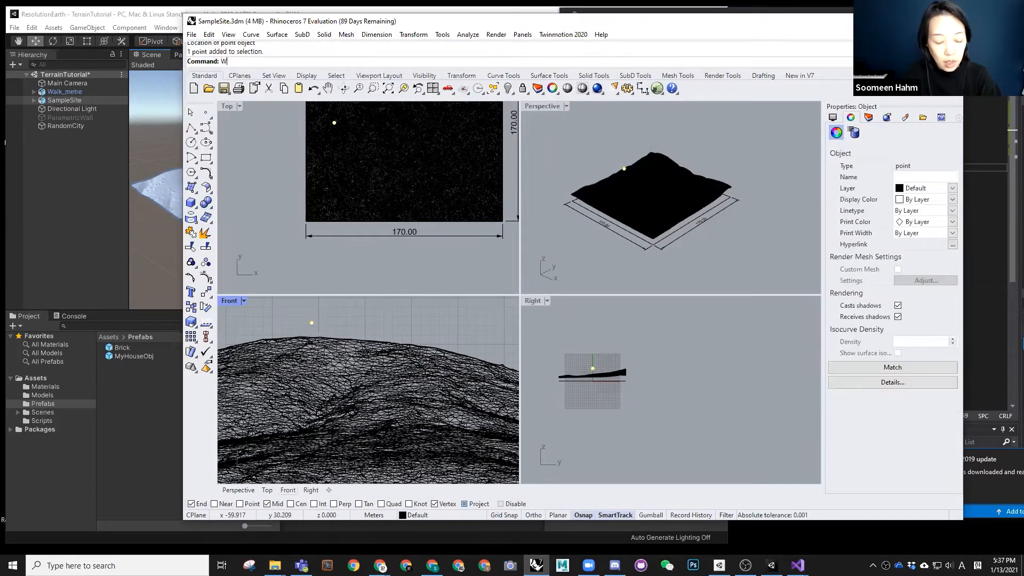
type("hat")
key("Return")
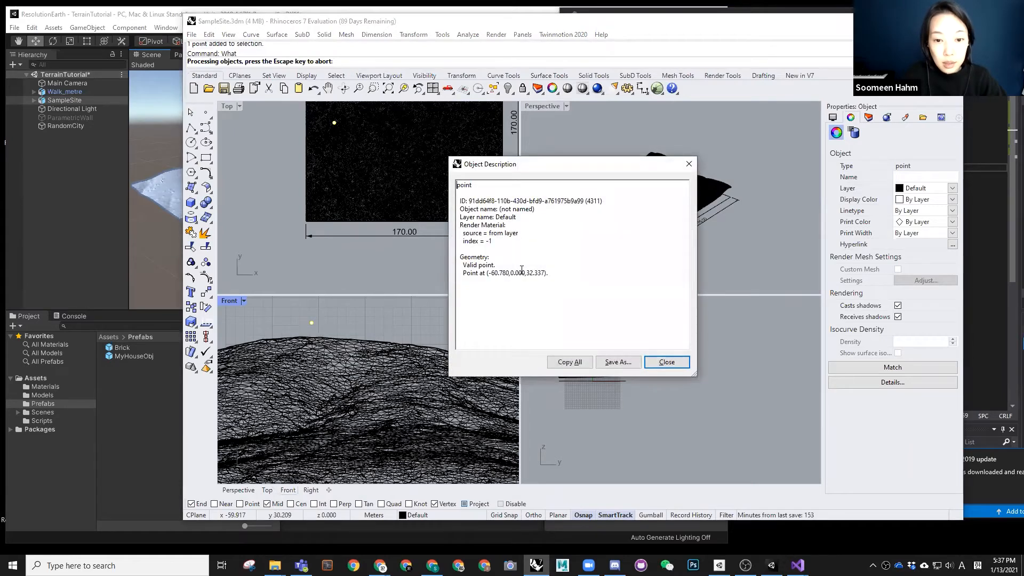
left_click_drag(526, 274, 532, 274)
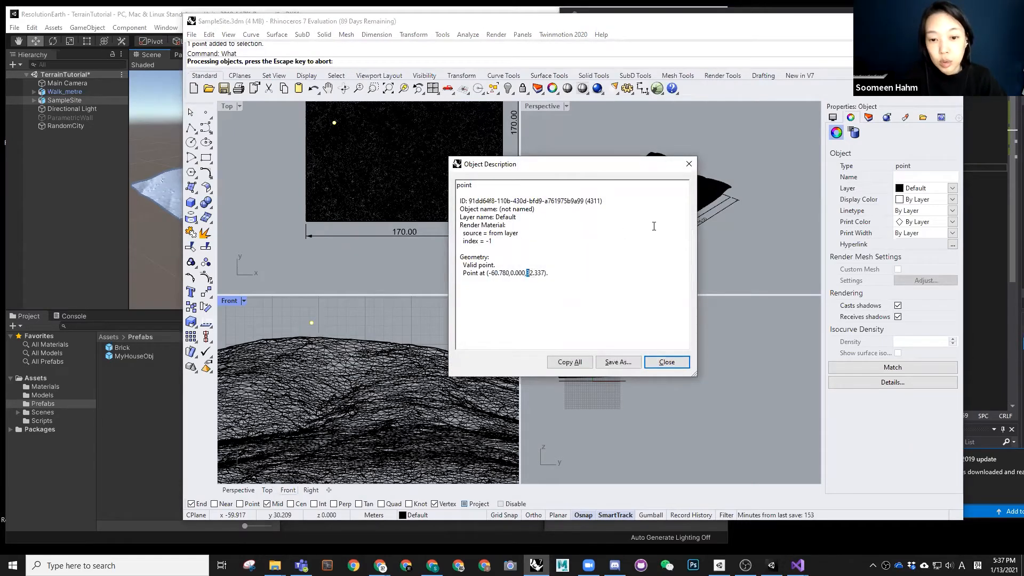
left_click(688, 163)
left_click(901, 21)
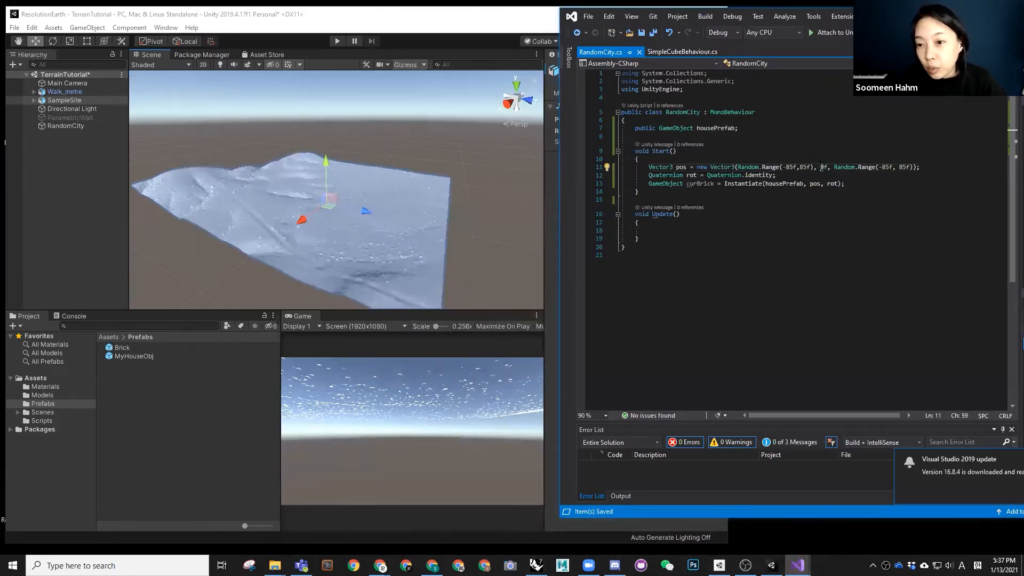
Set the y value of the pos vector to 35f in RandomCity.cs and save the script
type("35")
left_click(801, 202)
left_click(801, 192)
key("ctrl+s")
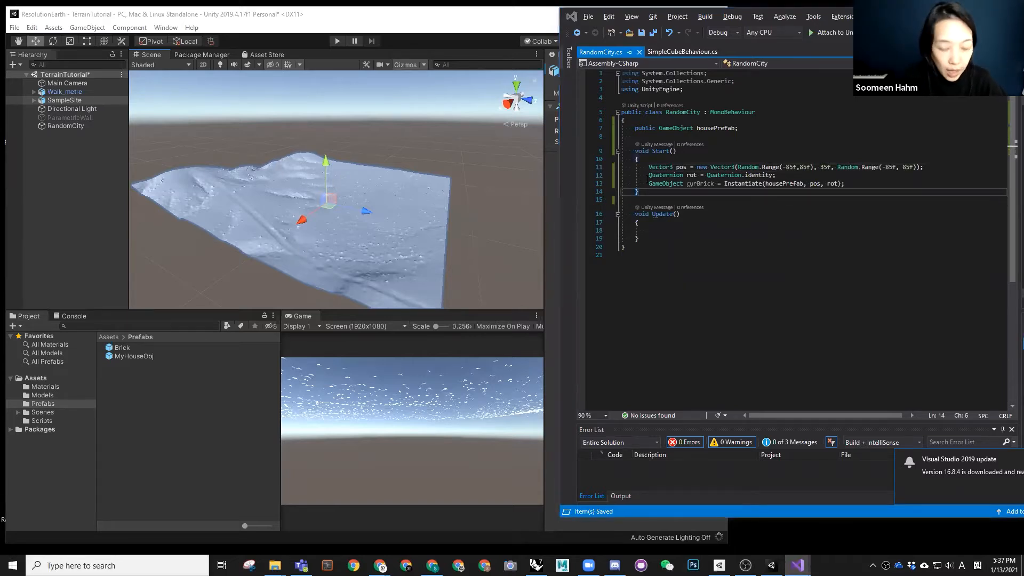
left_click(767, 167)
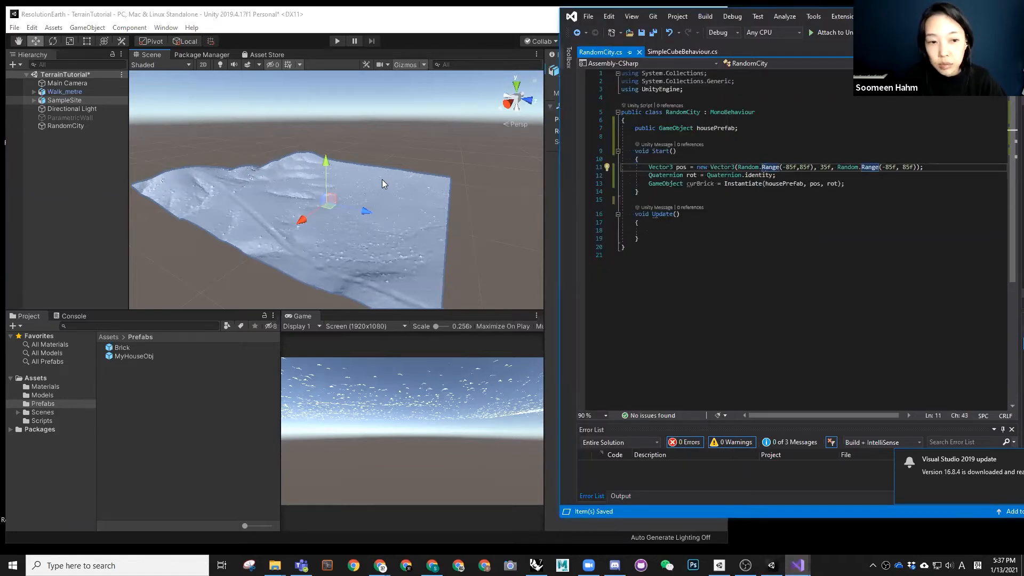
Test-run the scene, inspect the house's spawn position over the terrain from several angles, and stop the run
left_click(367, 179)
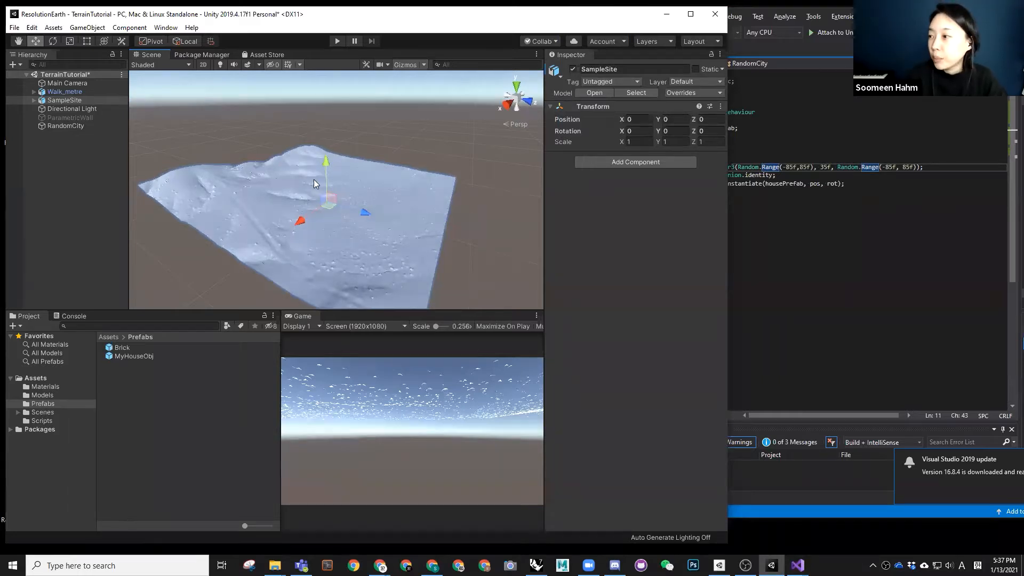
left_click_drag(419, 162, 314, 197, "alt")
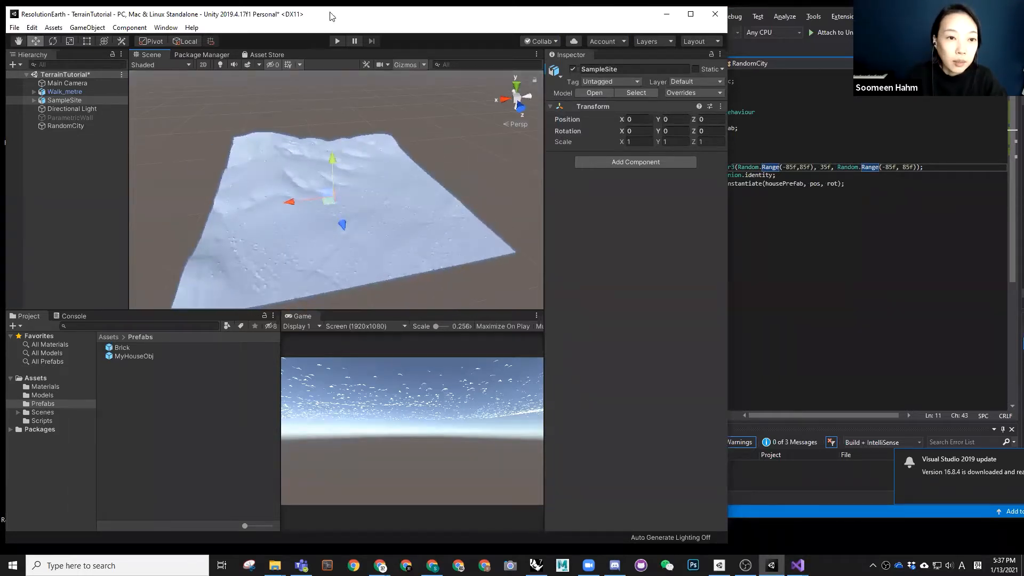
left_click(337, 41)
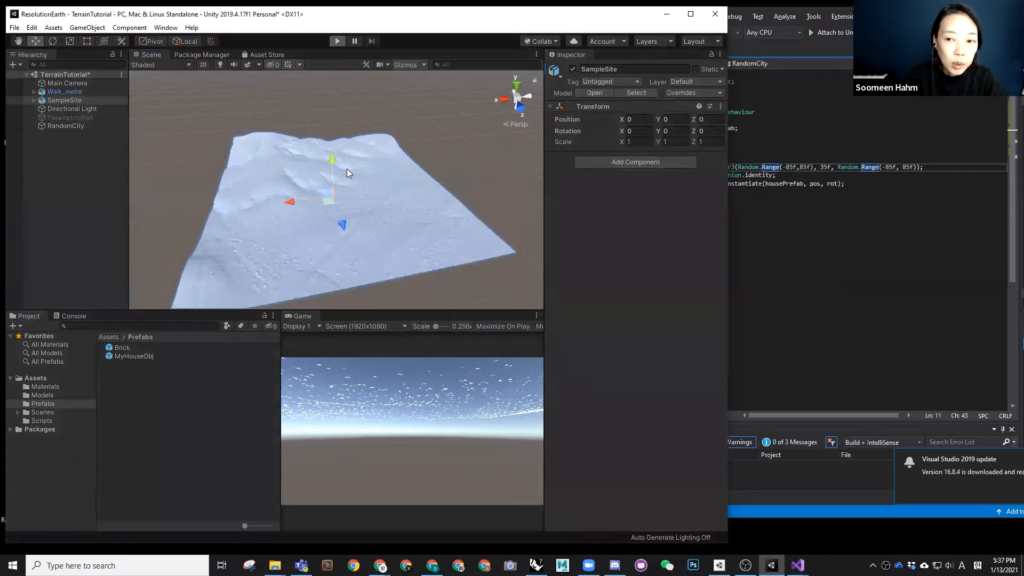
mouse_move(274, 201)
left_mouse_down("alt")
mouse_move(264, 129)
mouse_move(421, 192)
mouse_move(416, 213)
mouse_move(397, 202)
left_mouse_up("alt")
left_click(337, 41)
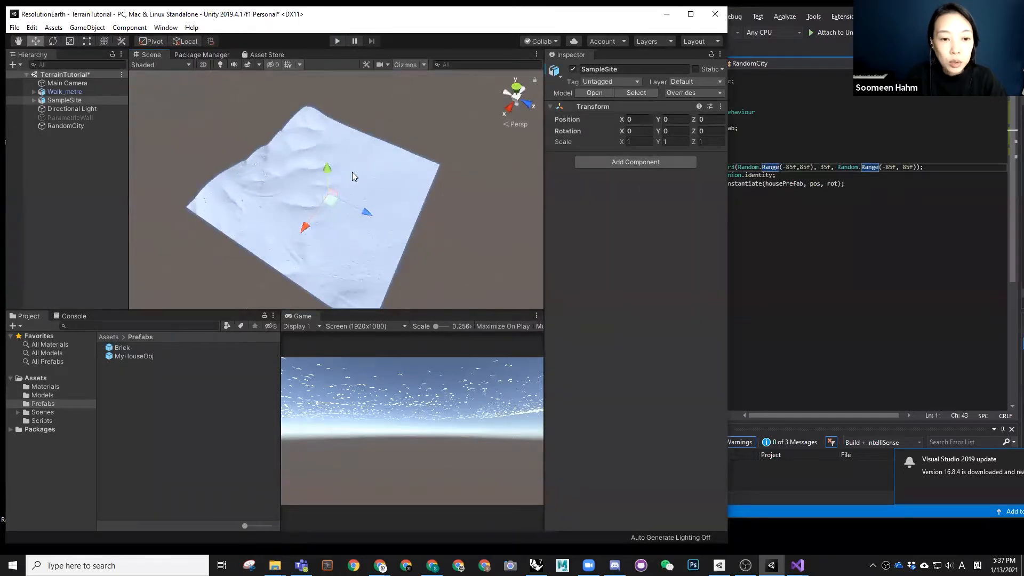
Narrow both Random.Range calls of the pos vector to run from -80f to 80f
left_click(878, 211)
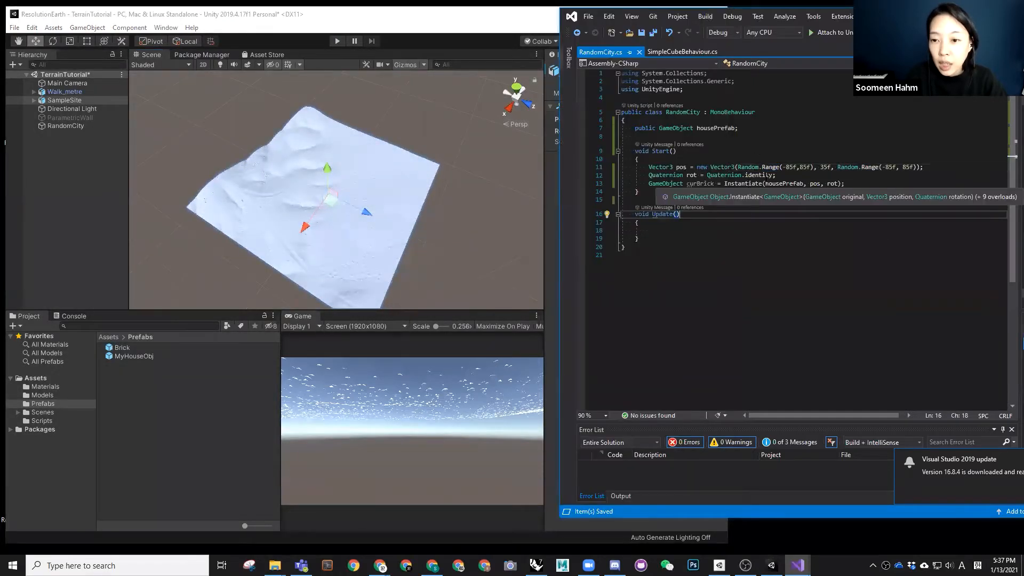
left_click(795, 167)
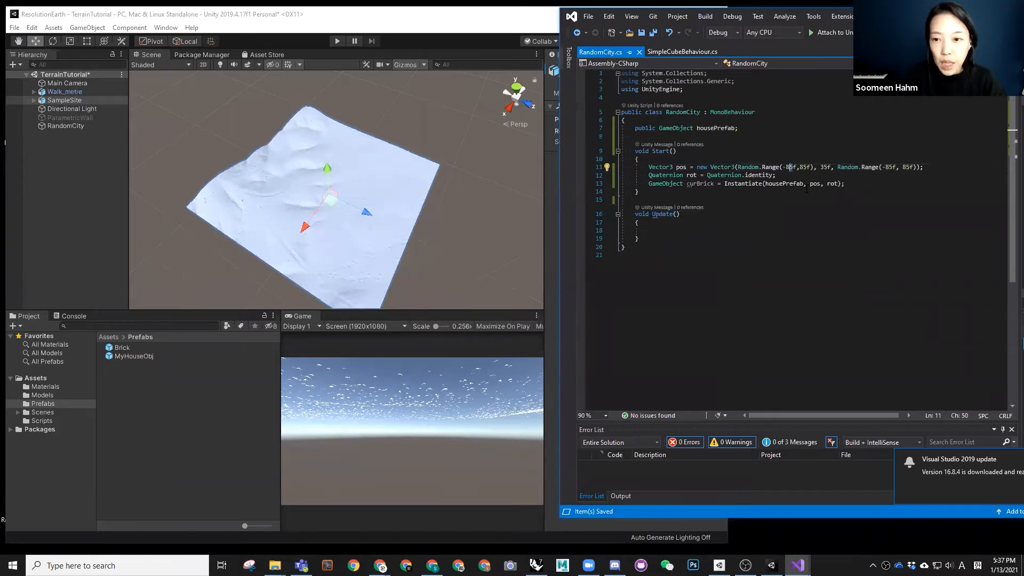
type("0")
key("Delete")
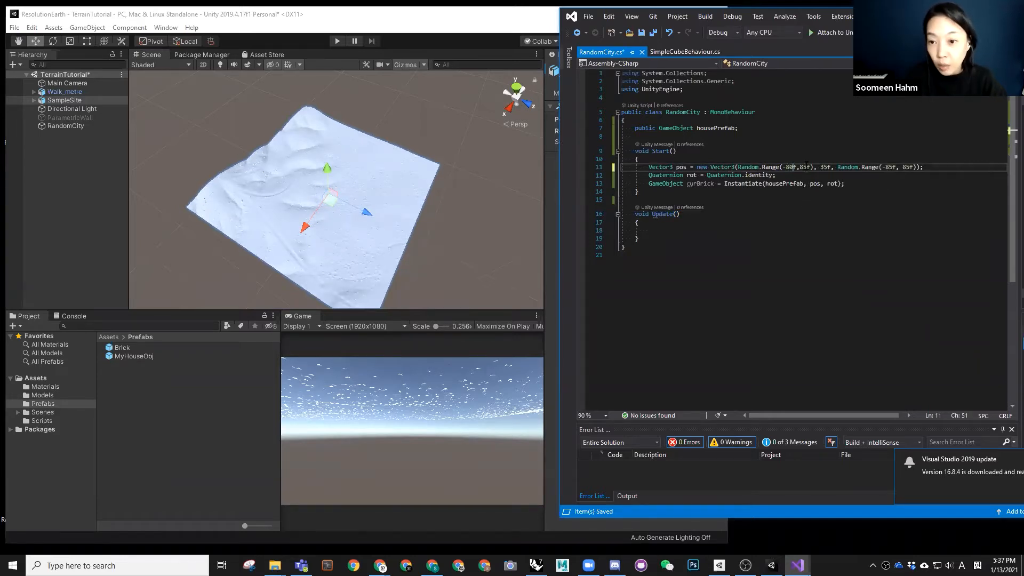
left_click(807, 167)
key("BackSpace")
type("0")
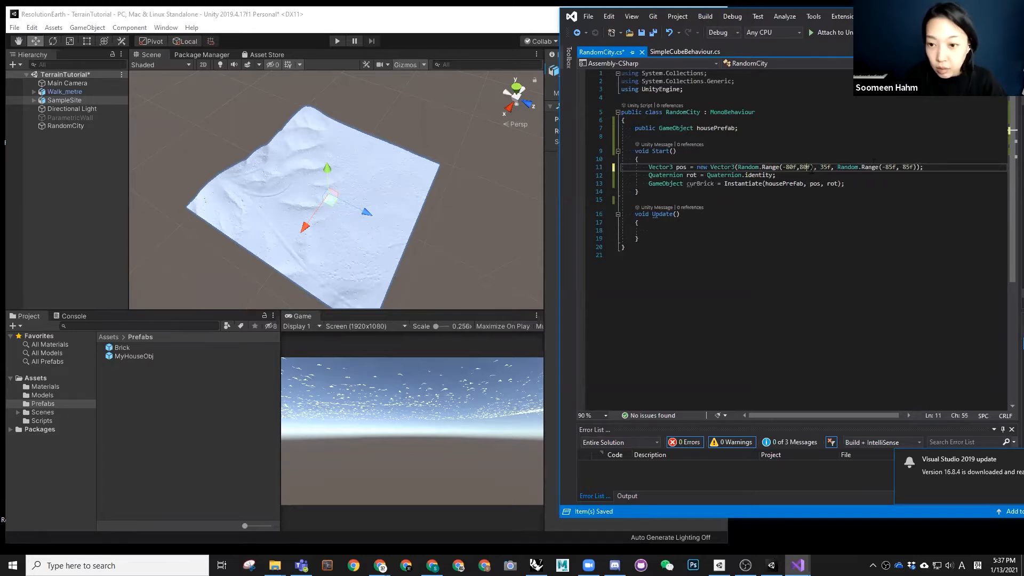
key("BackSpace")
type("0")
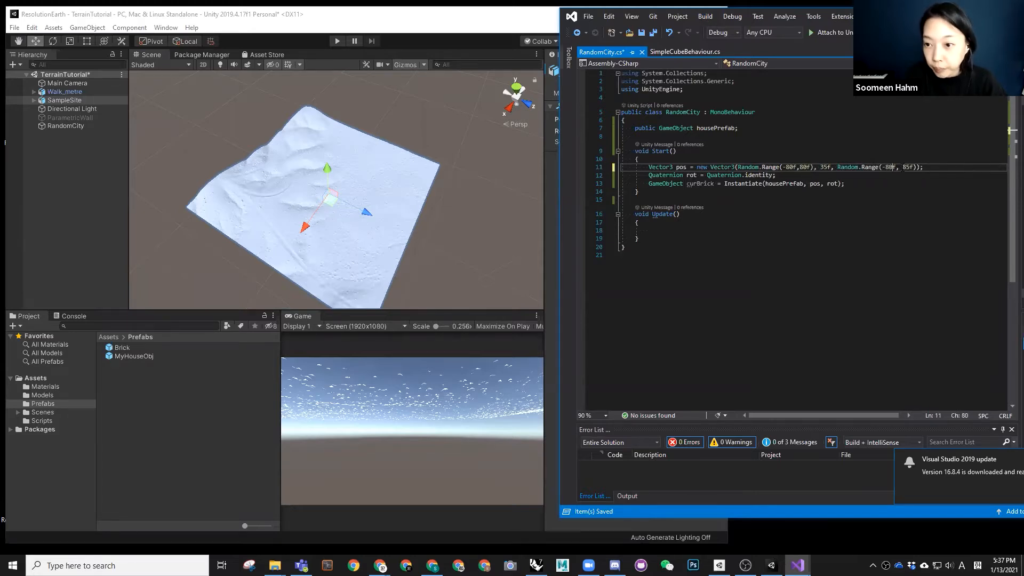
key("BackSpace")
type("0")
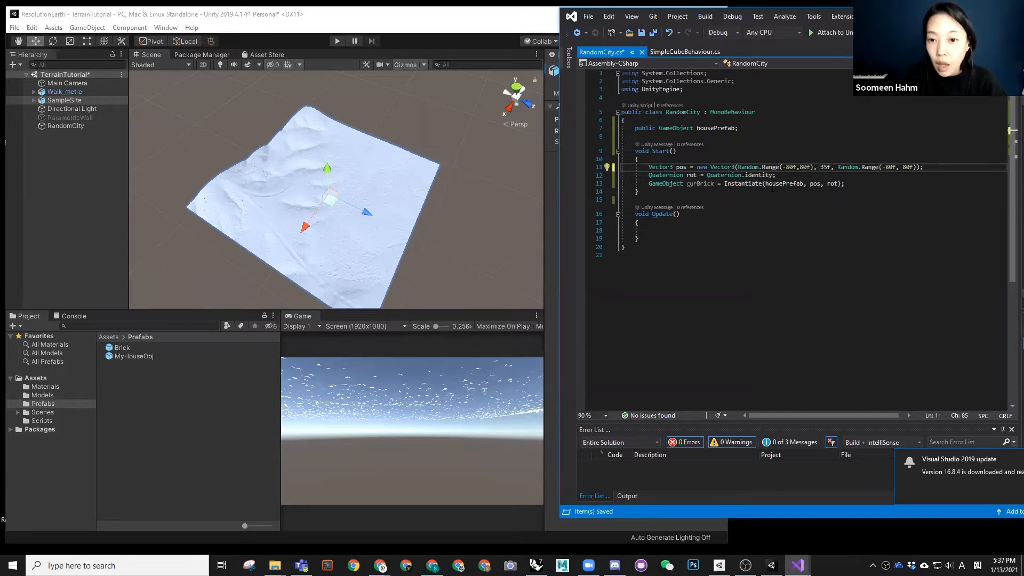
Insert the loop header for (int i=0; i<20; i++) above the pos line in the Start method
left_click(648, 160)
key("Return")
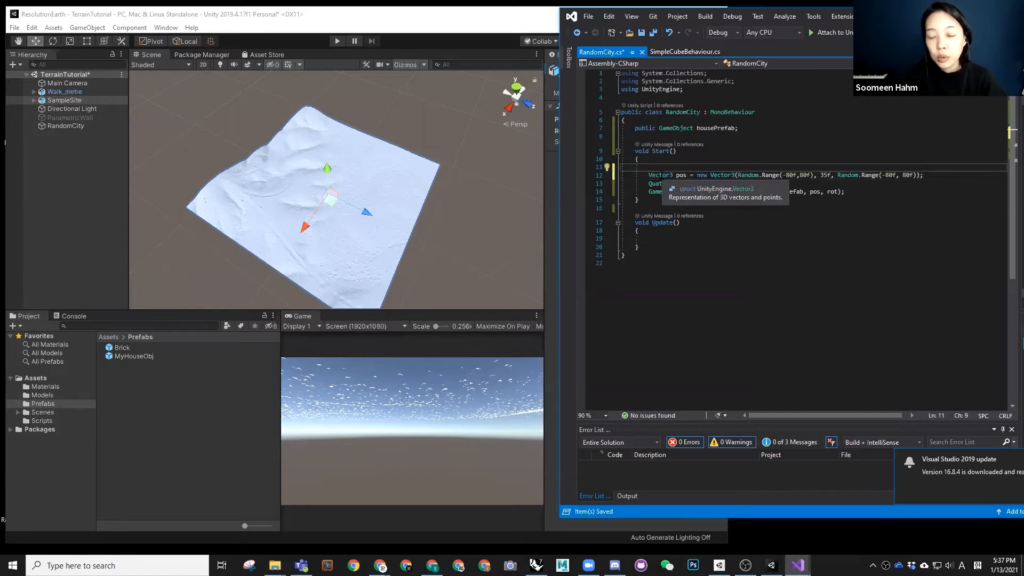
key("Return")
key("Up")
type("for ")
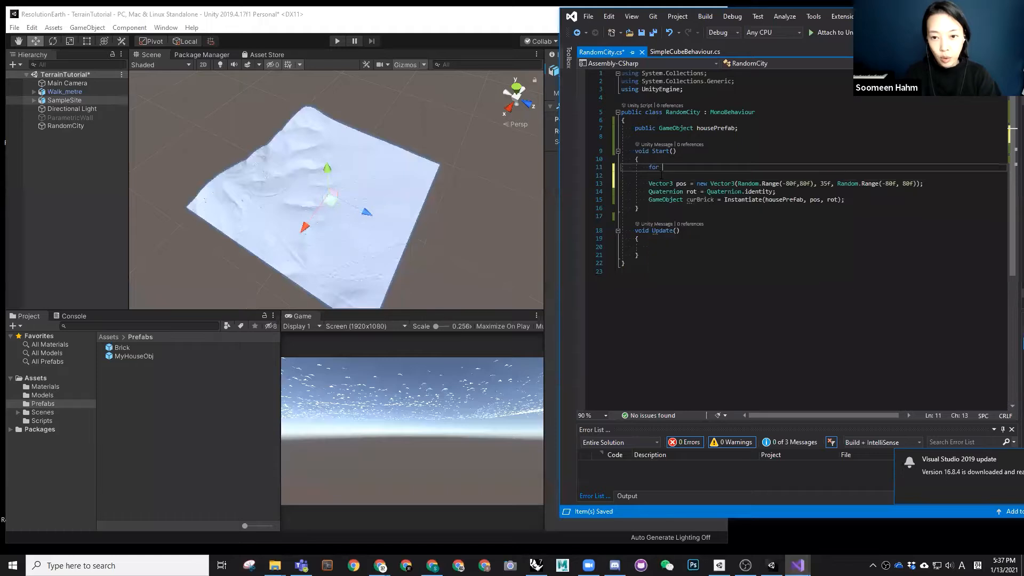
type("(int i=0")
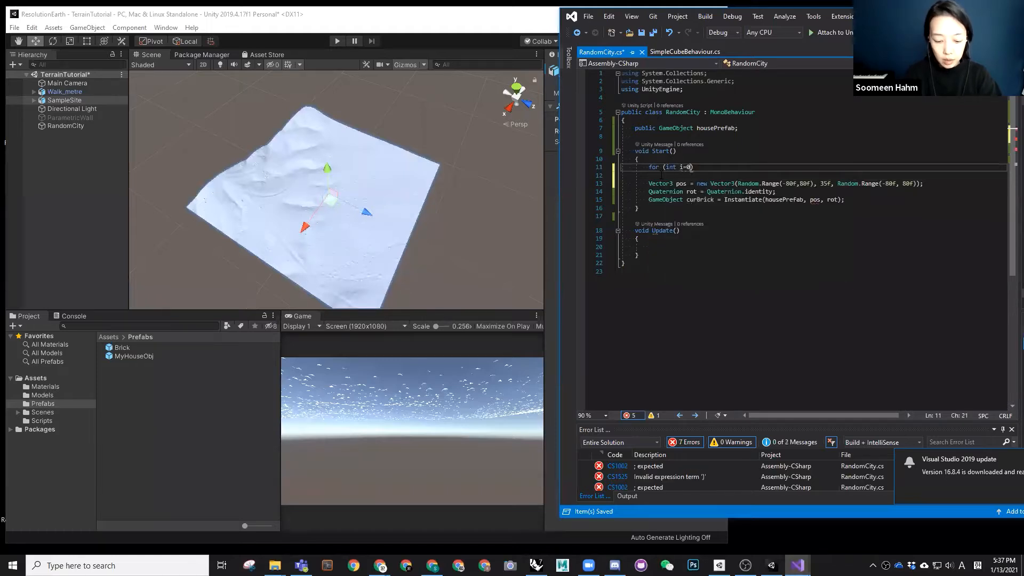
type("; i<")
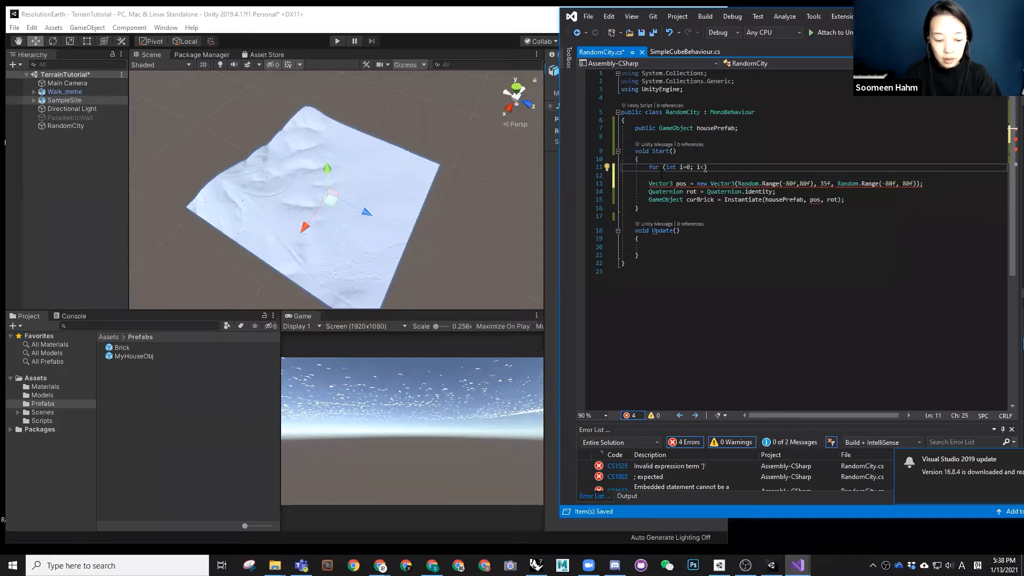
type("20")
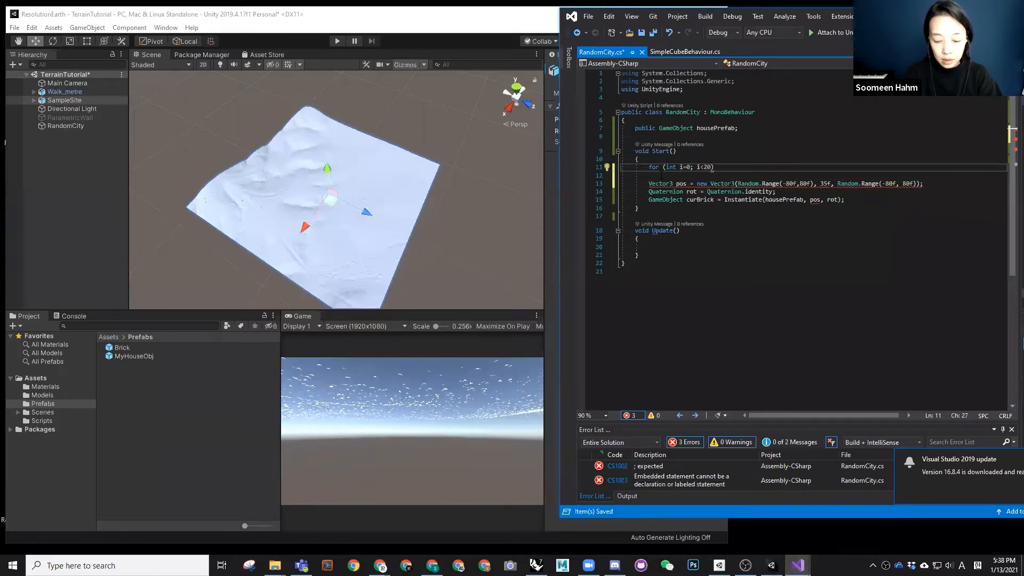
type("; i++")
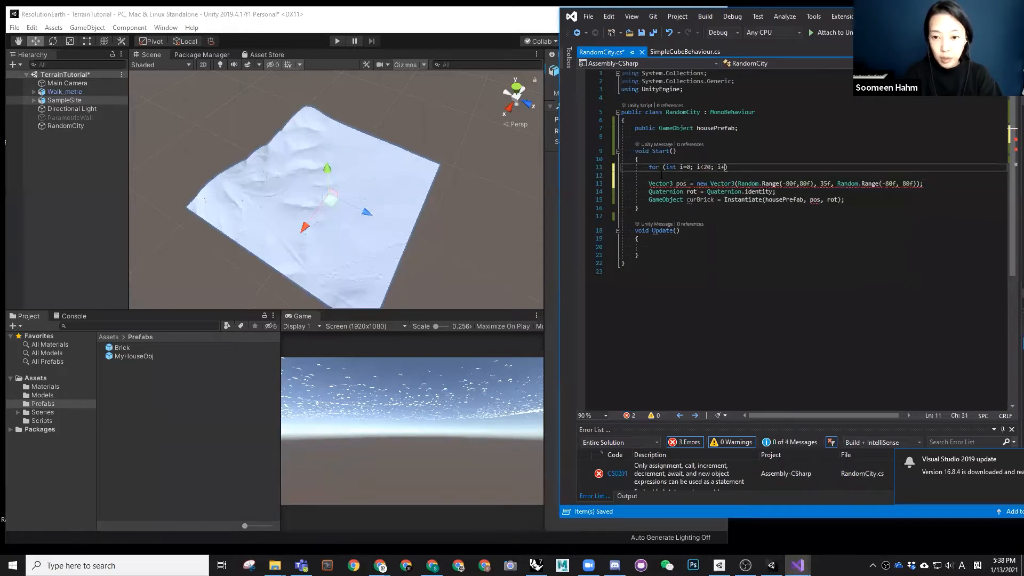
Give the for loop an empty body enclosed in curly braces
left_click(684, 176)
left_click(736, 167)
key("Return")
type("{")
key("Return")
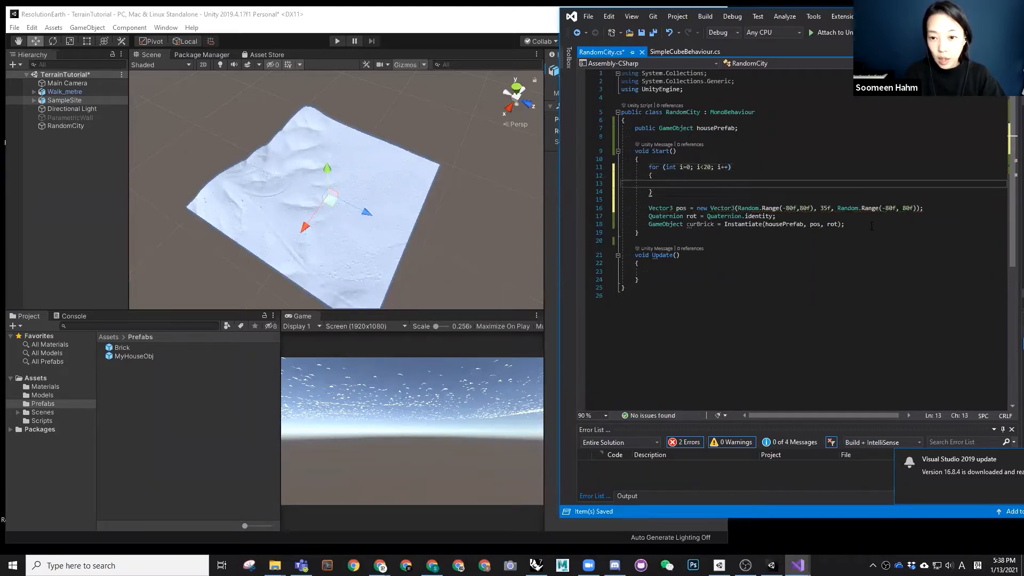
Move the pos, rot and curBrick lines into the for loop's body and save the script
left_click_drag(872, 226, 612, 213)
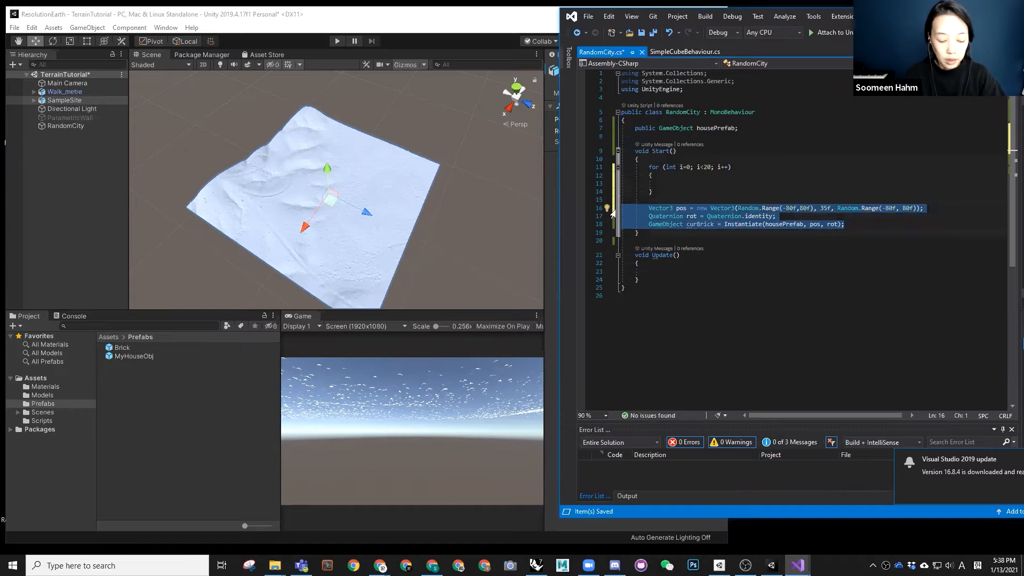
key("ctrl+x")
left_click(679, 183)
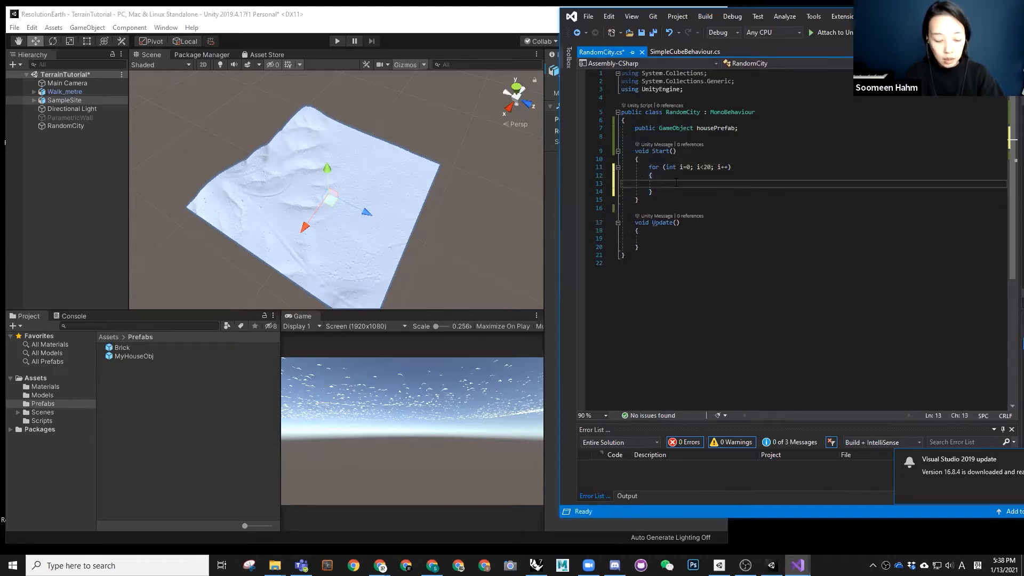
key("ctrl+v")
key("ctrl+s")
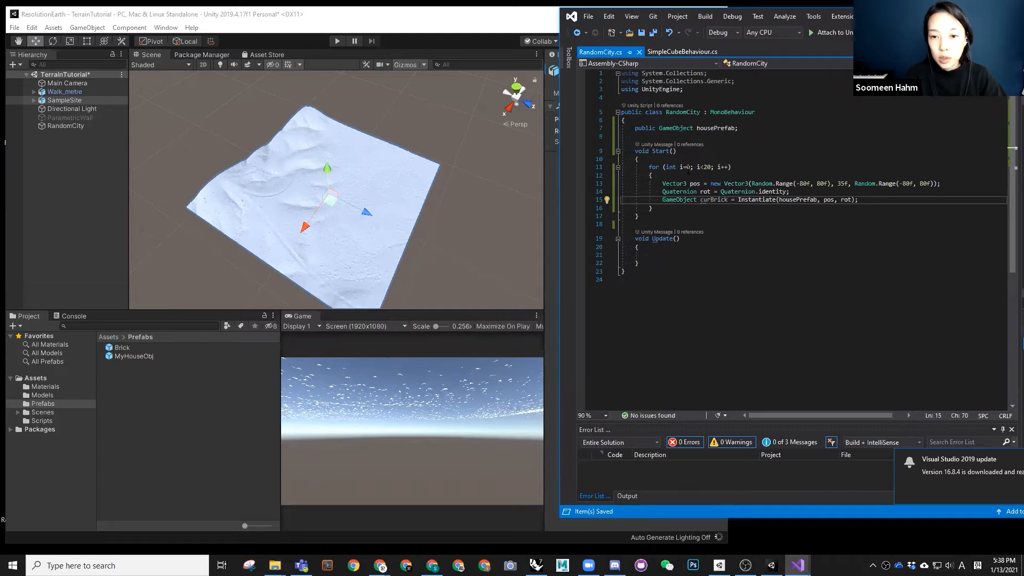
Test-run the scene in Unity, inspect the houses scattered over the terrain from another angle, and stop the run
left_click(339, 41)
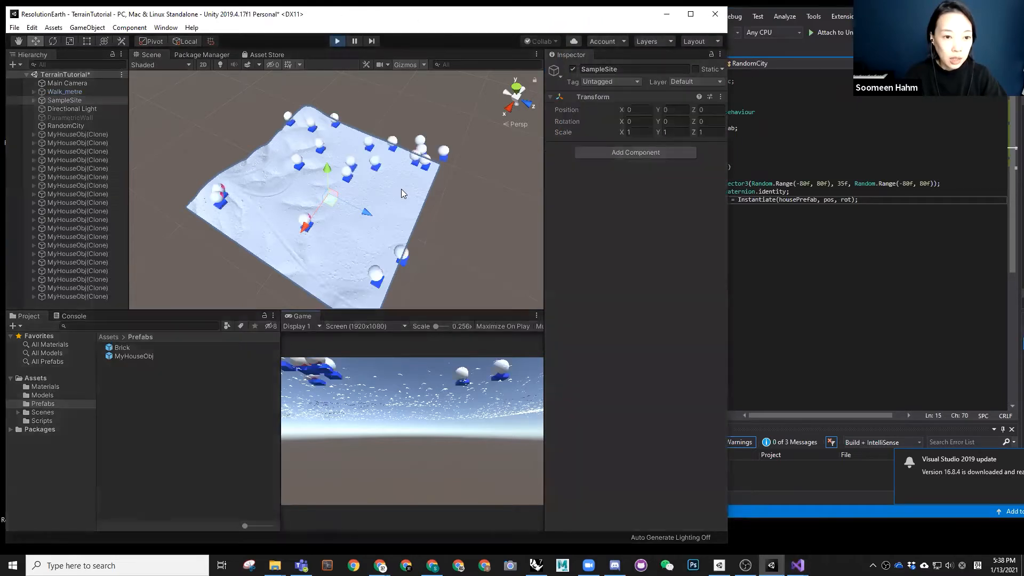
left_click_drag(401, 190, 292, 160, "alt")
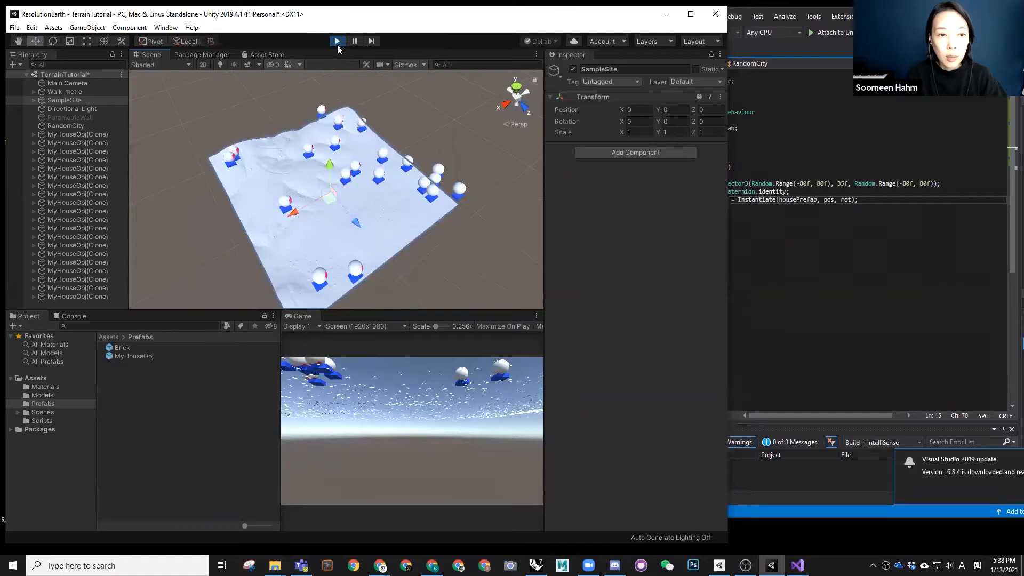
left_click(337, 41)
In the RandomCity script in Visual Studio, begin a curBrick.transform.Rotate call on a new line below the Instantiate line
left_click(863, 203)
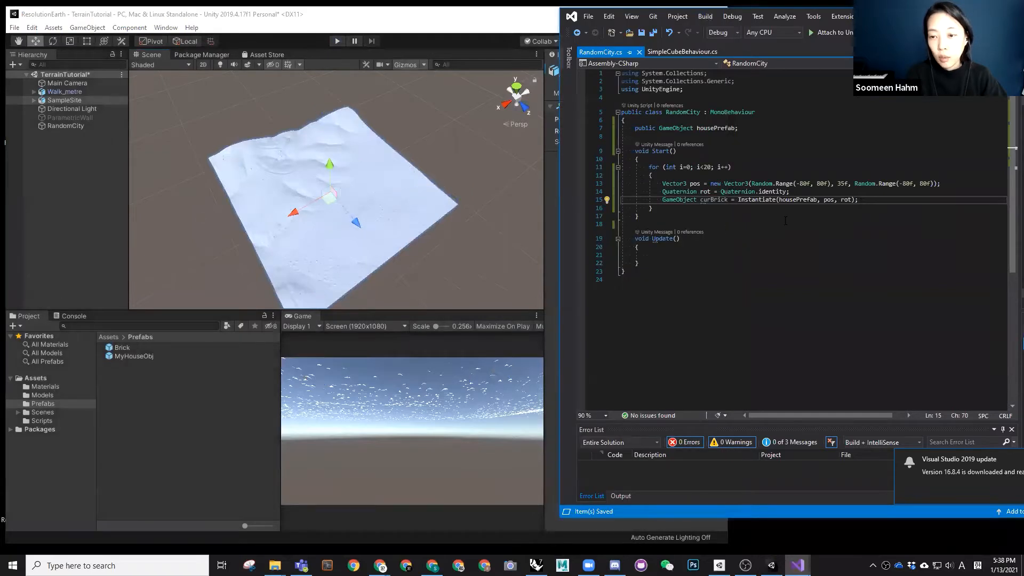
key("Return")
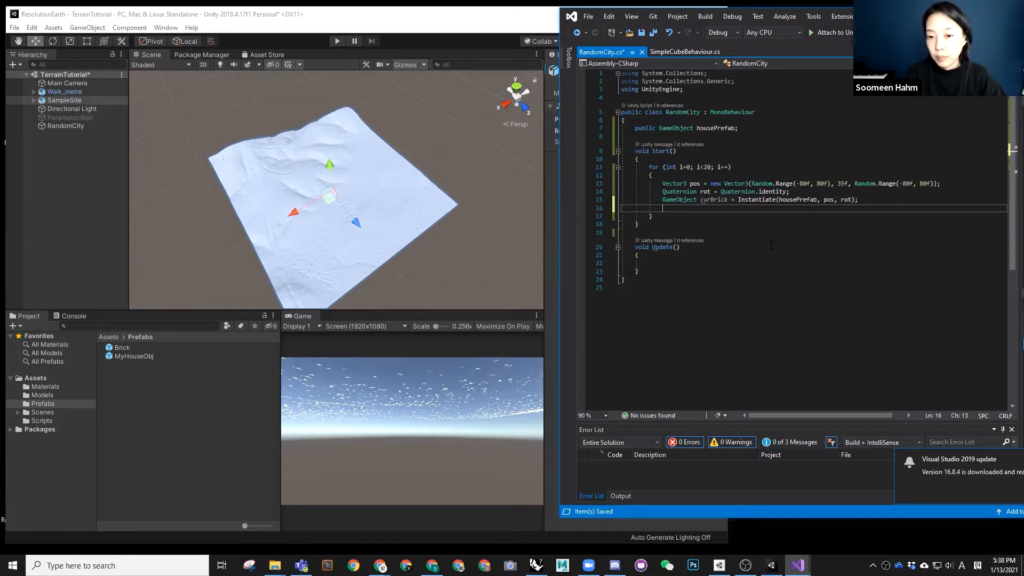
double_click(715, 201)
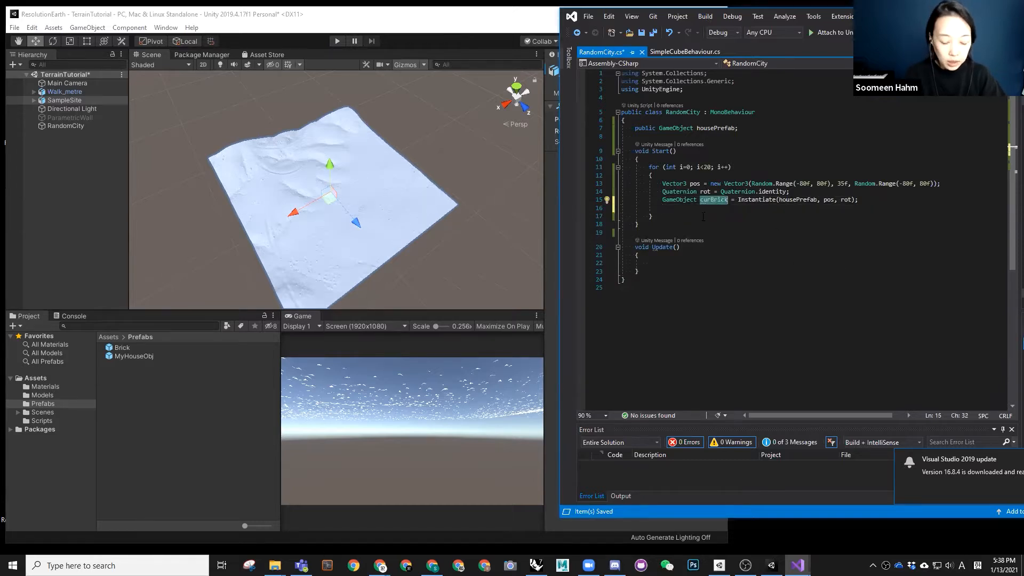
left_click(671, 208)
key("ctrl+v")
type(".")
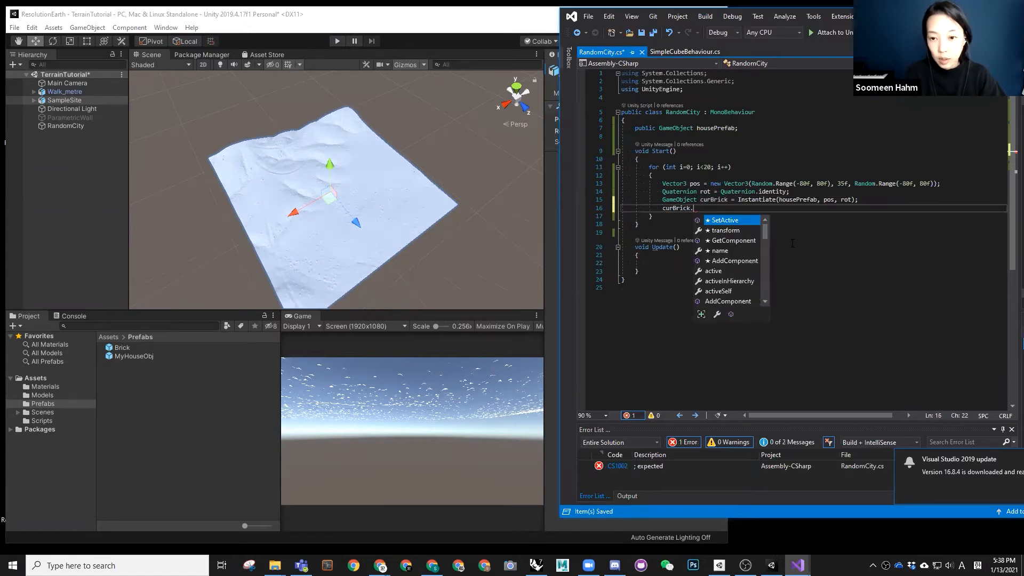
type("transform")
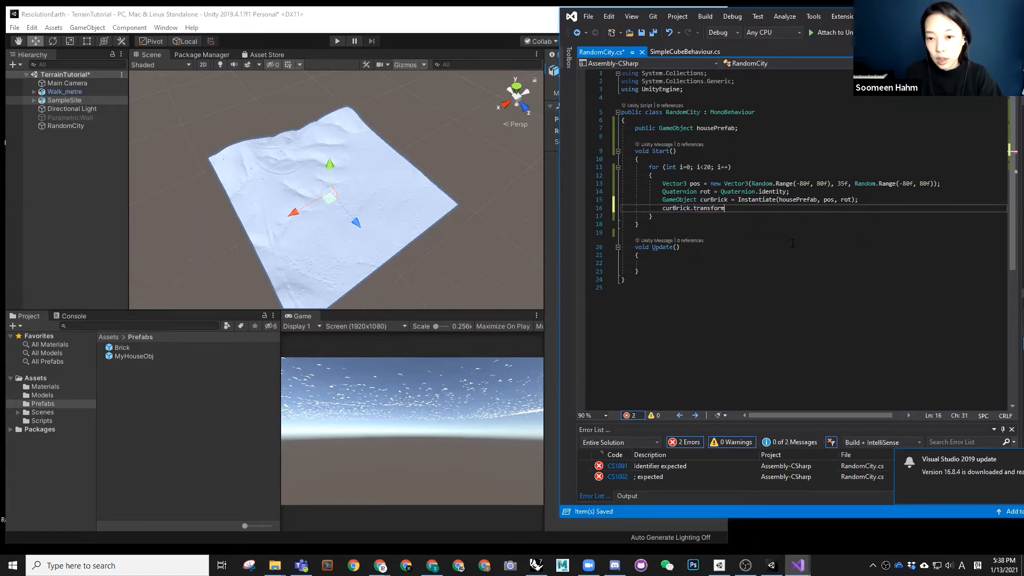
type(".R")
key("Tab")
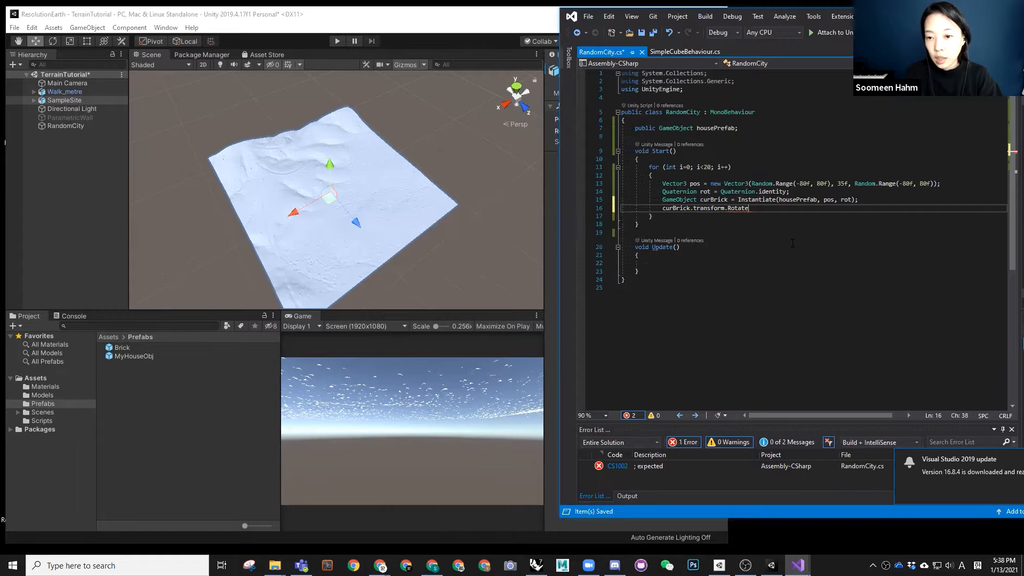
Give the Rotate call 0 as its first argument and an empty Random.Range() call as its second
type("(0, ")
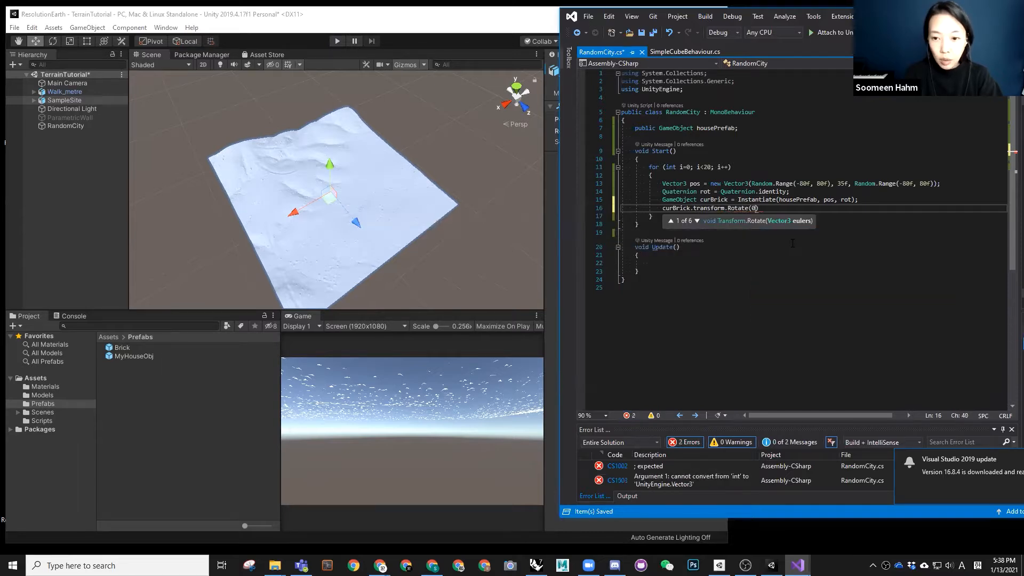
type("ran")
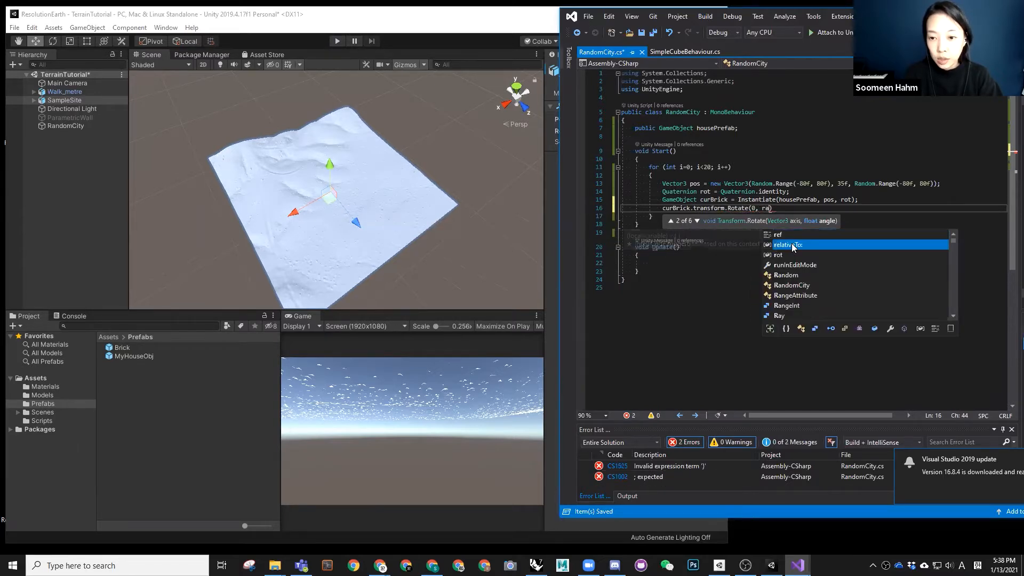
key("BackSpace")
key("BackSpace")
key("BackSpace")
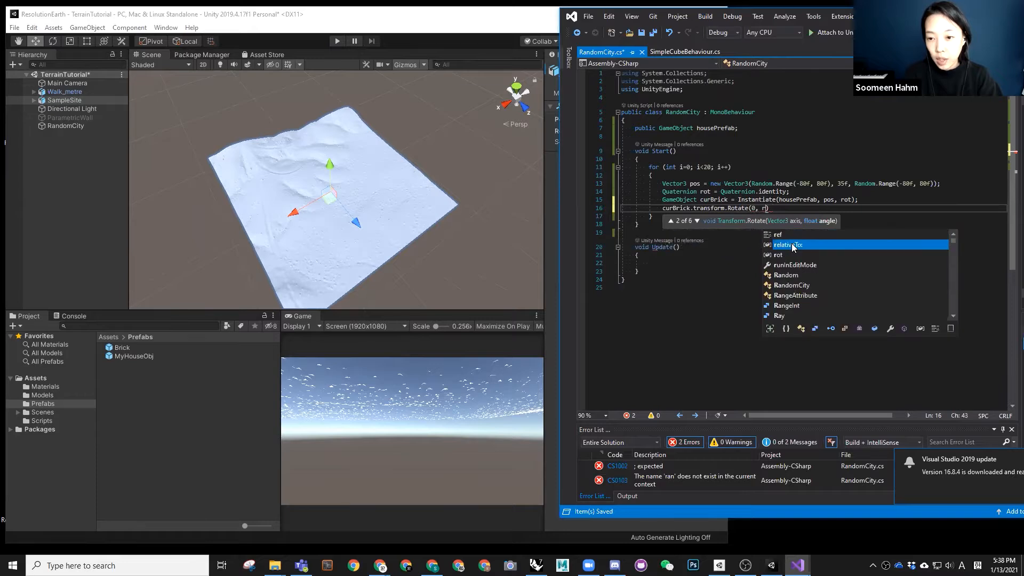
type("Random.")
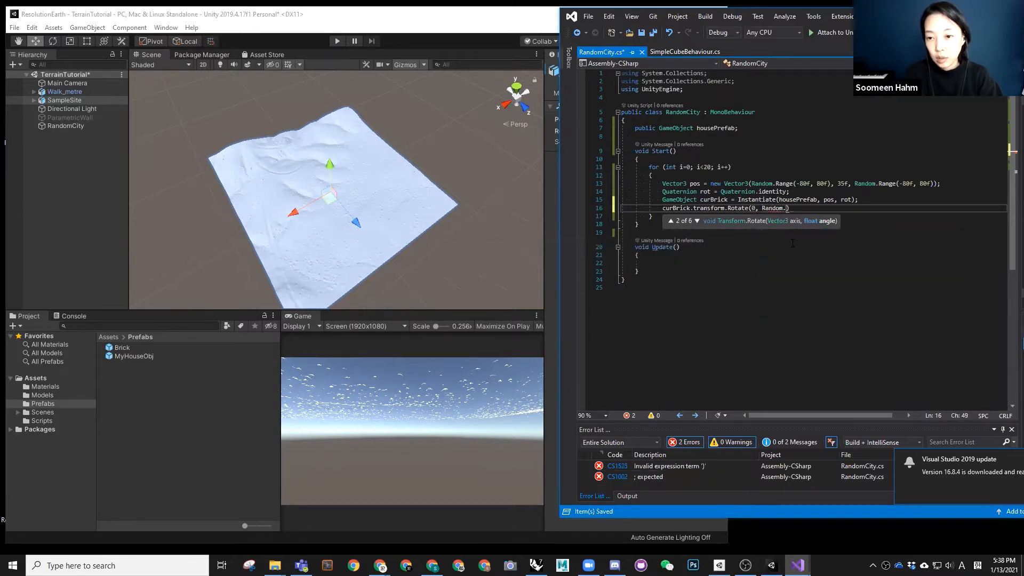
type("Range")
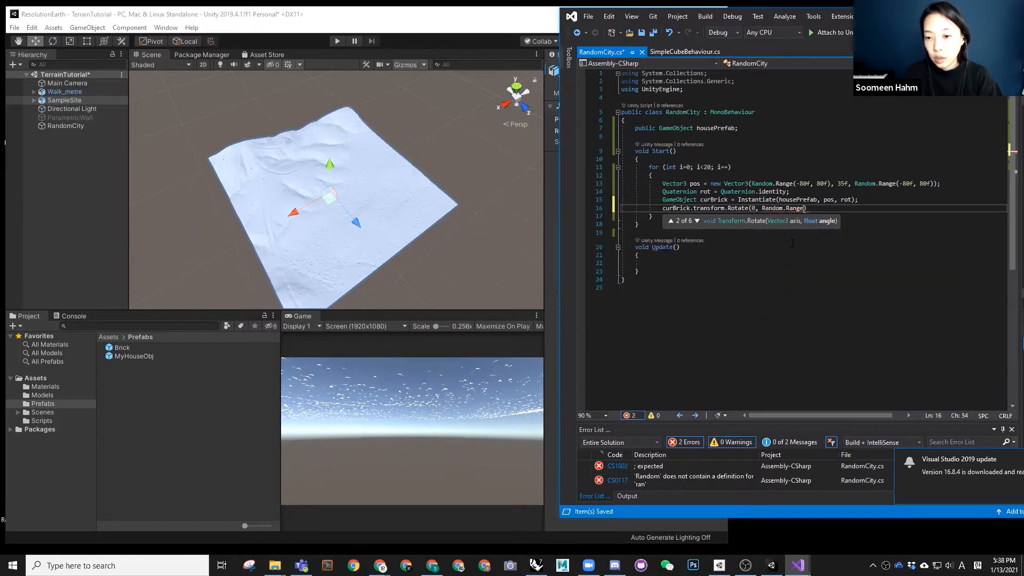
type("()")
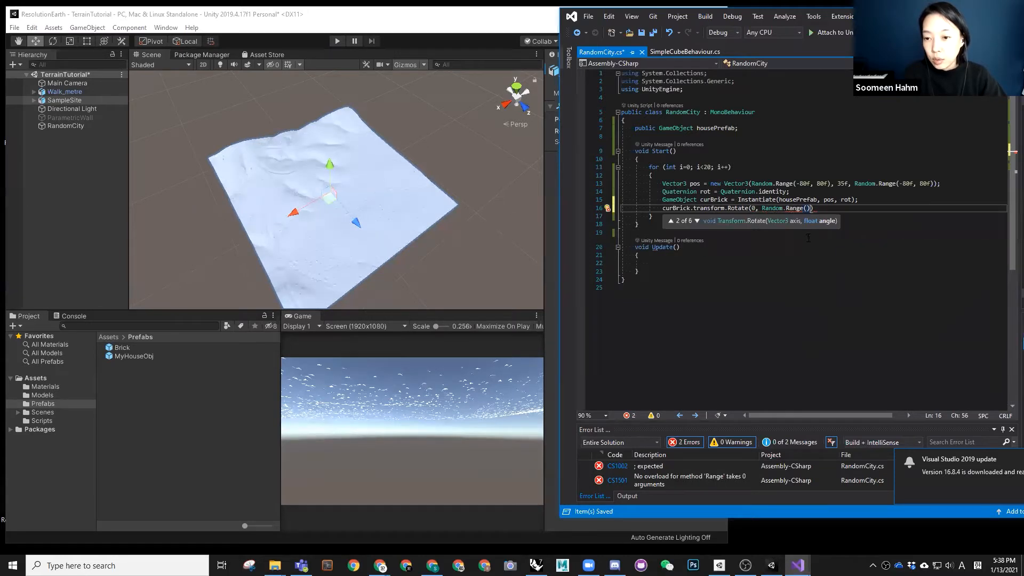
key("Left")
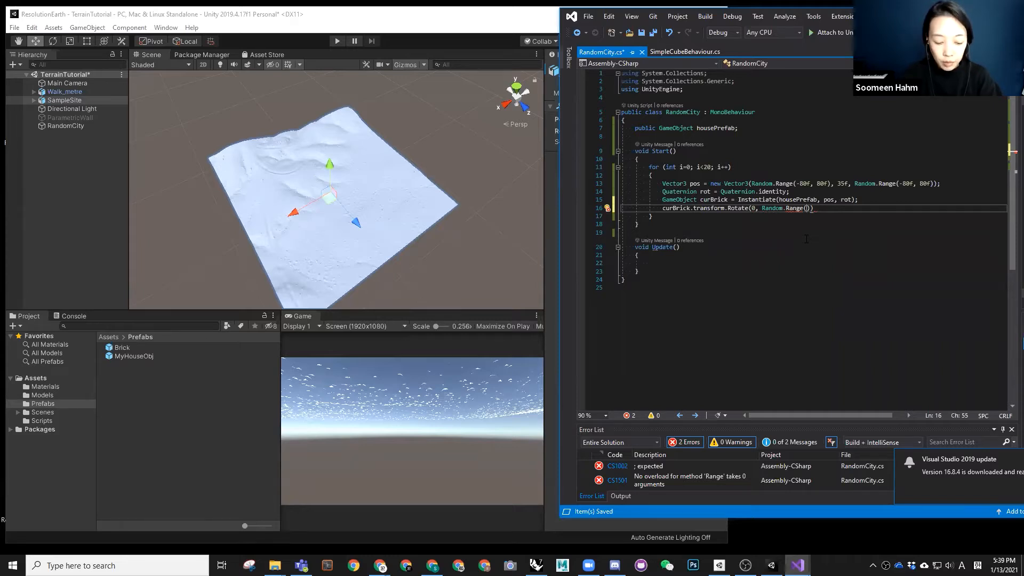
Set the limits of the Rotate call's Random.Range to -3.14f and 3.14
type("-3.14")
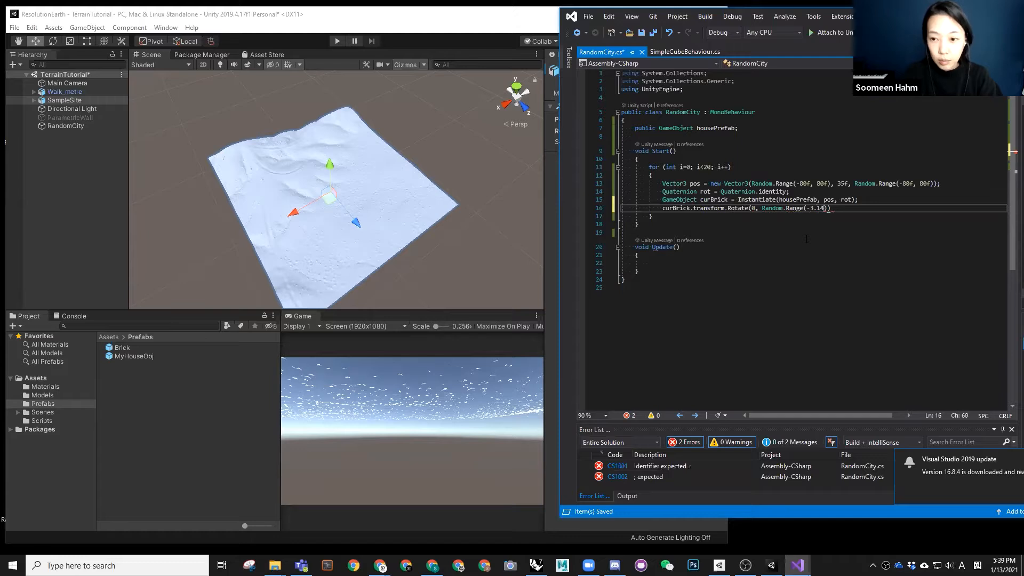
type("f, 3")
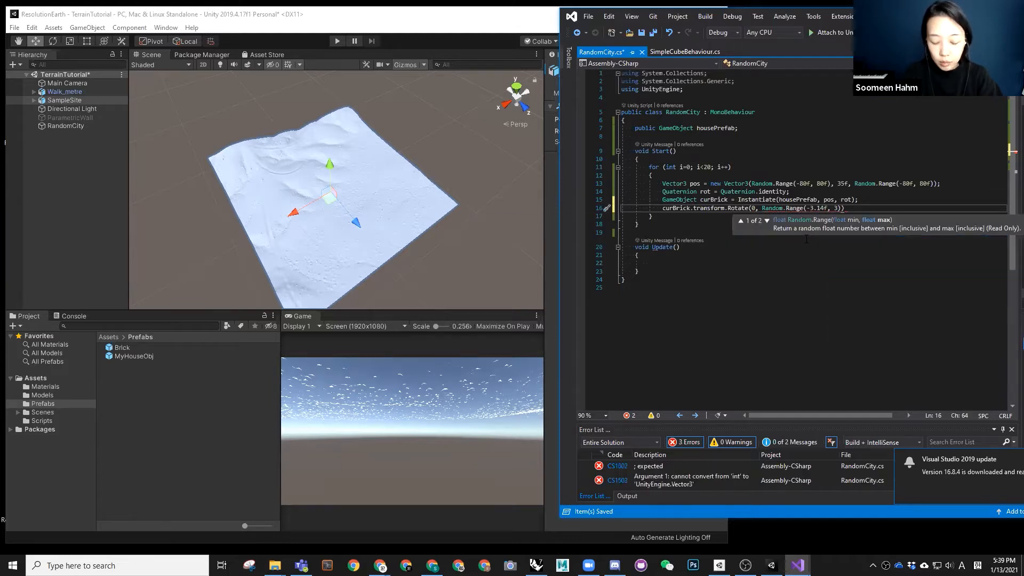
type(".14")
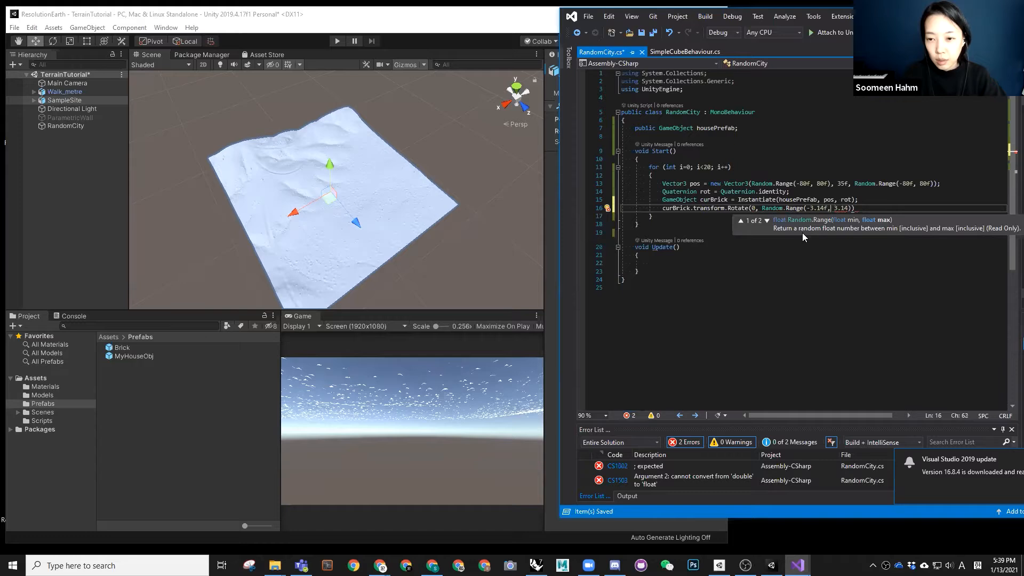
key("Left")
key("Left")
key("Left")
key("Left")
key("Left")
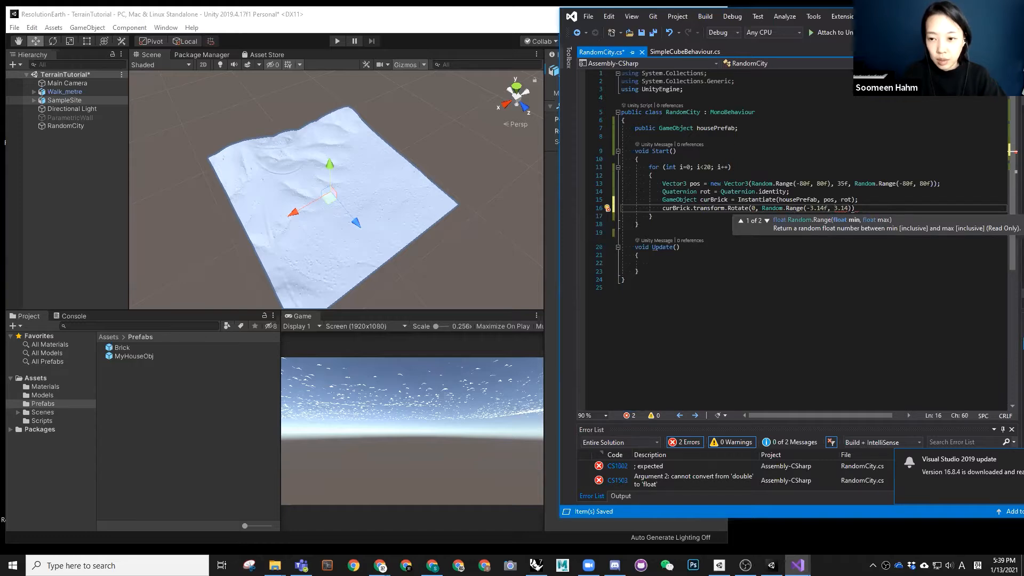
Complete the Rotate statement with a third argument 0f, float suffixes on 0 and 3.14, and a semicolon, and save the script
left_click(852, 209)
type(", 0f")
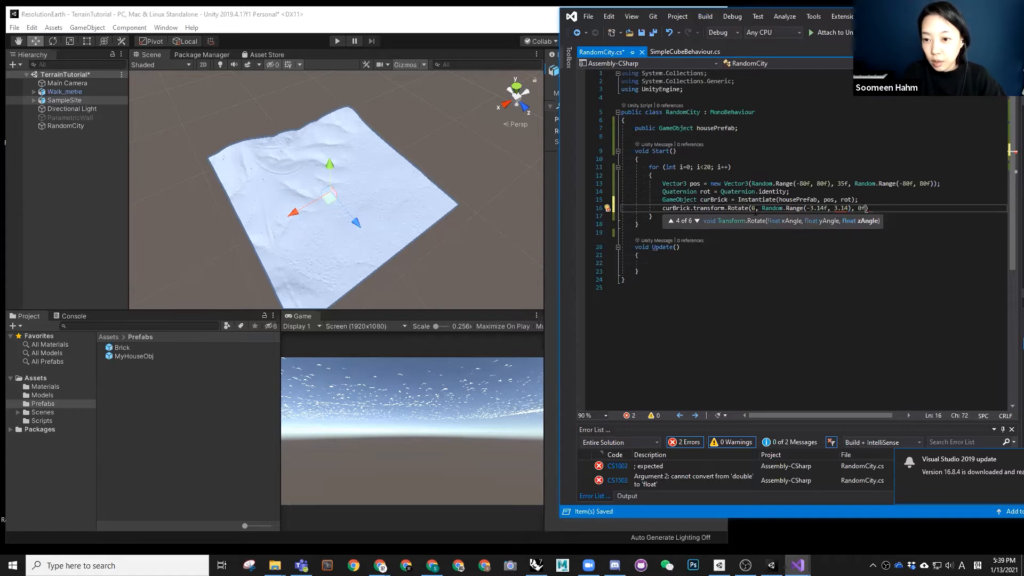
left_click(755, 208)
type("f")
left_click(888, 209)
type(";")
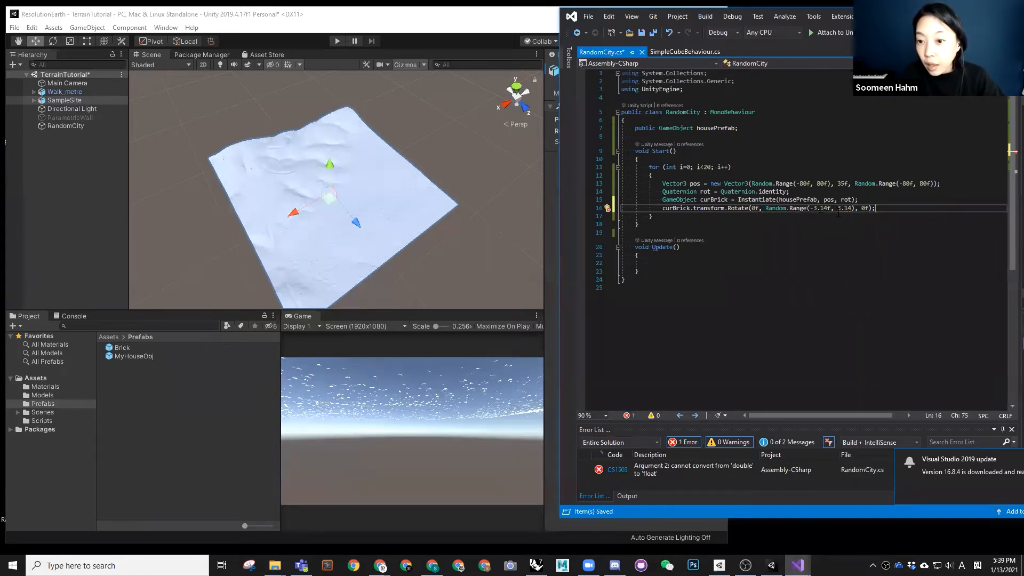
left_click(854, 209)
type("f")
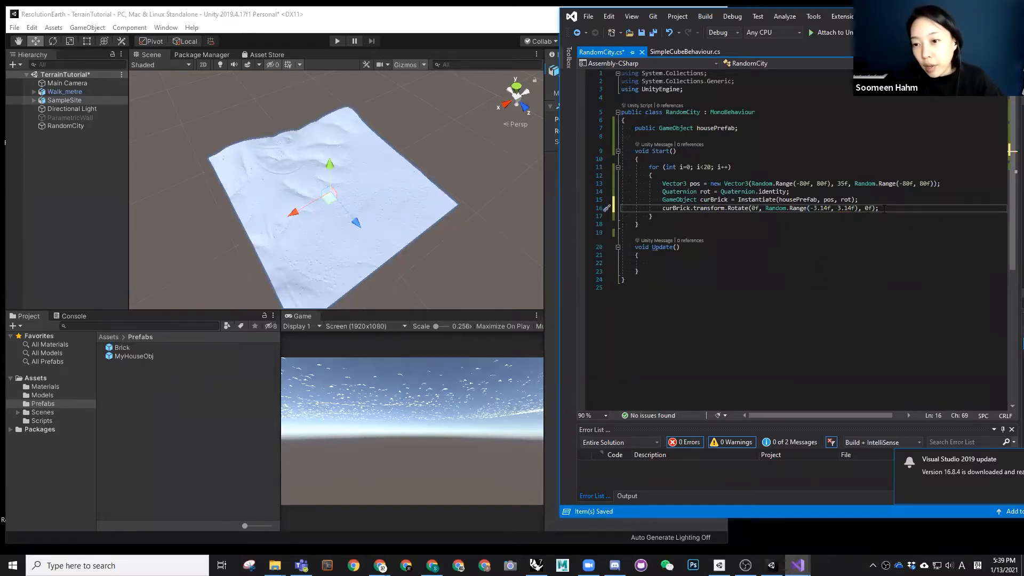
key("ctrl+s")
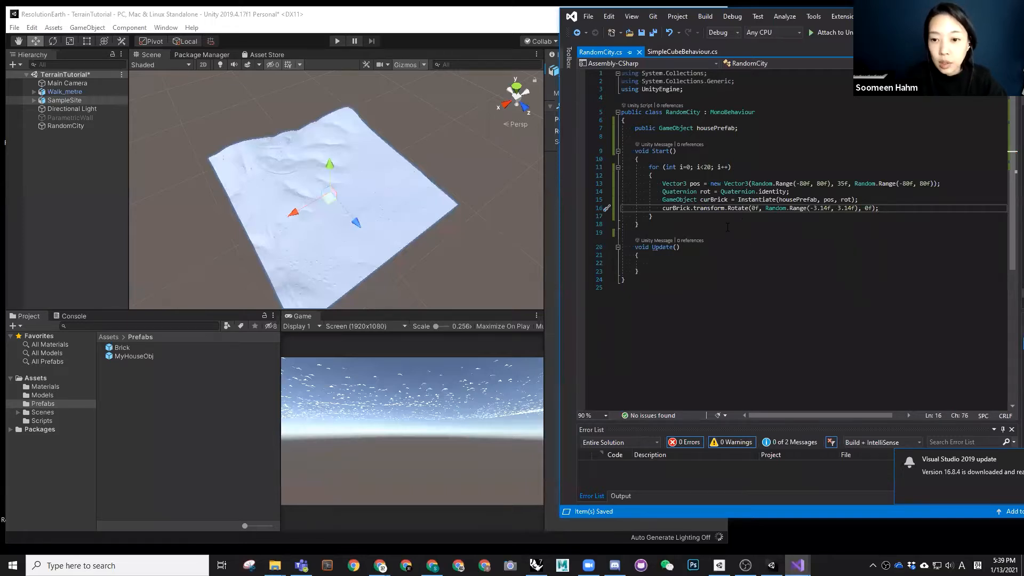
Test-run the scene in Unity, compare the houses' rotation with the loop code, view them from a lower angle, and stop the run
left_click(337, 43)
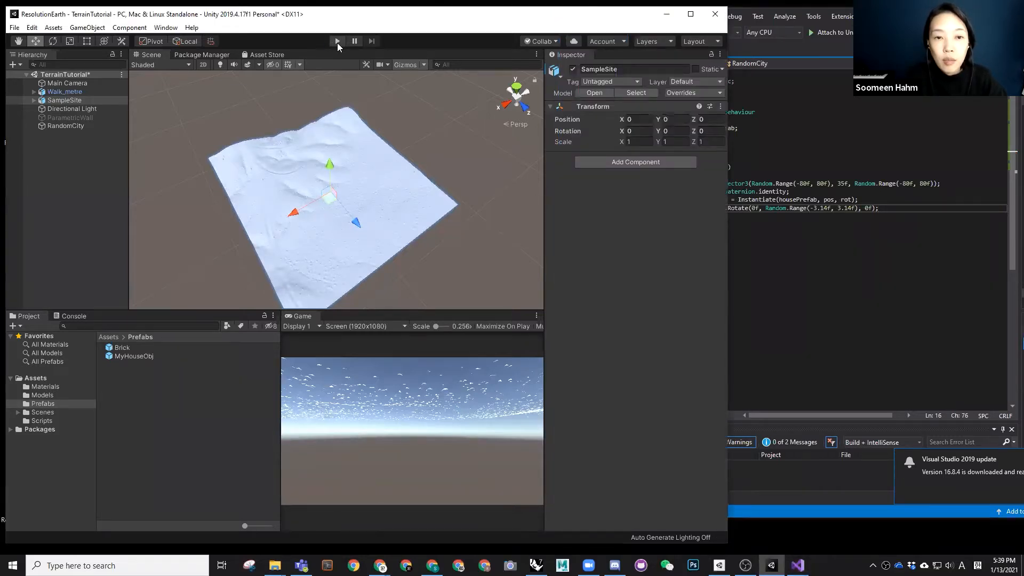
left_click(337, 43)
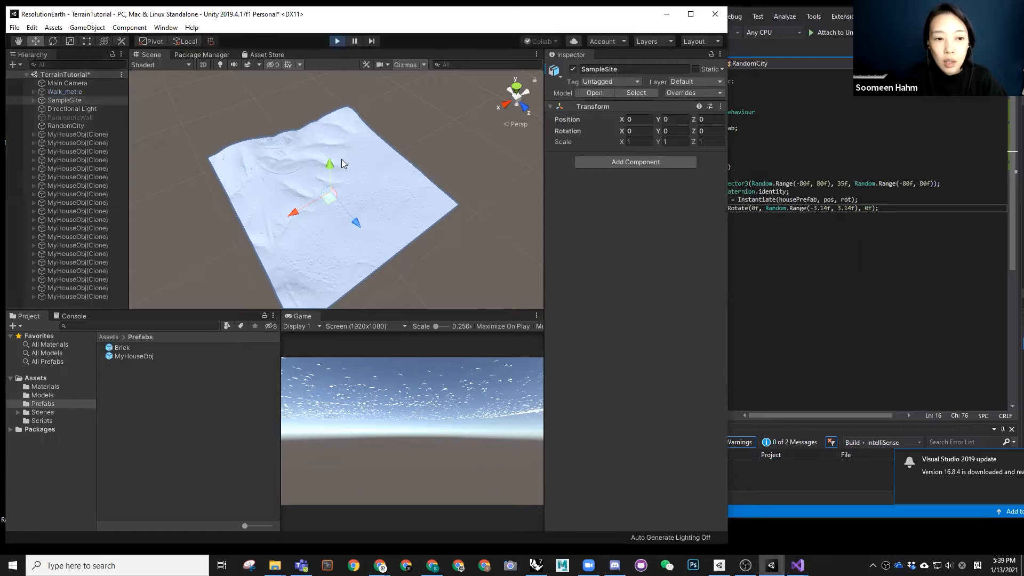
left_click(792, 201)
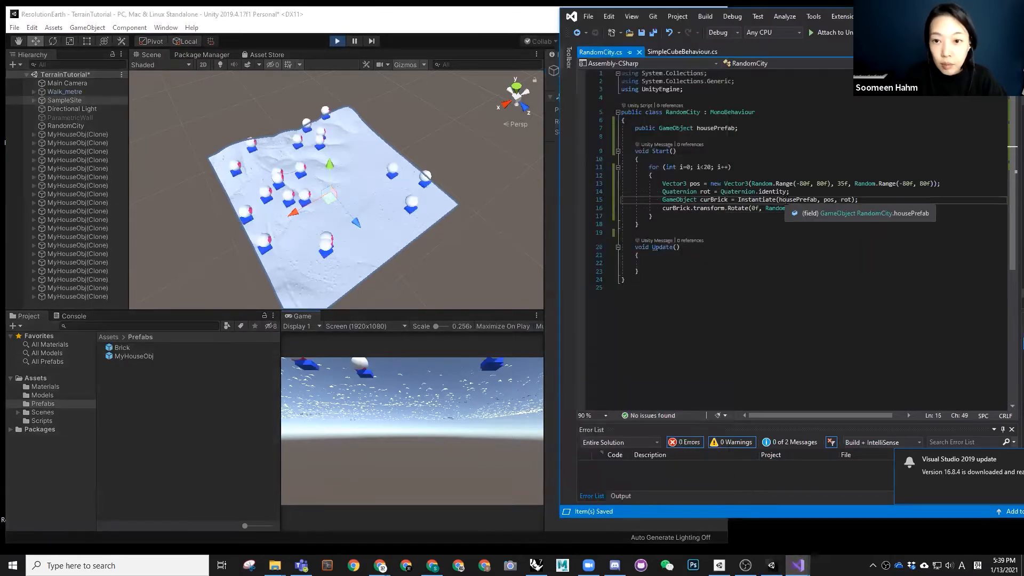
left_click(773, 224)
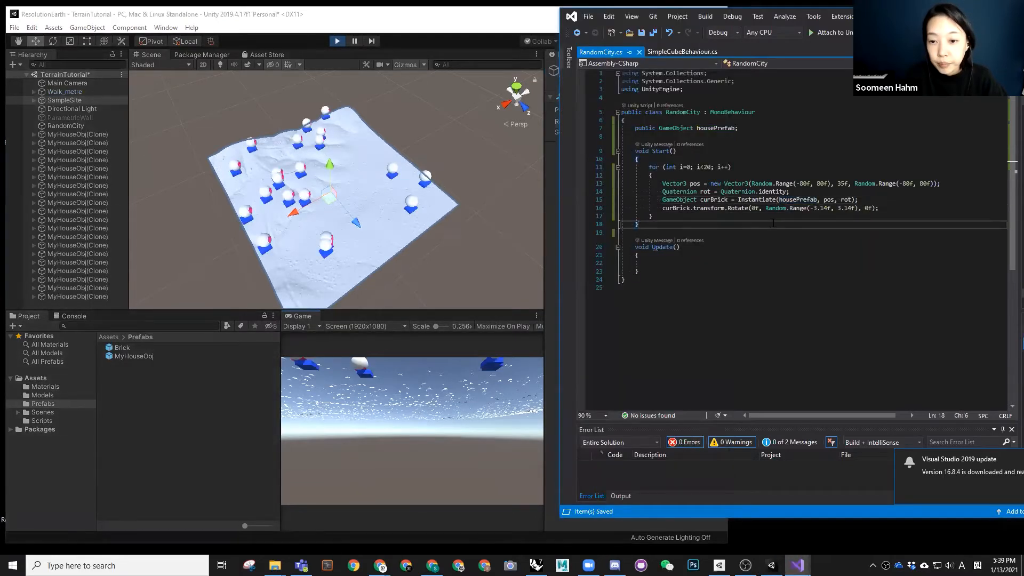
left_click_drag(332, 193, 332, 146, "alt")
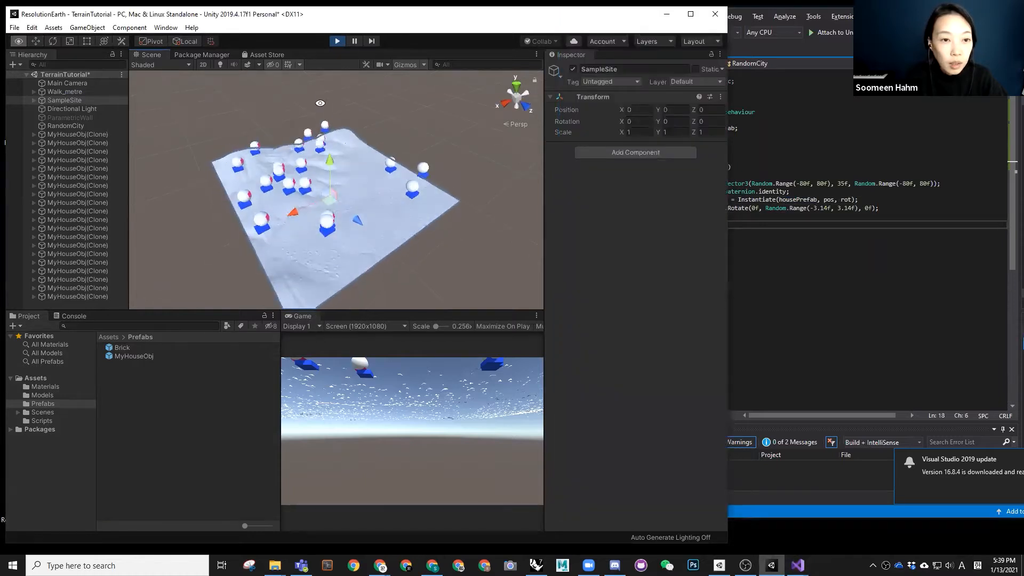
left_click(337, 42)
Run the scene once more, orbit around the terrain to check the houses' random placement, and stop the run
left_click(334, 44)
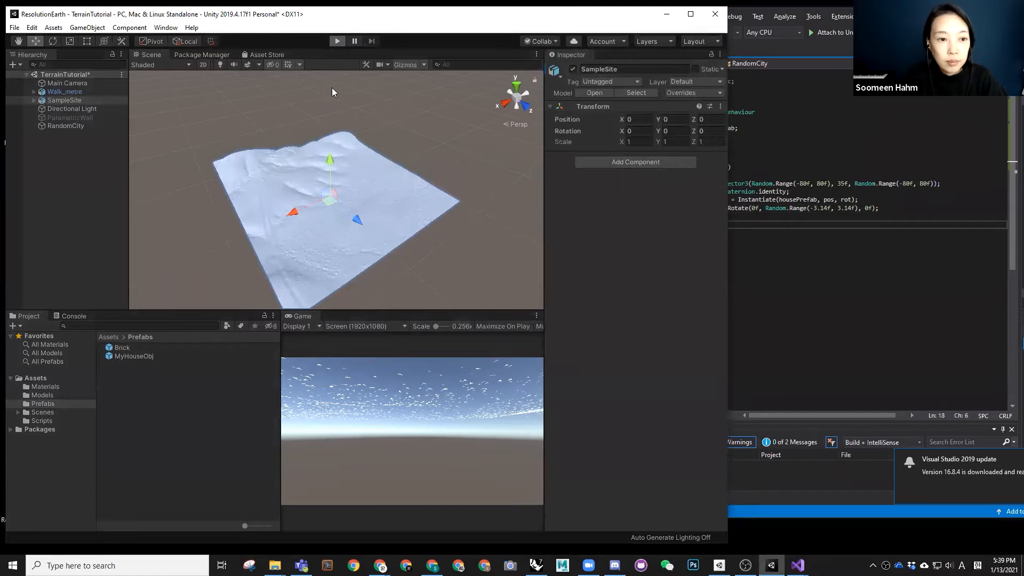
mouse_move(361, 153)
left_mouse_down("alt")
mouse_move(368, 166)
mouse_move(352, 159)
left_mouse_up("alt")
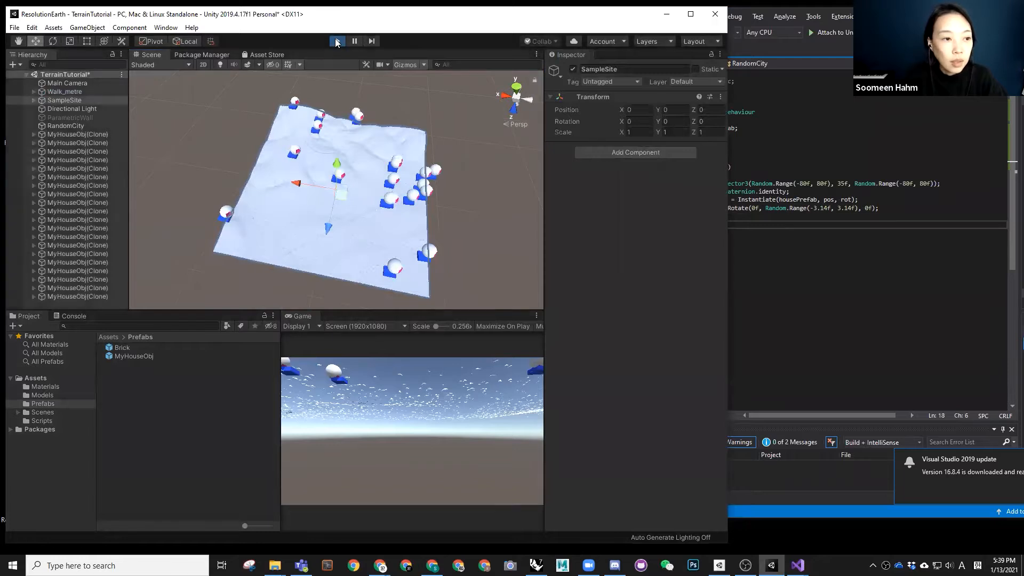
left_click(337, 41)
Check the MyHouseObj prefab's transform, run the scene, and compare the Y rotation of several MyHouseObj clones
left_click(130, 357)
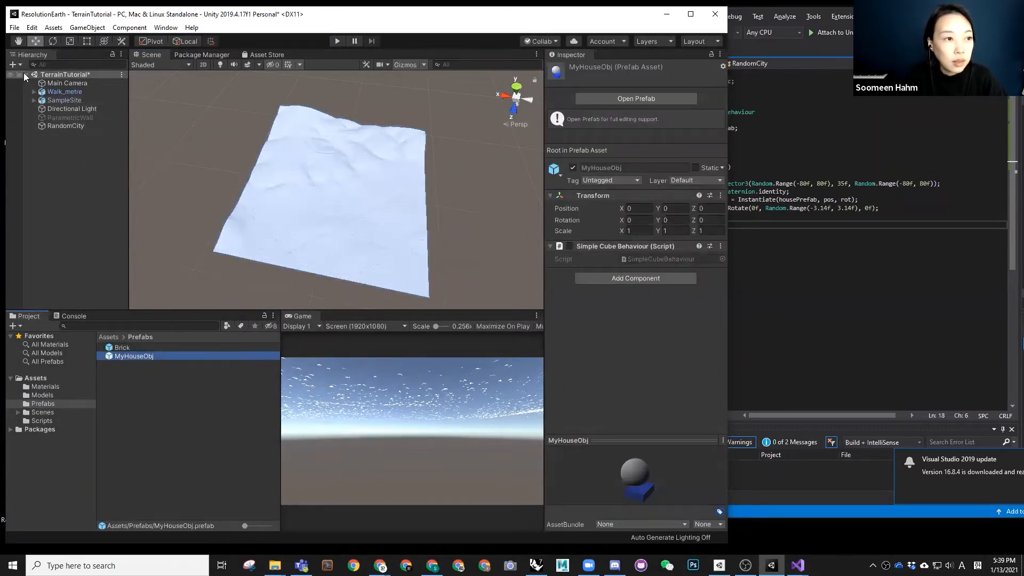
left_click(337, 40)
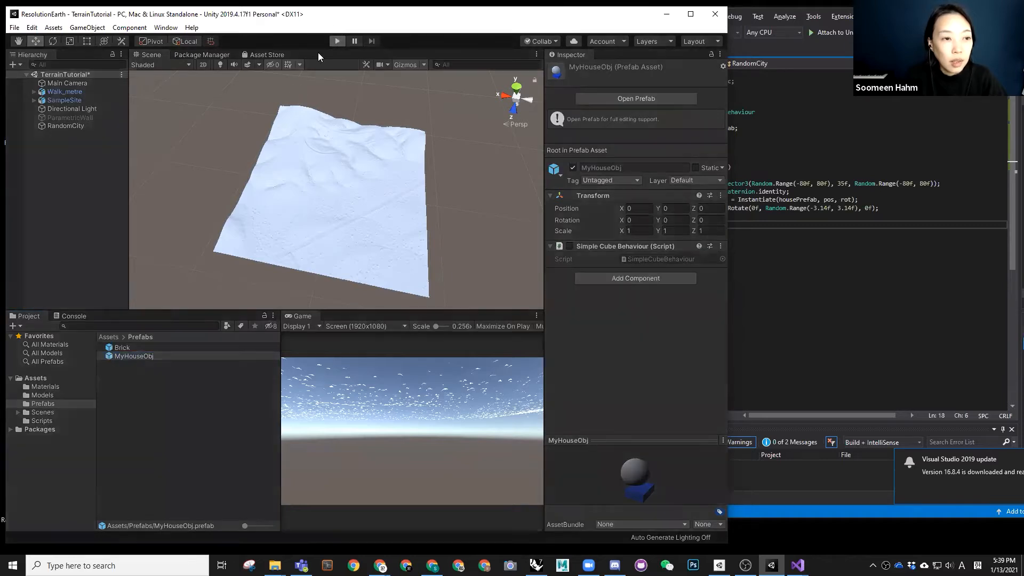
left_click(66, 143)
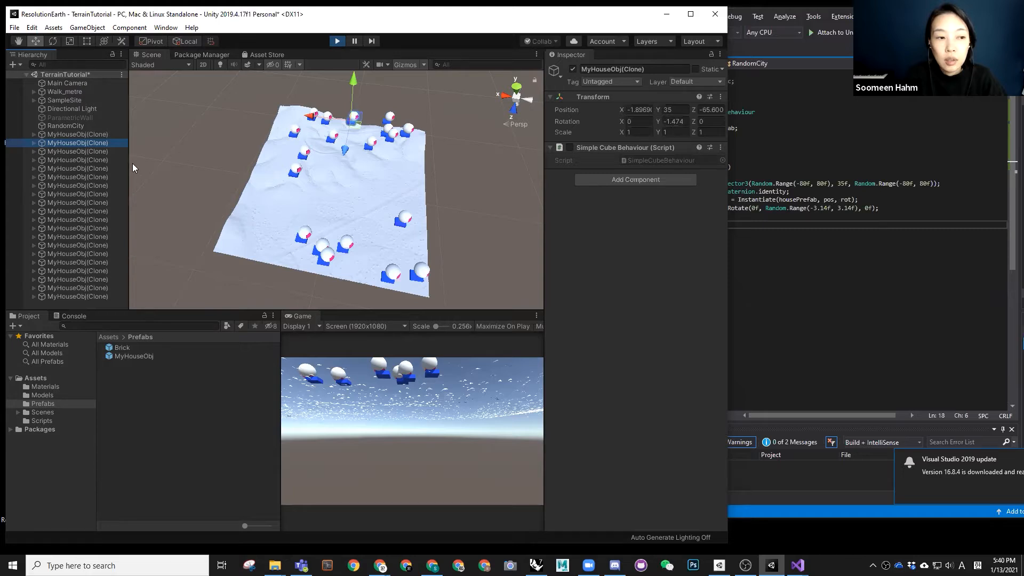
left_click(74, 159)
left_click(75, 193)
left_click(82, 168)
left_click(83, 212)
left_click(85, 228)
left_click(102, 185)
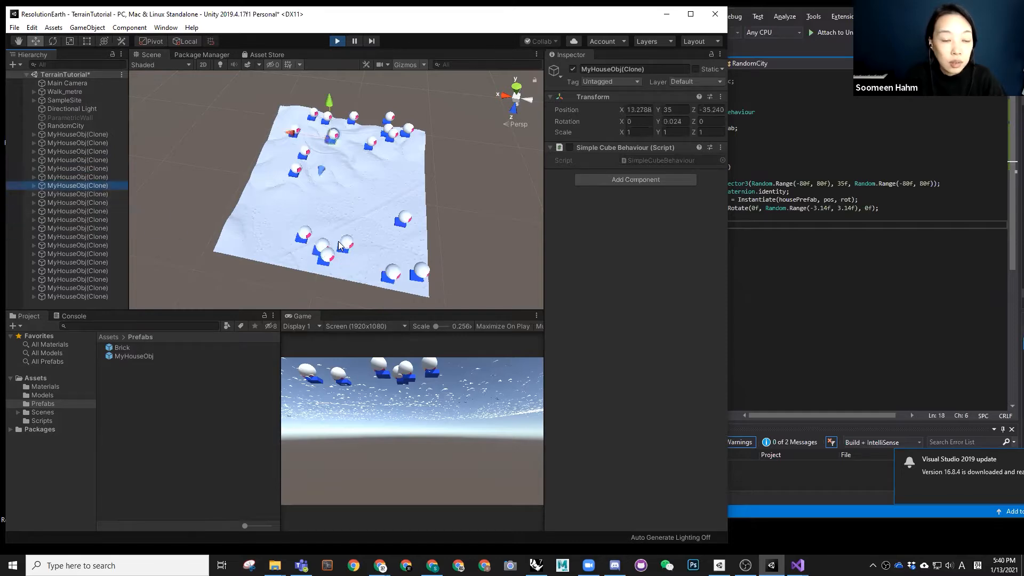
Examine the houses up close, check the rotation of more clones, view the terrain from above, and stop the run
scroll(331, 164, "up", 6)
mouse_move(308, 235)
left_mouse_down("alt")
mouse_move(251, 130)
mouse_move(341, 216)
mouse_move(357, 164)
mouse_move(371, 191)
left_mouse_up("alt")
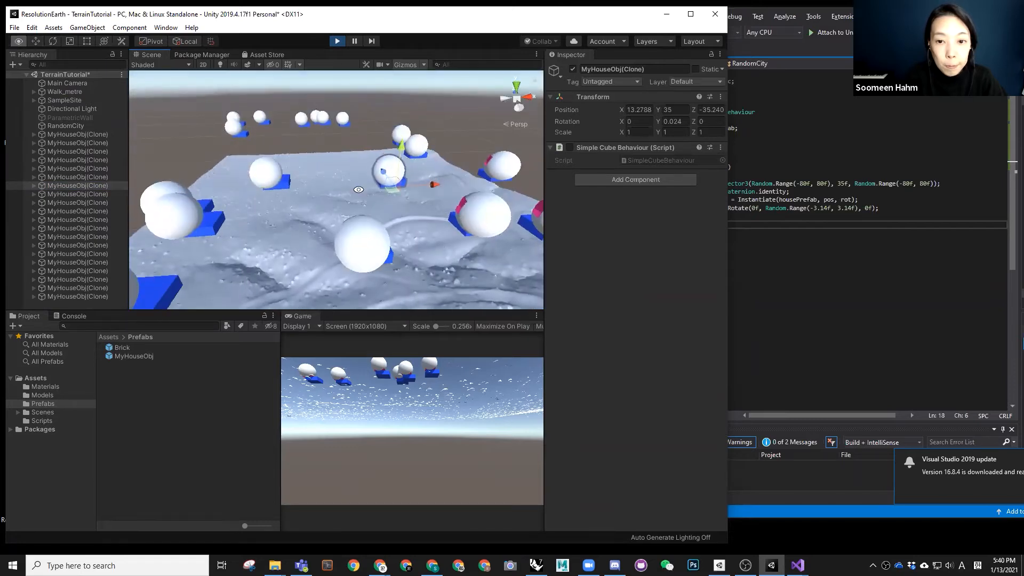
left_click(77, 177)
left_click(74, 220)
left_click(77, 169)
left_click(79, 236)
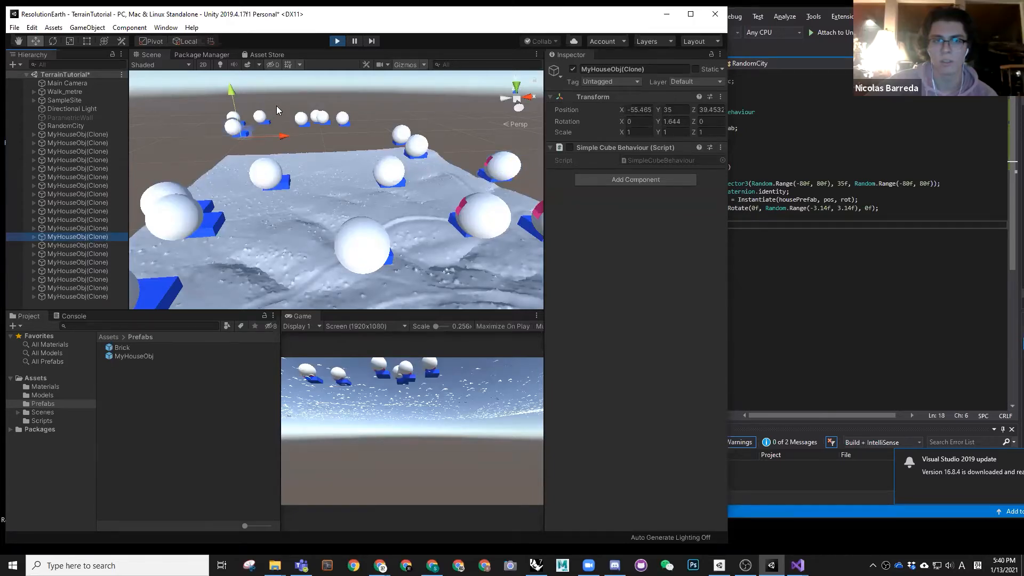
left_click(79, 185)
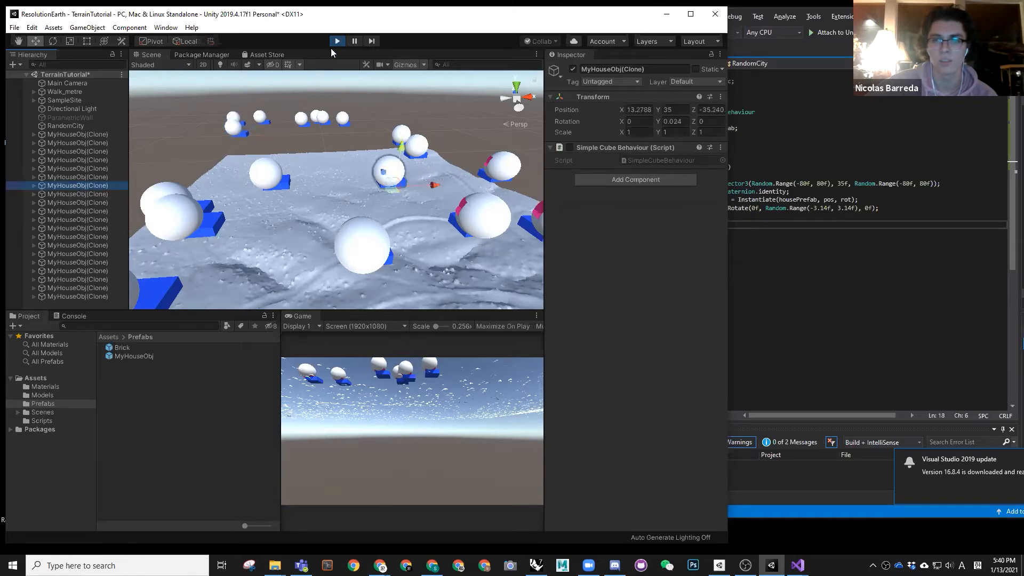
left_click_drag(330, 111, 359, 135, "alt")
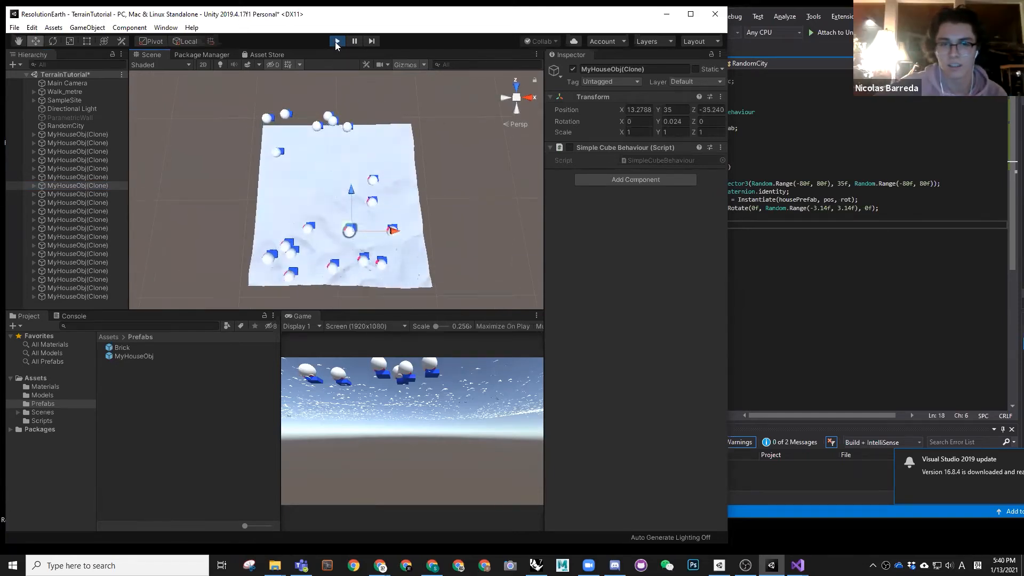
left_click(336, 41)
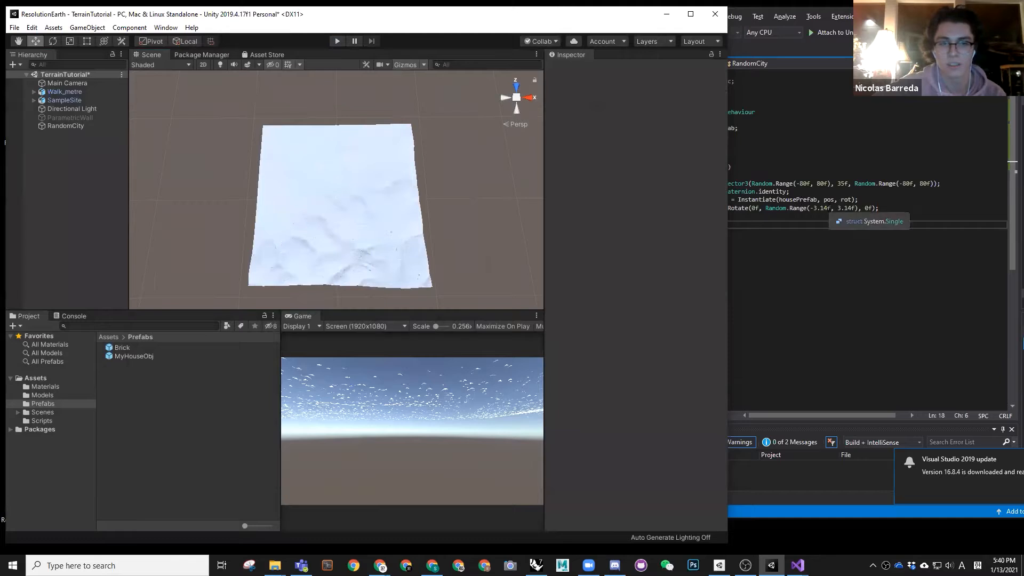
Set the limits of the Rotate call's Random.Range to -180f and 180f in RandomCity.cs
left_click_drag(828, 208, 817, 208)
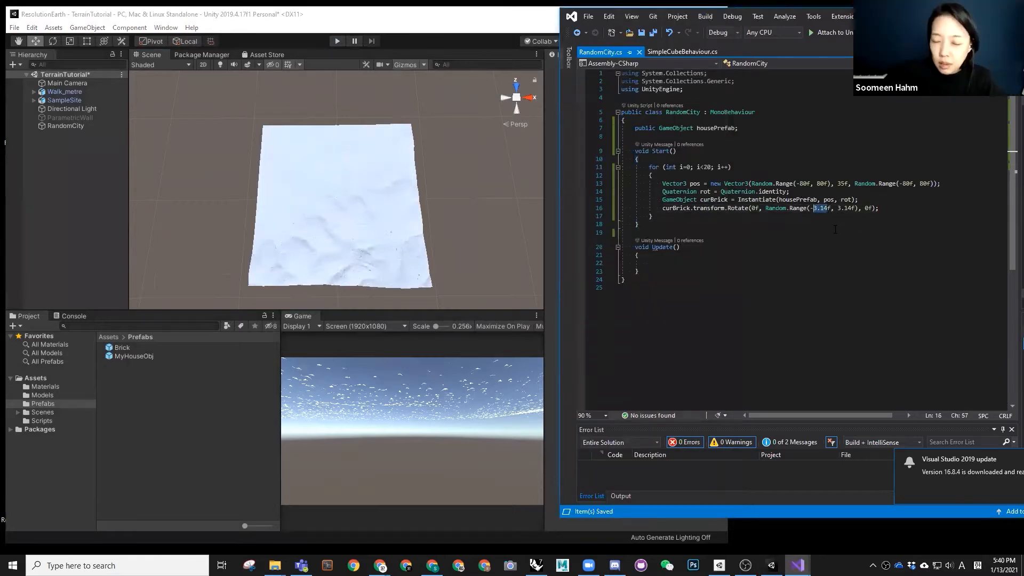
type("180")
left_click(844, 208)
key("Delete")
key("BackSpace")
key("BackSpace")
key("BackSpace")
type("180")
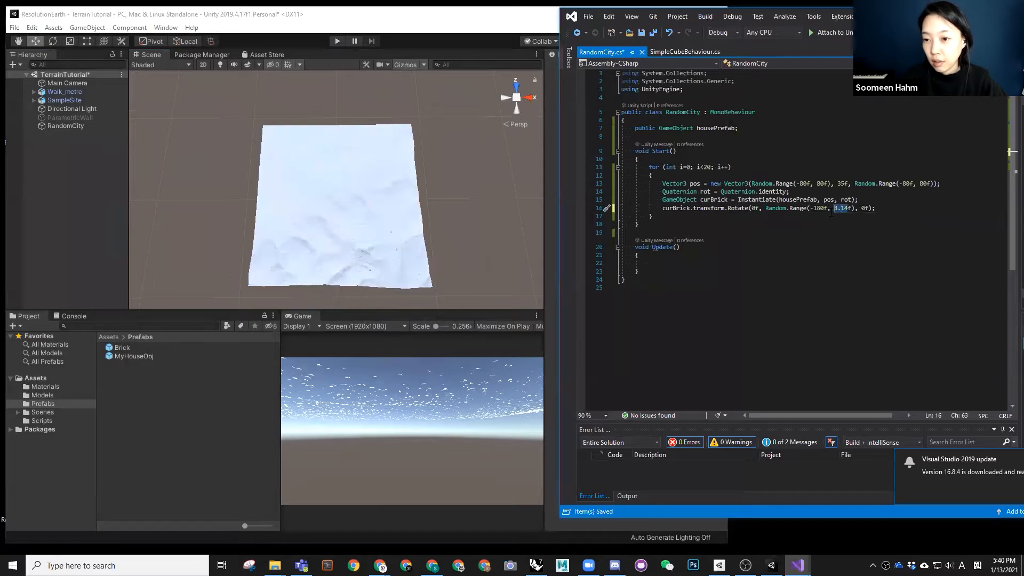
Test-run the scene in Unity, examine the houses' orientations from above at close range, and stop the run
left_click(333, 40)
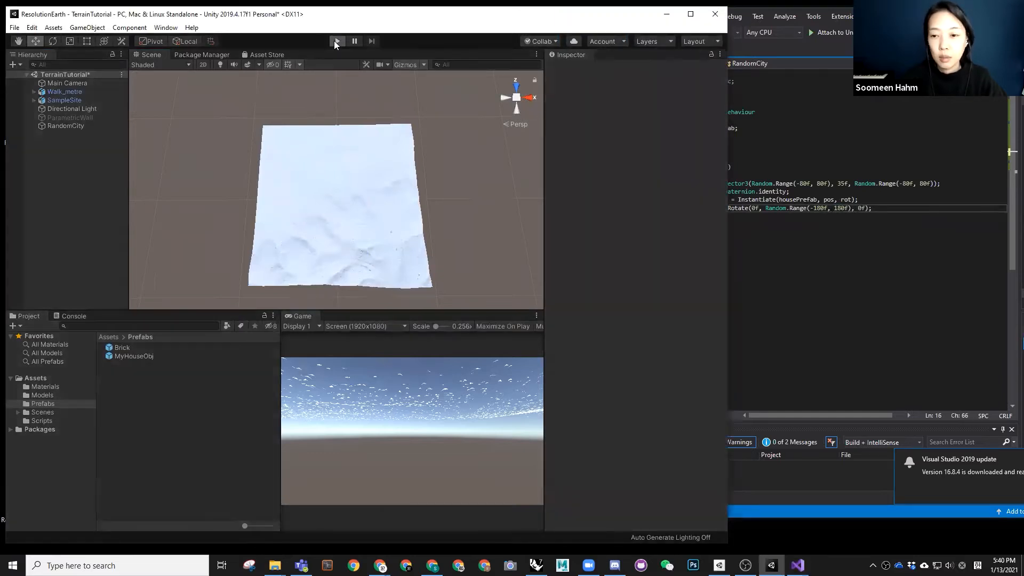
left_click(336, 41)
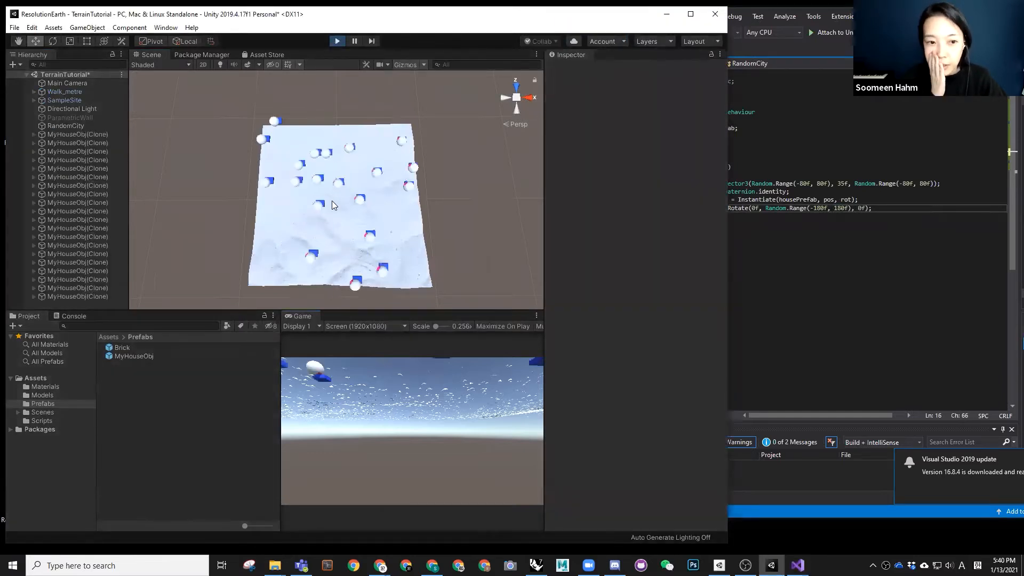
scroll(333, 204, "up", 2)
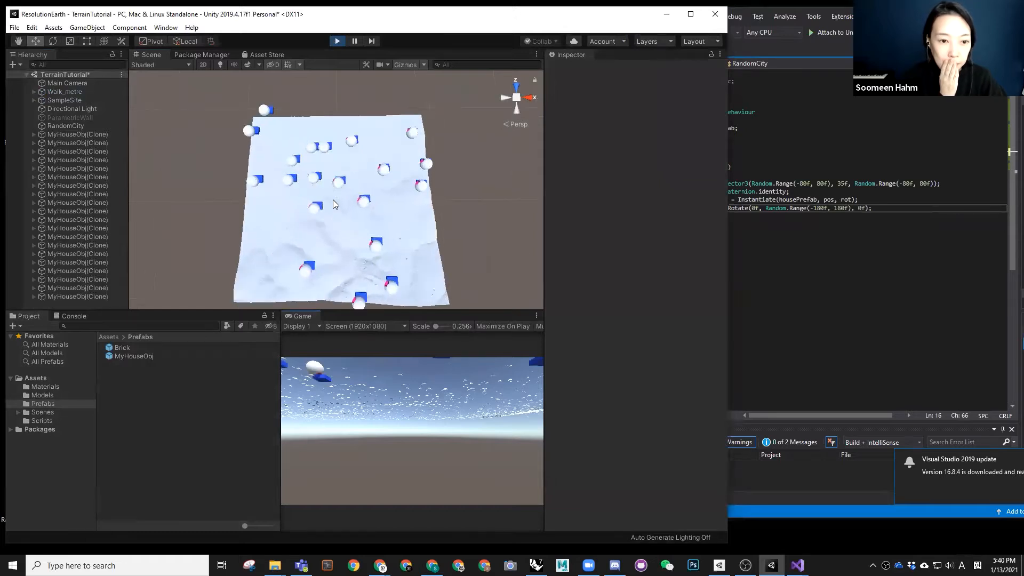
left_click_drag(336, 199, 287, 210, "alt")
left_click_drag(356, 210, 361, 184, "alt")
scroll(361, 186, "up", 6)
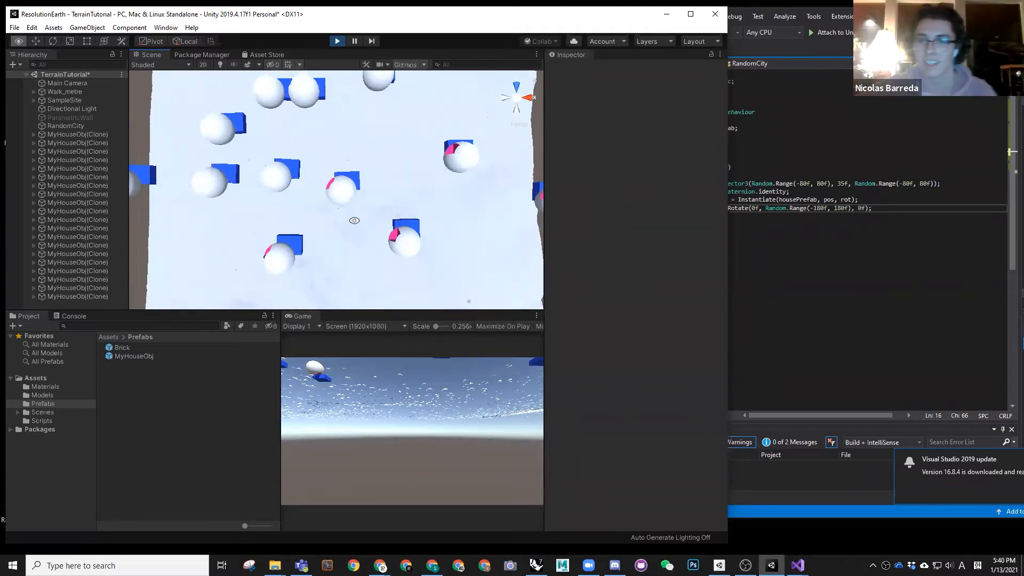
left_click(754, 200)
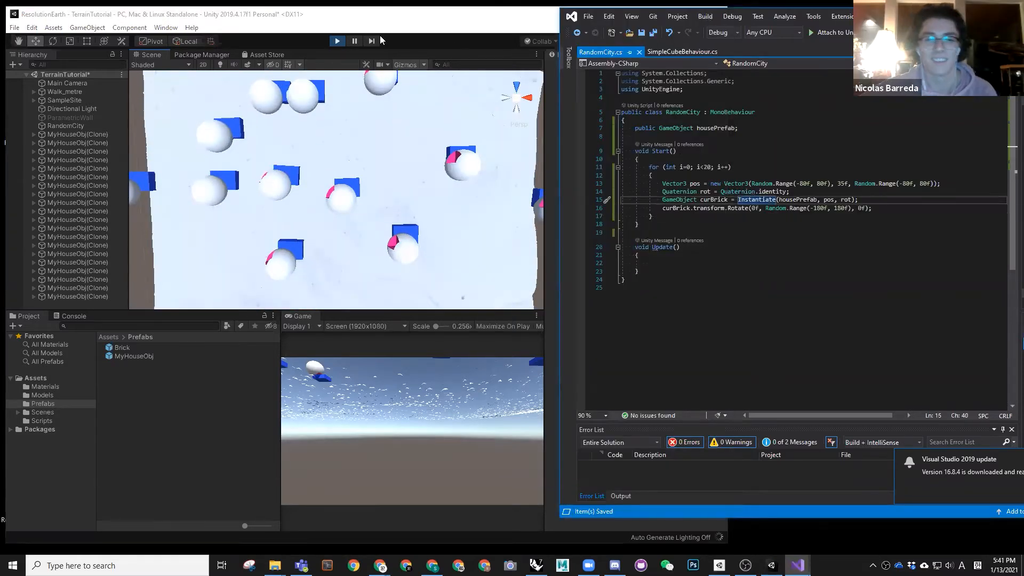
left_click(336, 41)
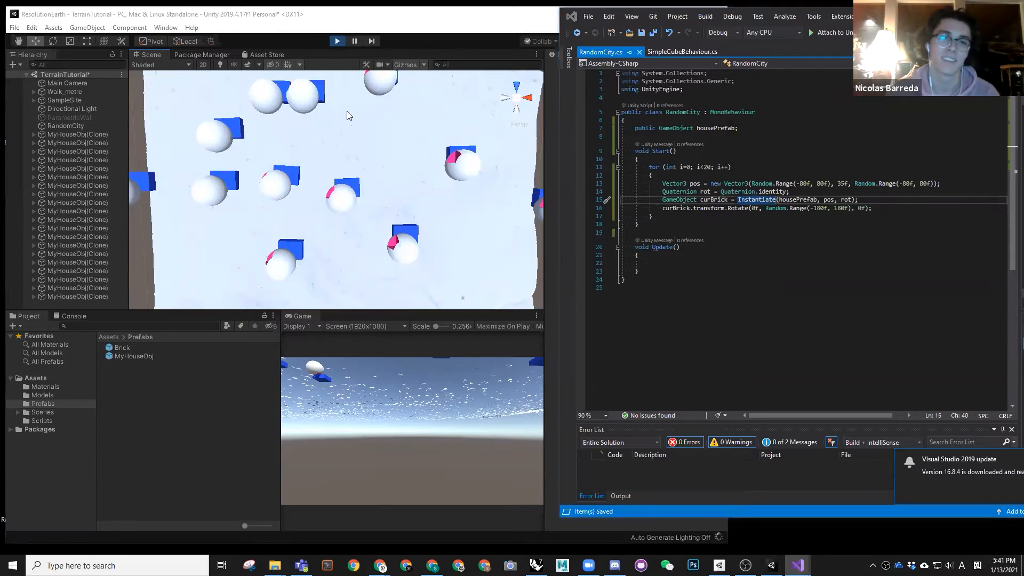
Run the scene again, view the whole terrain from an oblique angle to check the house rotations, and stop the run
left_click(335, 42)
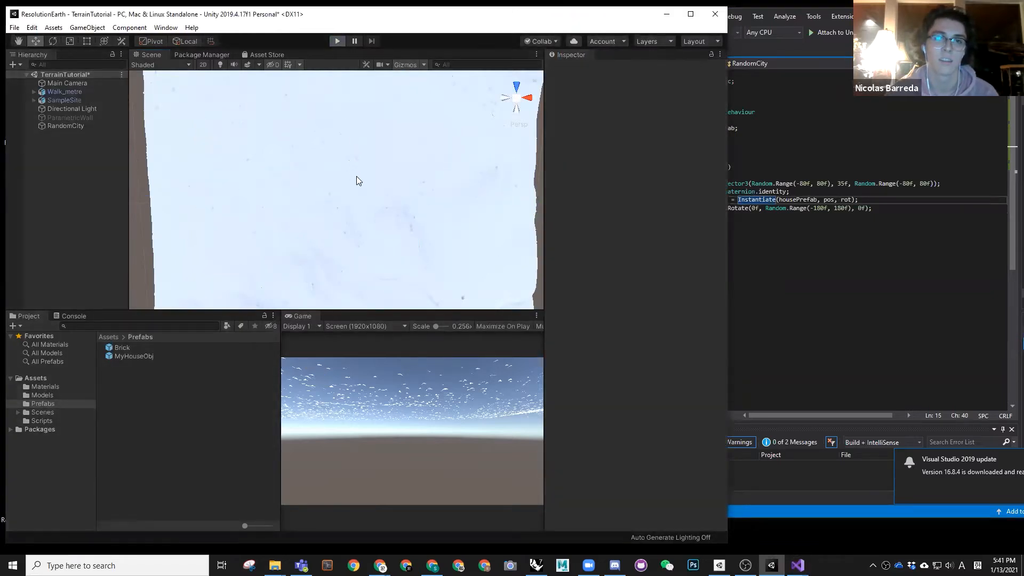
scroll(342, 164, "down", 5)
left_click_drag(343, 162, 329, 177, "alt")
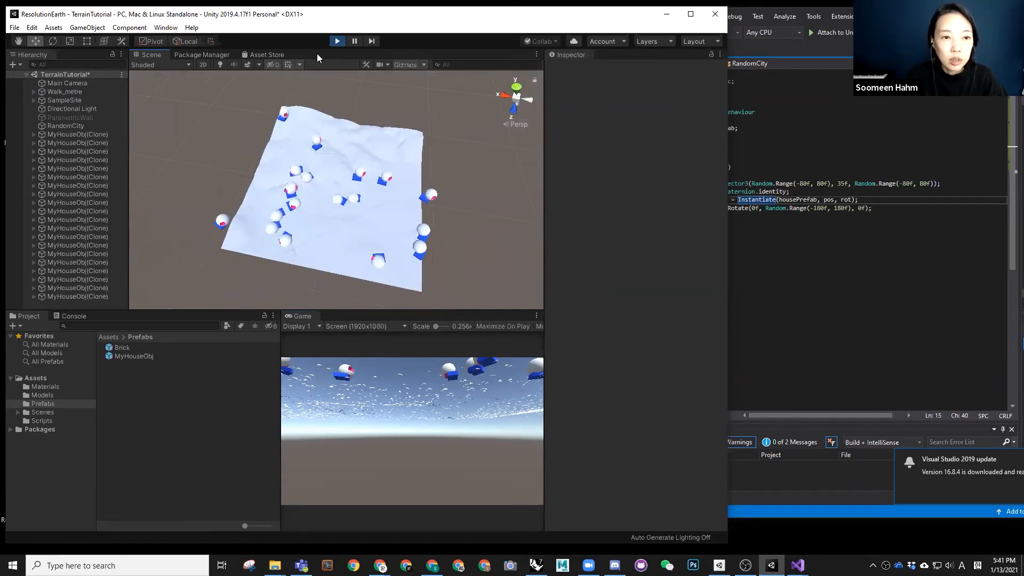
left_click(336, 42)
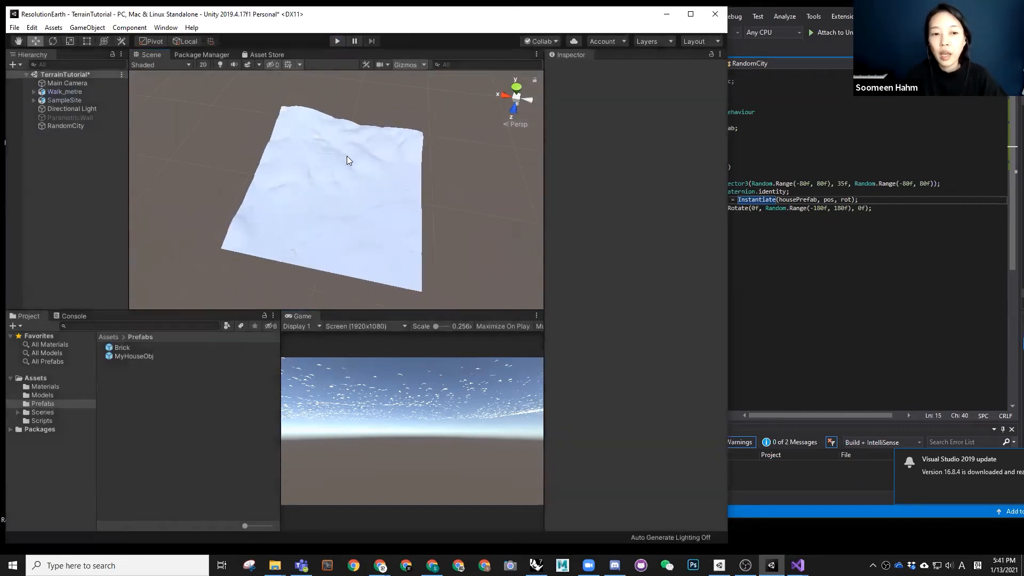
Copy the entire NearestPointonMesh method from DLAScript_growOnMesh.cs in the other Visual Studio window
left_click(885, 206)
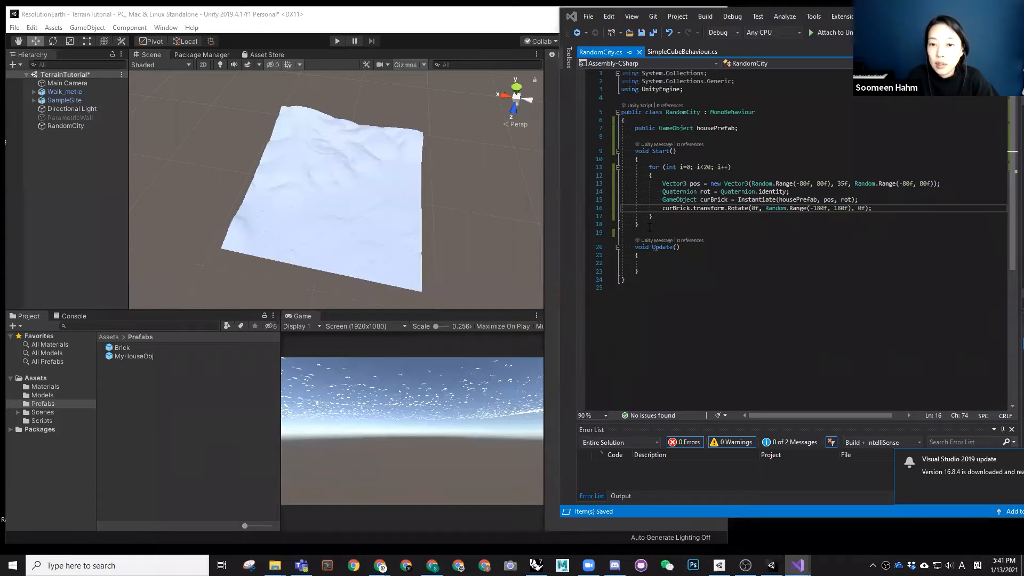
left_click(651, 263)
left_click(655, 272)
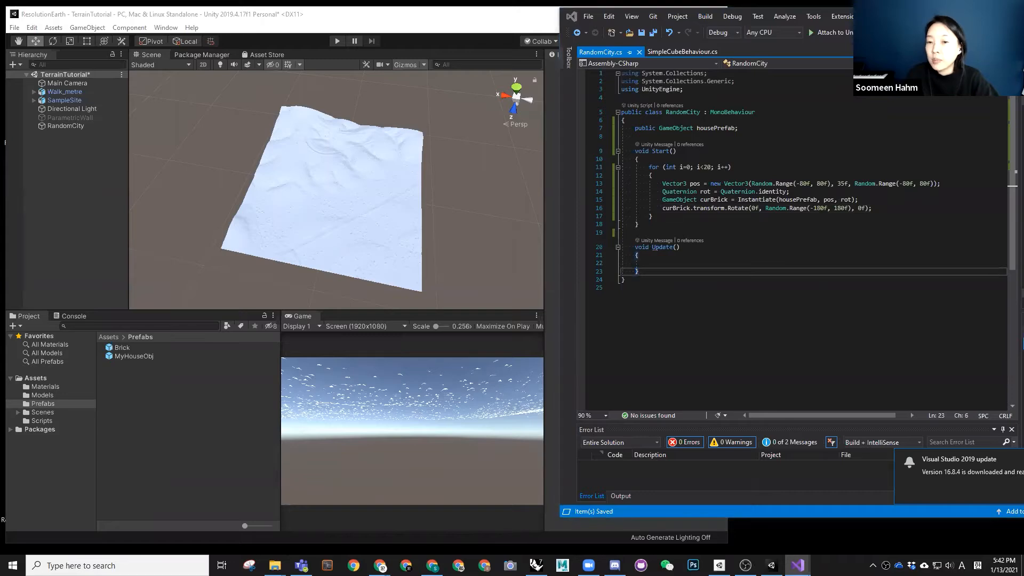
key("alt+Tab")
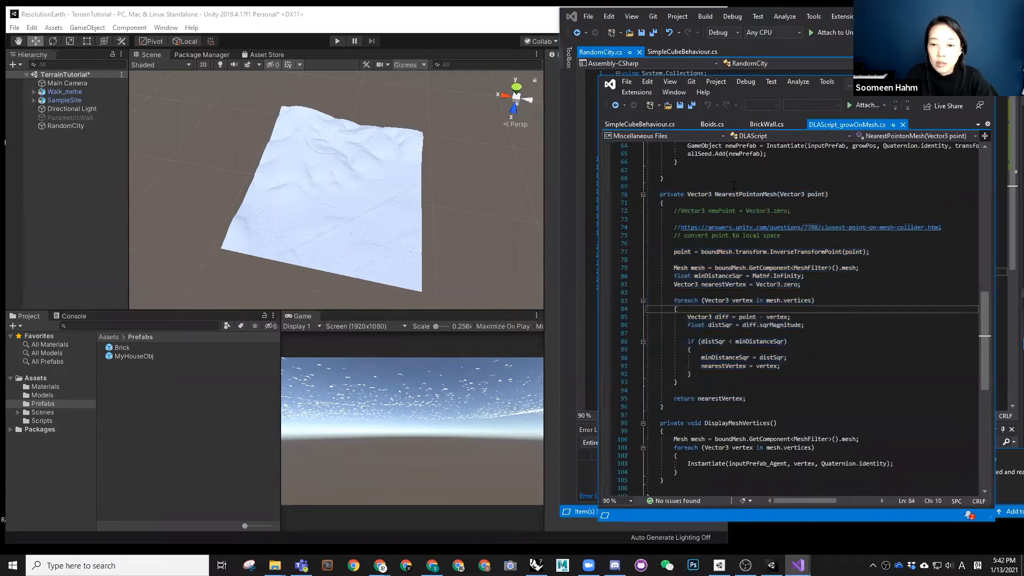
left_click_drag(715, 194, 776, 194)
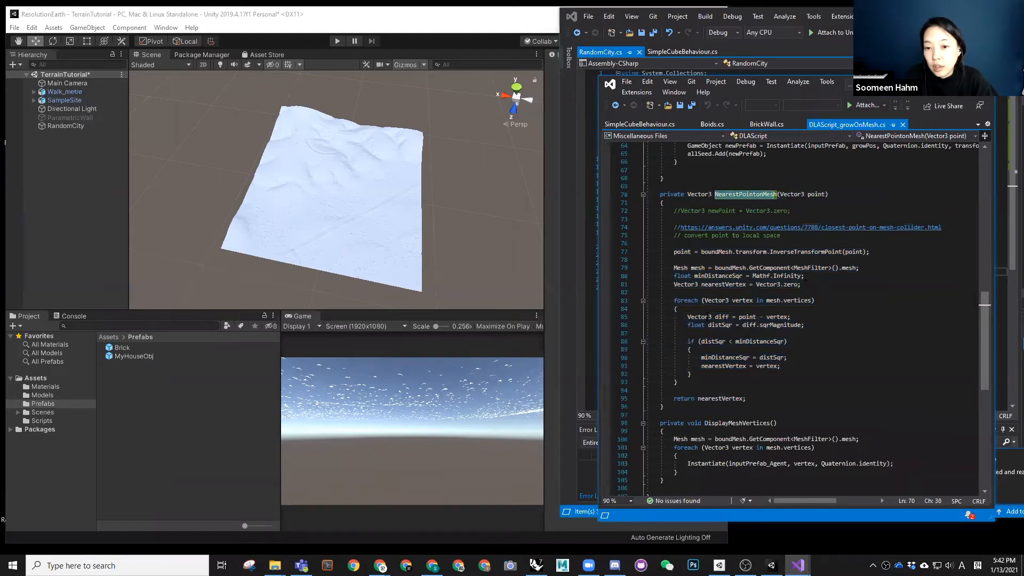
left_click_drag(671, 405, 649, 201)
key("ctrl+c")
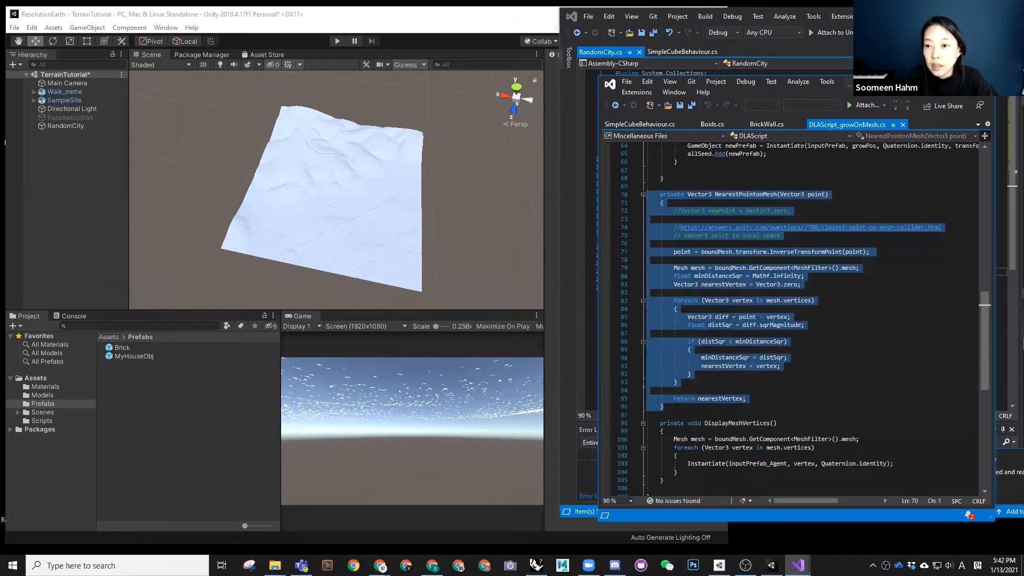
Paste the copied NearestPointonMesh method below the Update method in RandomCity.cs, separated by a blank line
key("alt+Tab")
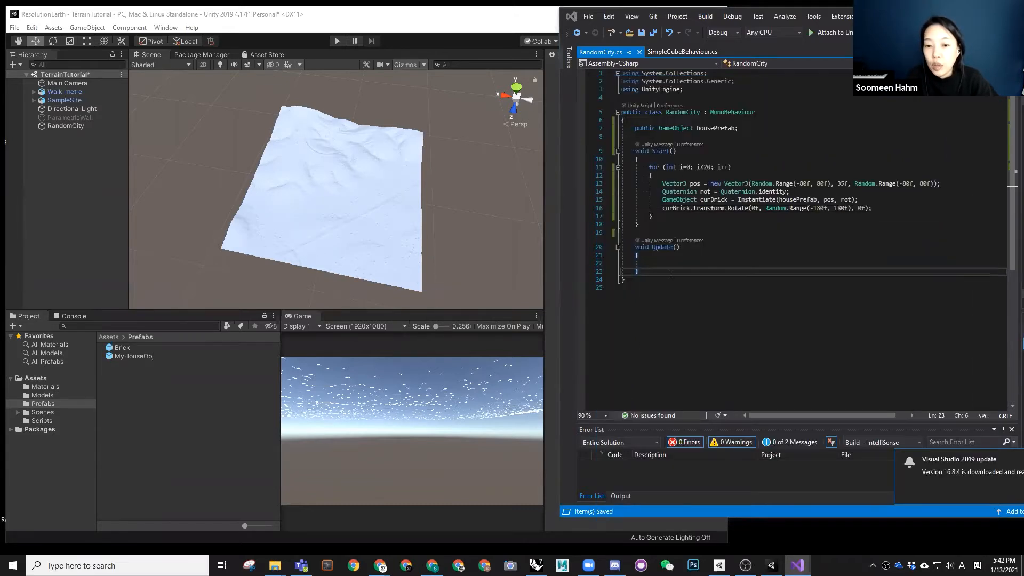
key("Return")
key("Return")
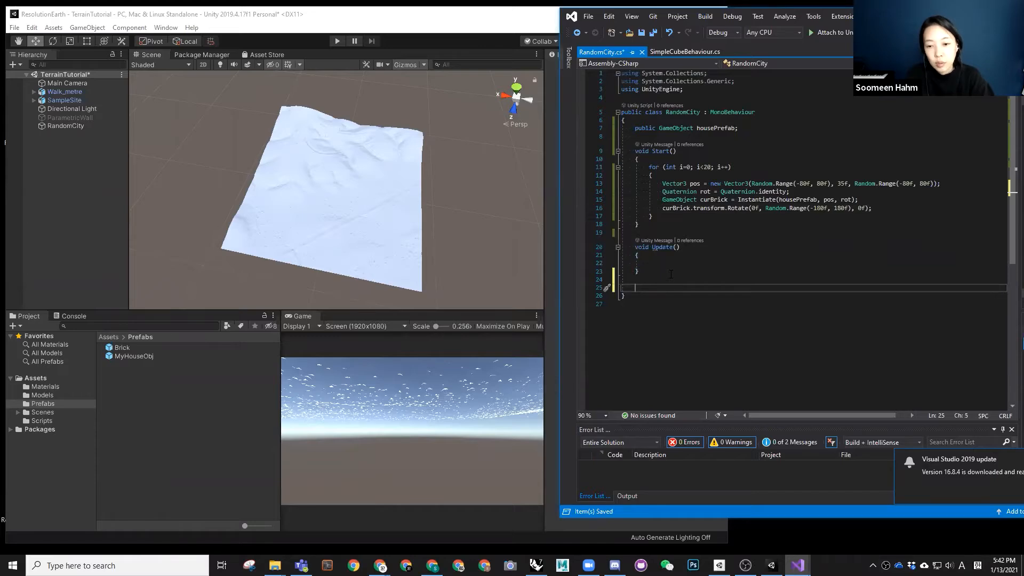
key("ctrl+v")
scroll(687, 265, "down", 4)
scroll(687, 265, "up", 4)
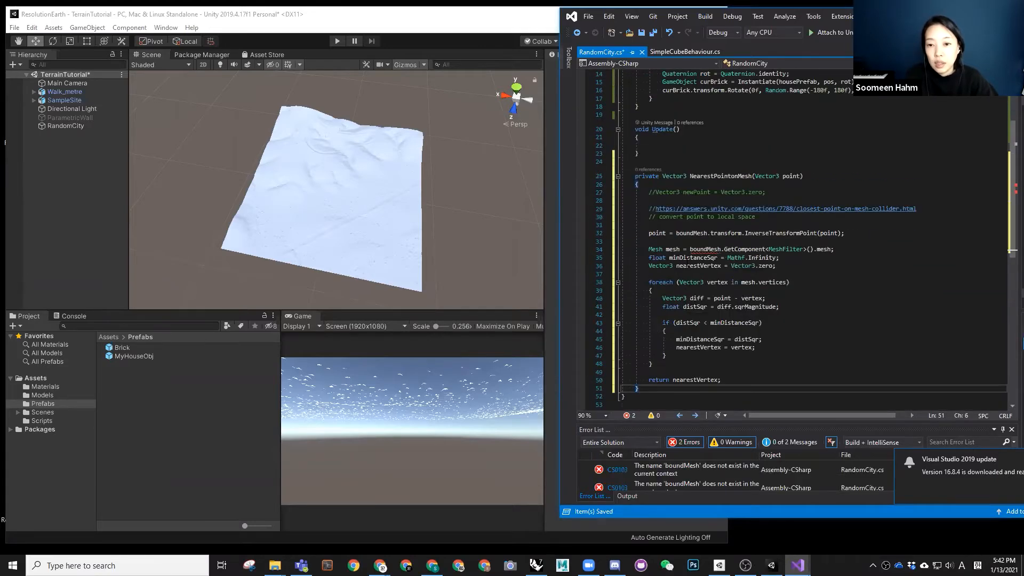
Declare a public GameObject variable named boundMesh below housePrefab in the RandomCity class and save the script
scroll(687, 265, "up", 4)
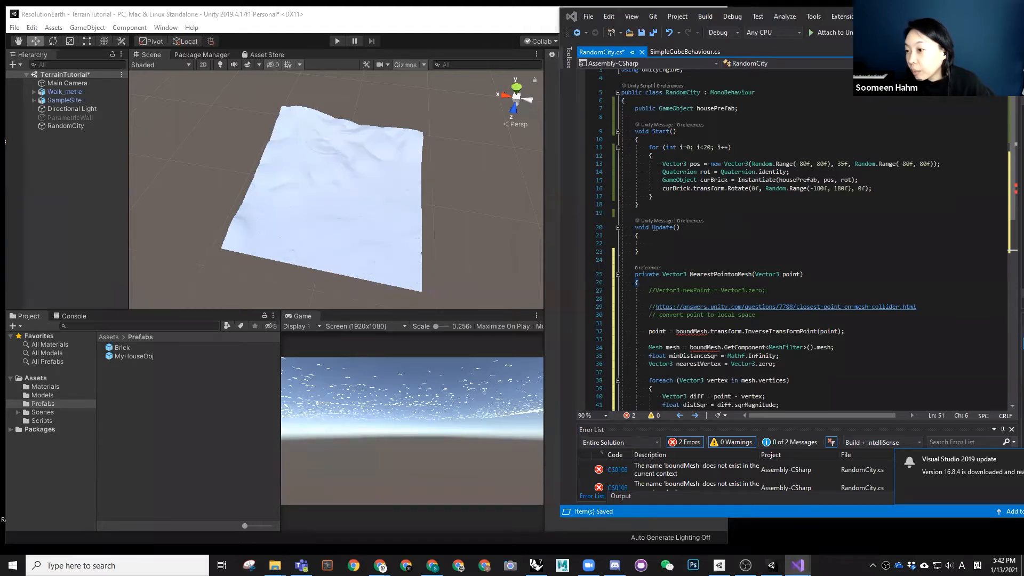
scroll(751, 132, "up", 1)
left_click(751, 130)
key("Return")
key("Return")
type("public ")
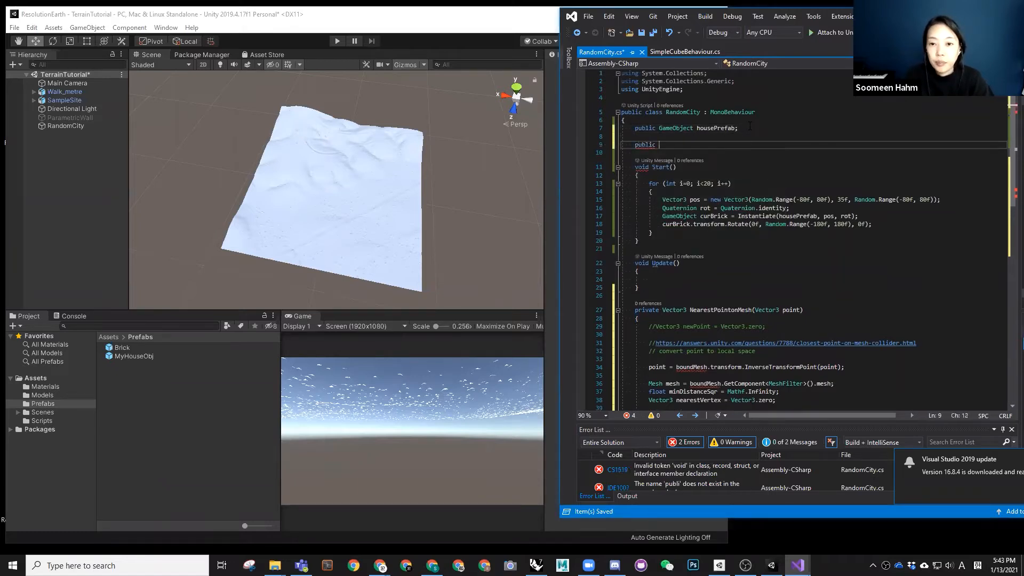
type("GameObject")
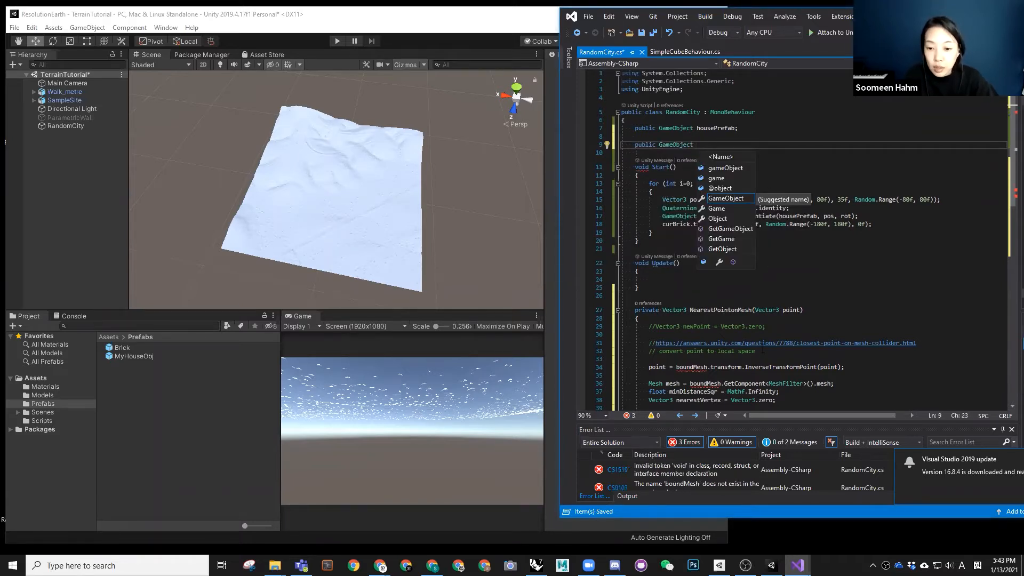
left_click(696, 367)
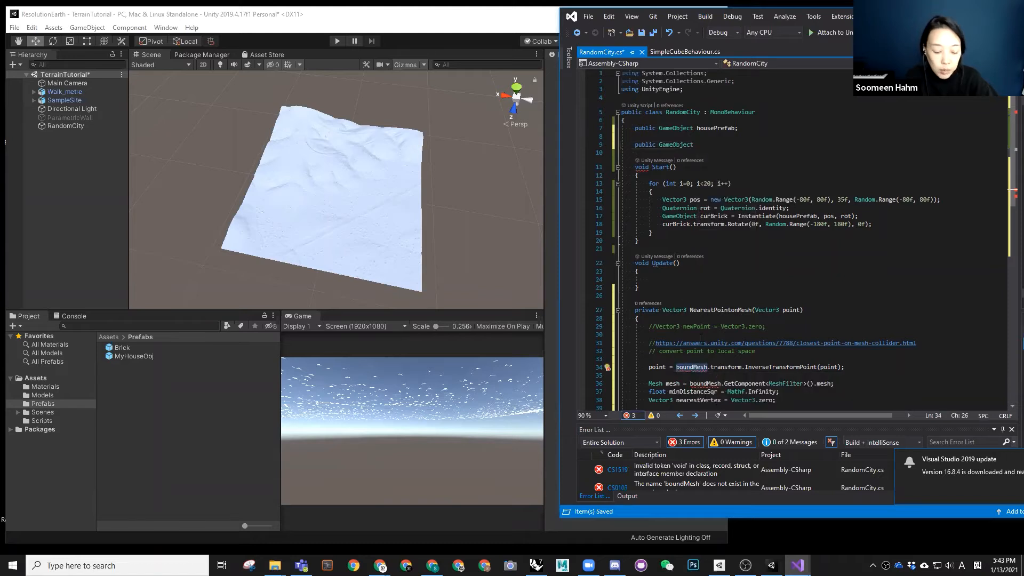
left_click(709, 145)
type("boundMesh")
type(";")
key("ctrl+s")
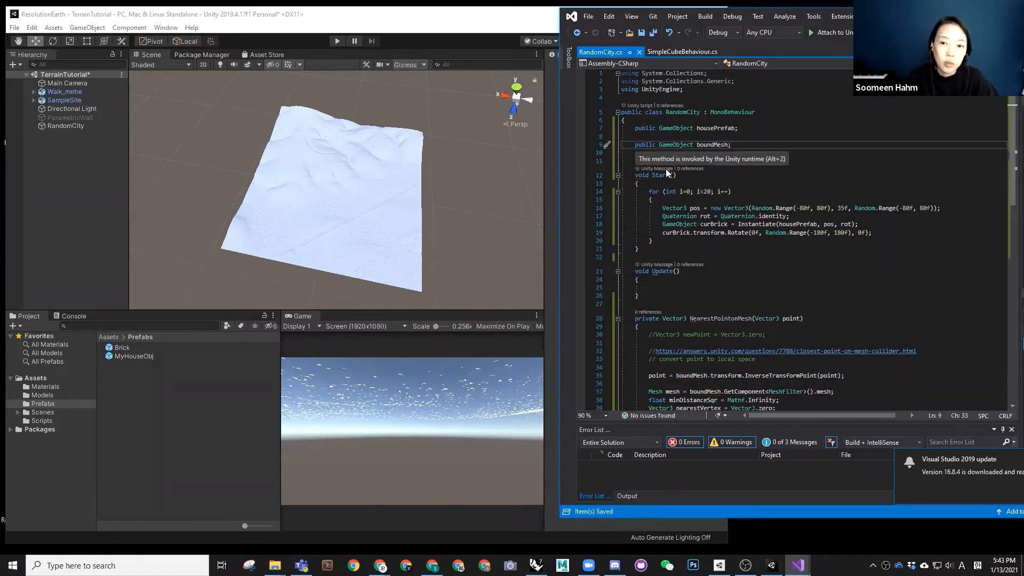
Switch to Unity, check the Random City script's fields on the RandomCity object, and open the Models asset folder
left_click(463, 22)
left_click(481, 20)
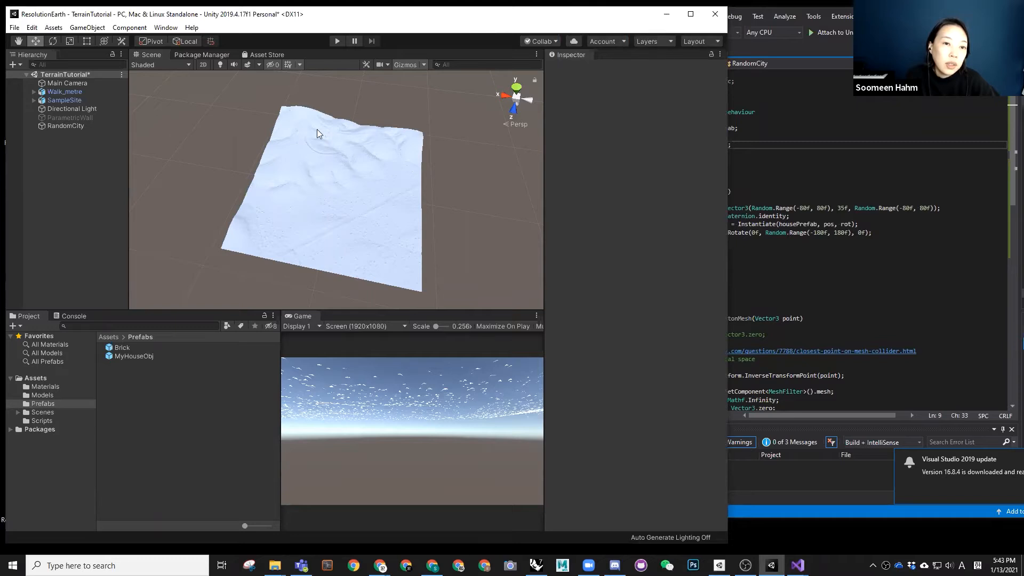
left_click(62, 126)
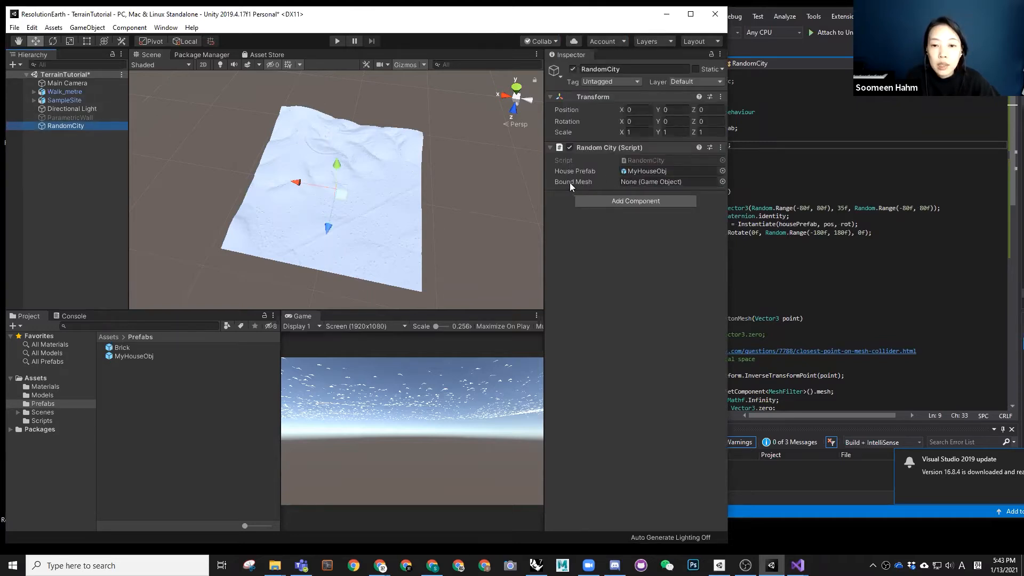
left_click(251, 246)
left_click(109, 337)
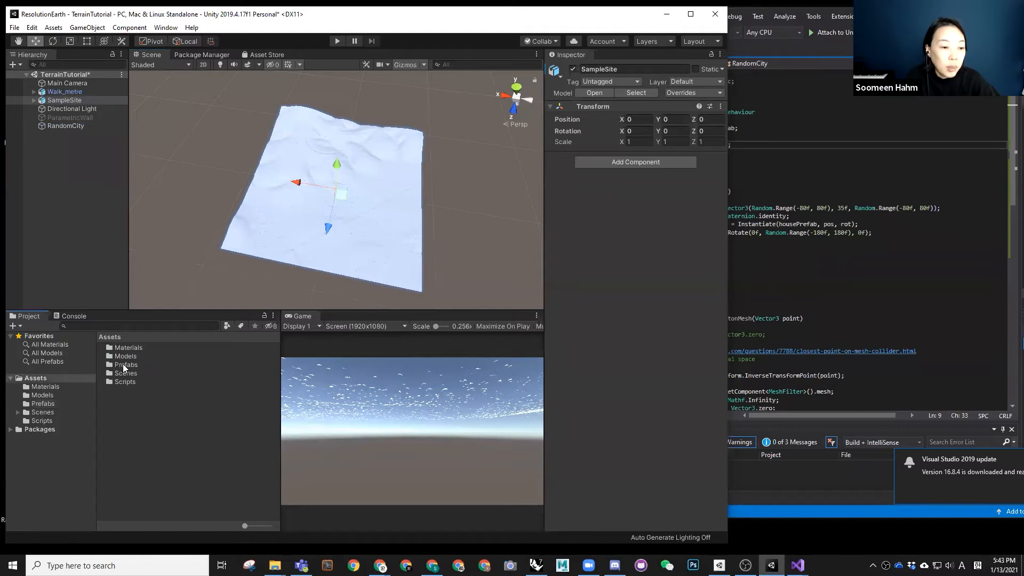
double_click(122, 365)
left_click(112, 337)
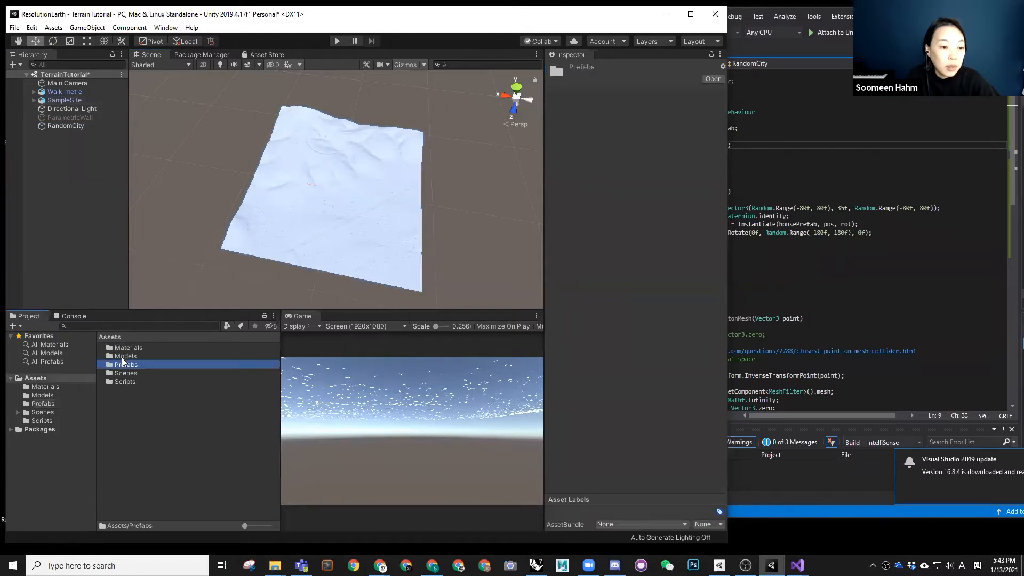
double_click(128, 356)
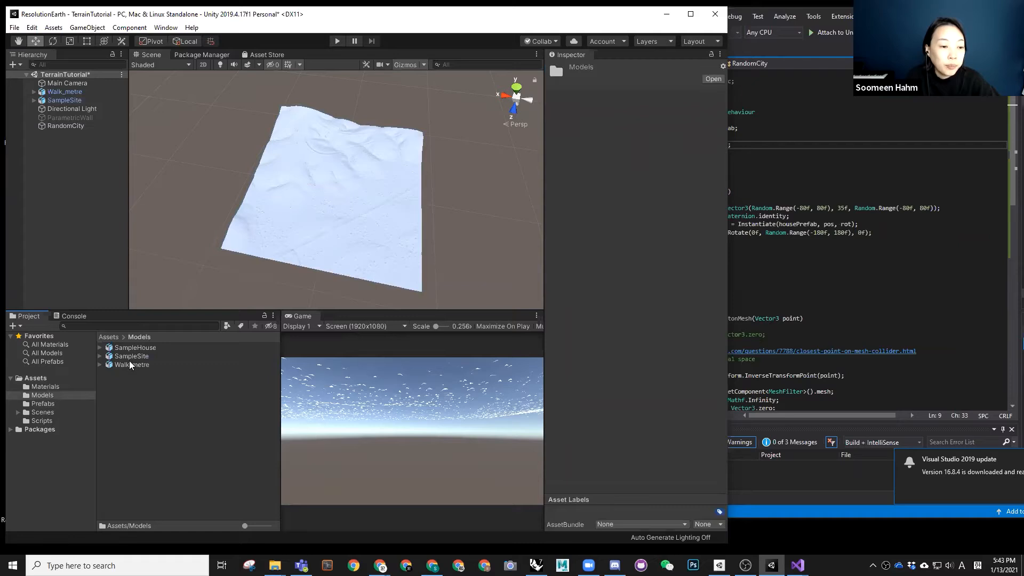
Expand SampleSite in the scene hierarchy, assign the SampleSite model as RandomCity's Bound Mesh, and briefly start and stop the scene
left_click(130, 356)
left_click(75, 103)
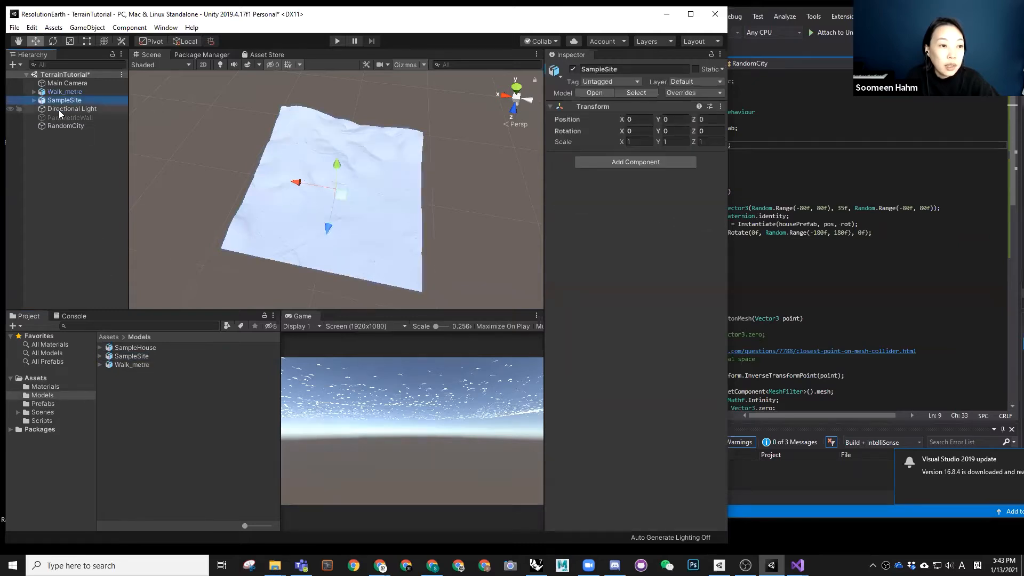
left_click(33, 100)
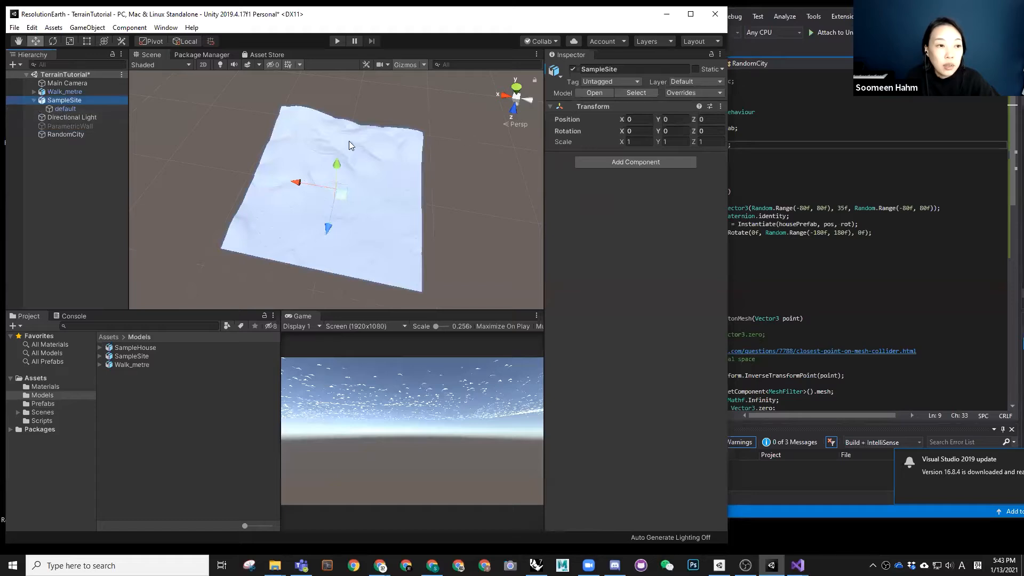
left_click(84, 135)
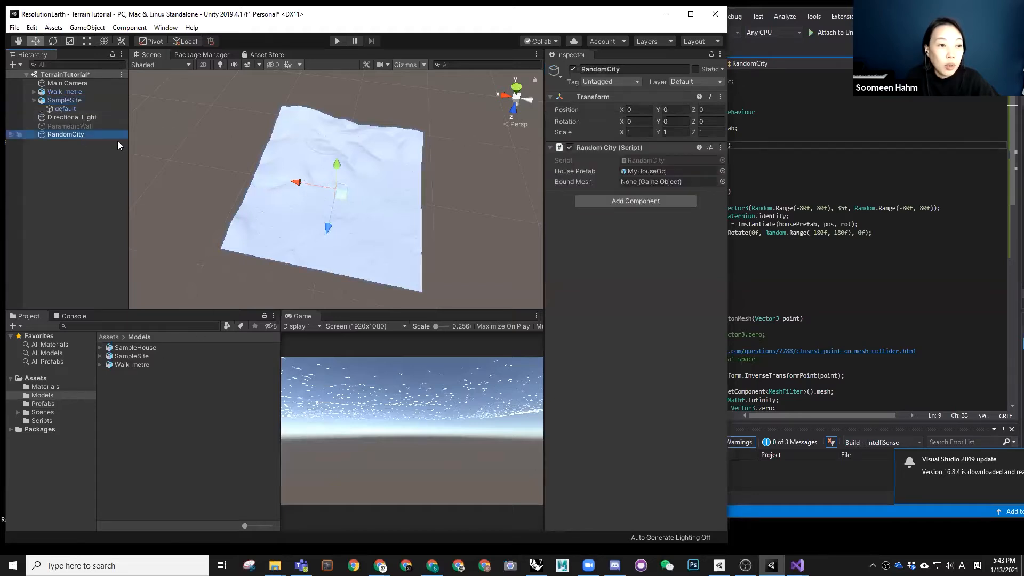
left_click_drag(130, 357, 656, 184)
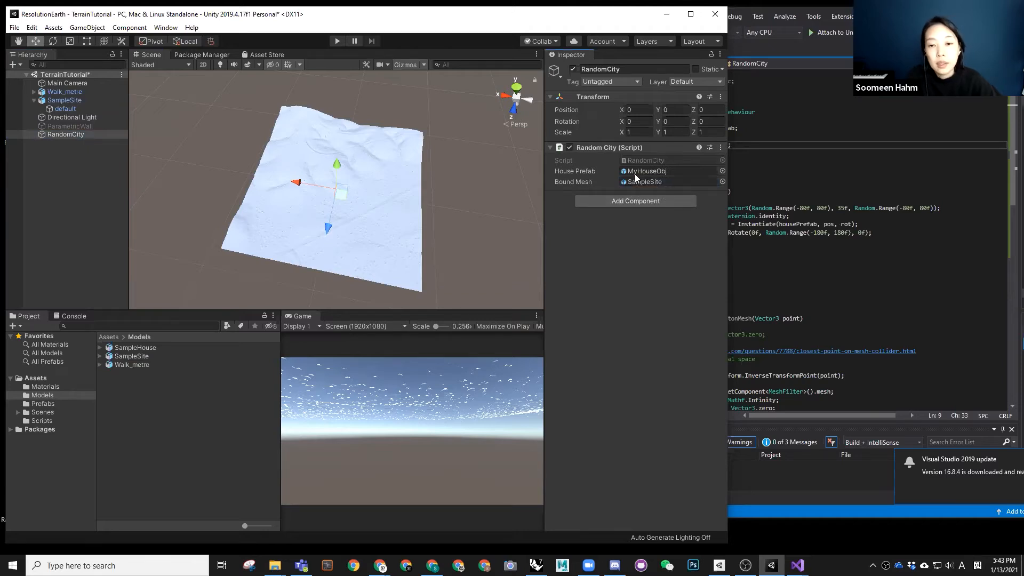
left_click(336, 42)
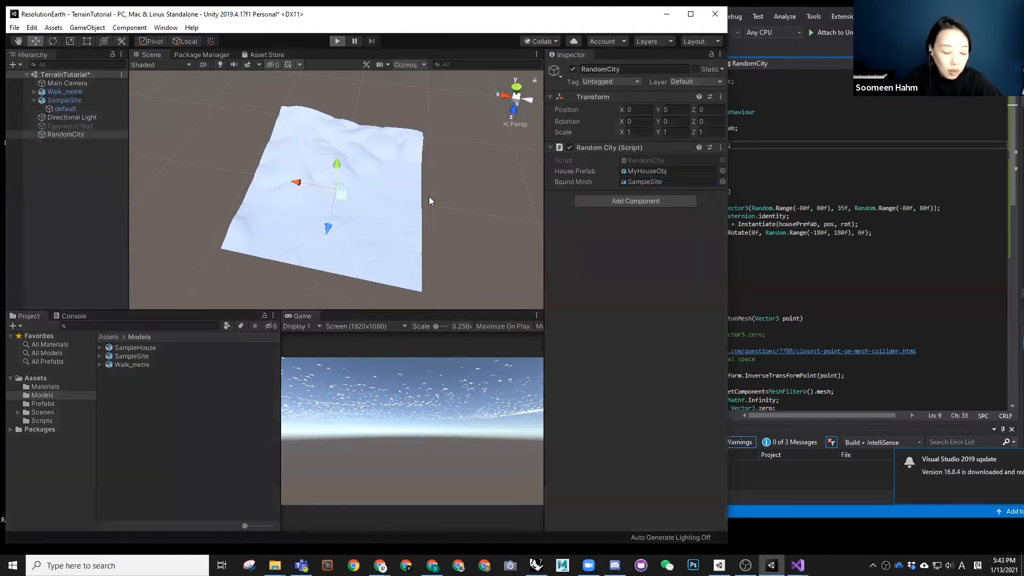
left_click(336, 42)
Switch to Visual Studio and review the NearestPointonMesh method's signature and parameter in RandomCity.cs
left_click(776, 216)
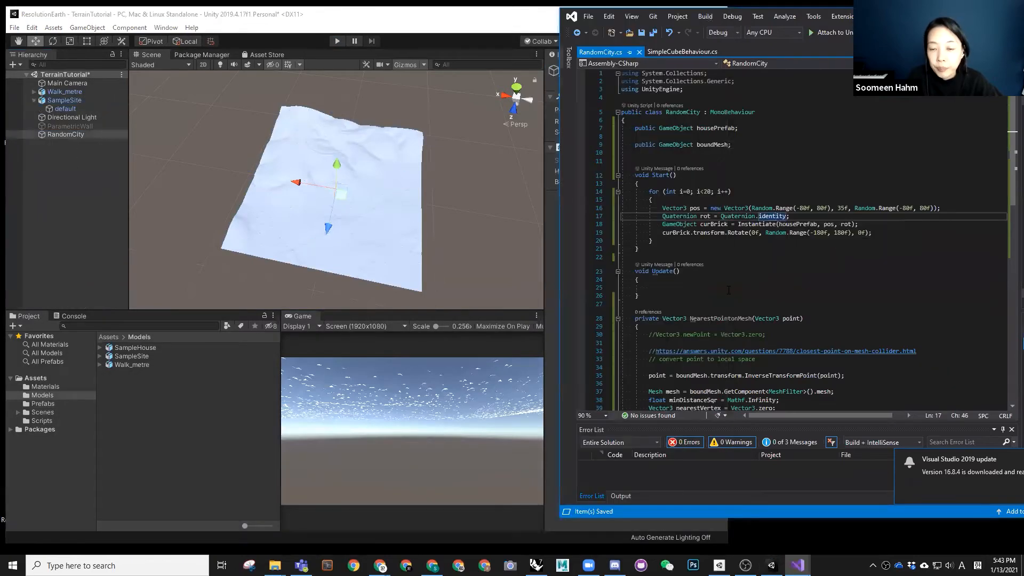
scroll(732, 299, "down", 2)
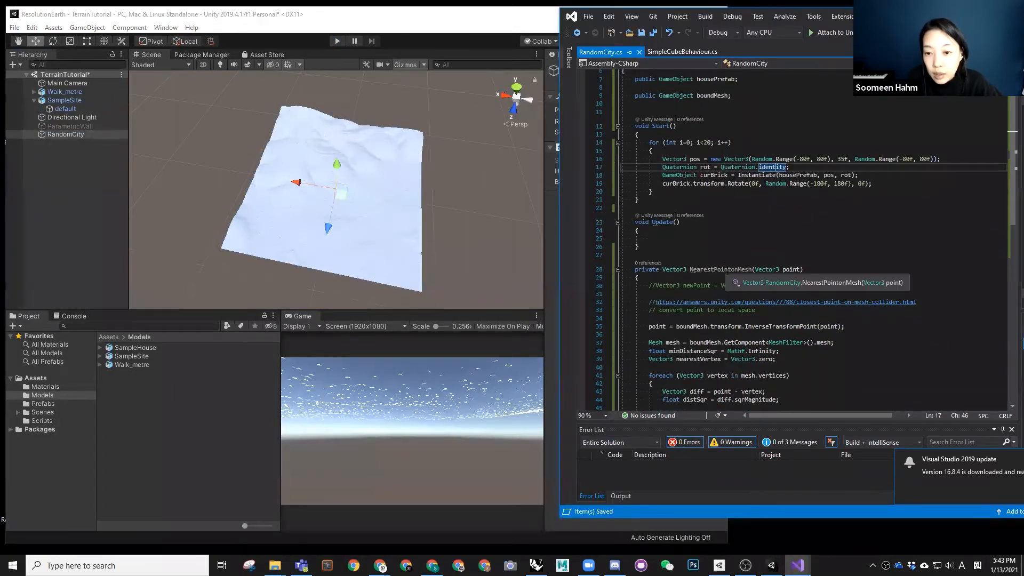
scroll(711, 269, "down", 1)
scroll(720, 248, "up", 1)
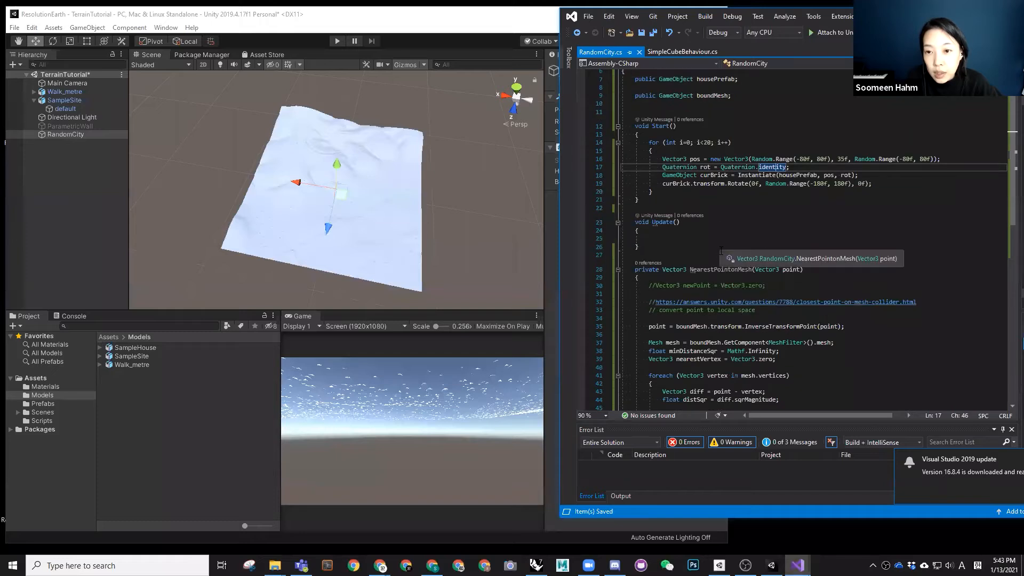
left_click_drag(809, 269, 690, 269)
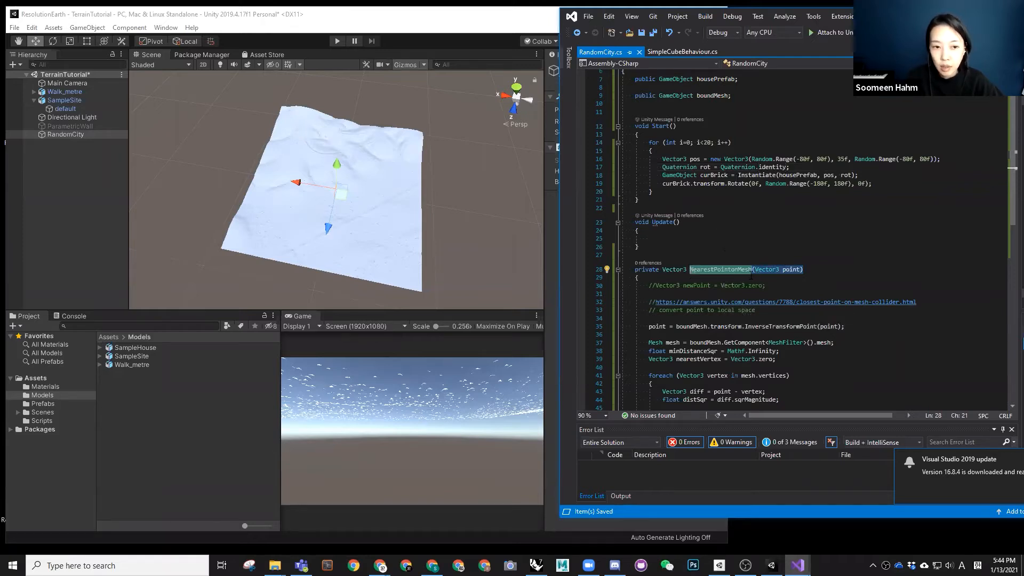
left_click(707, 270)
Below the Vector3 pos declaration in the for loop, add a line assigning pos = NearestPointonMesh, copying the method name from its definition
left_click(951, 157)
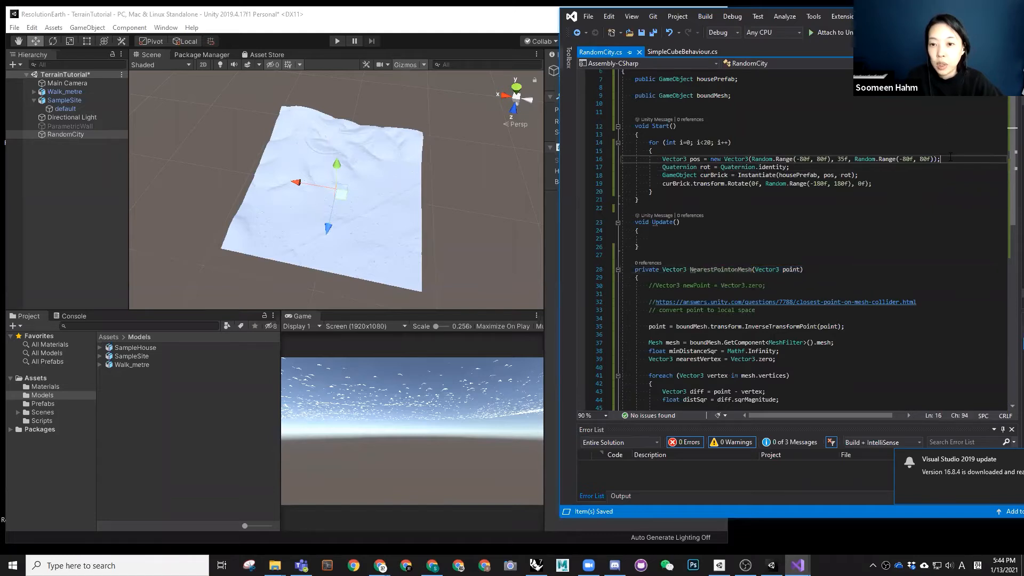
key("Return")
key("Return")
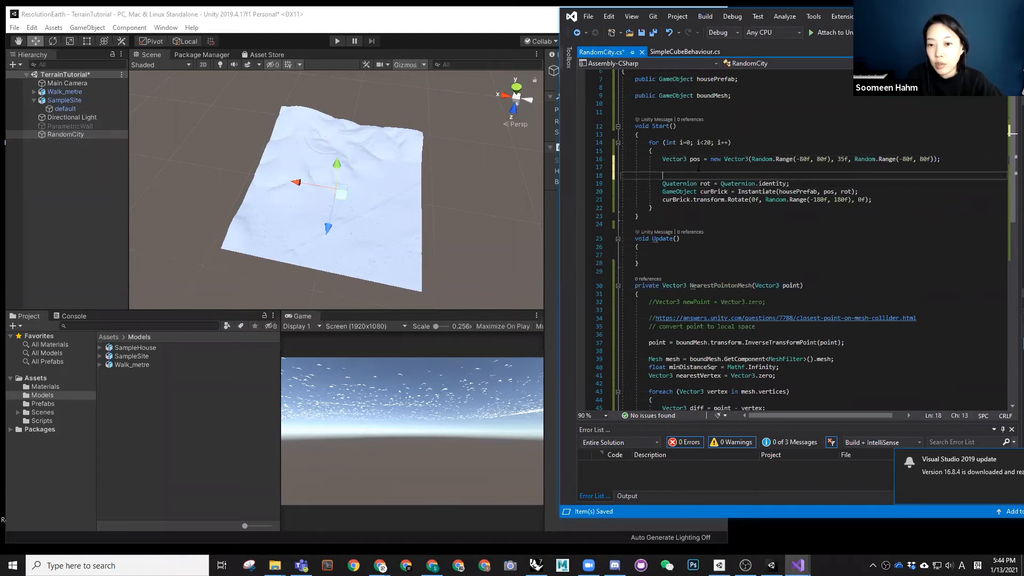
left_click(695, 159)
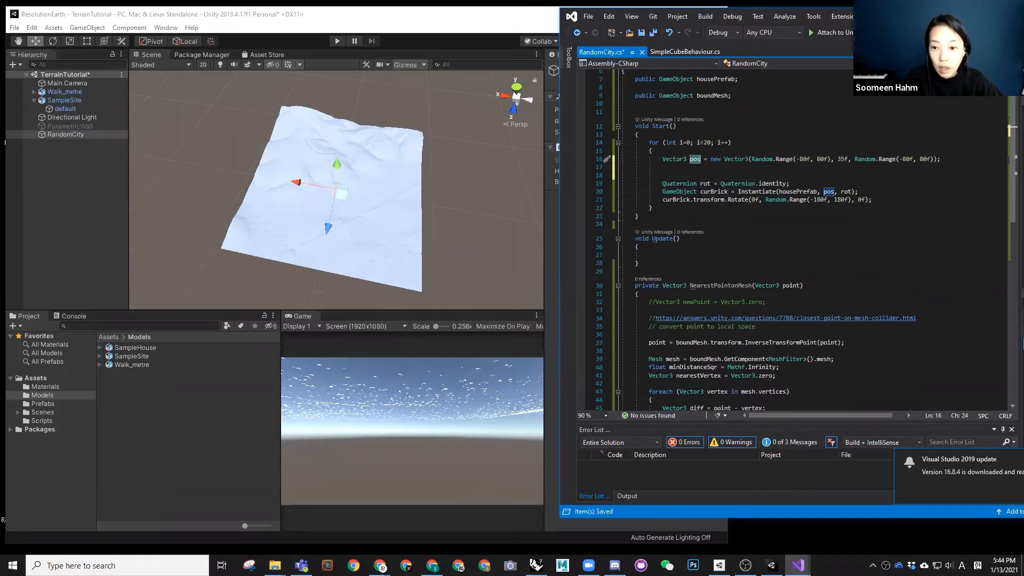
left_click(666, 167)
type("pos =")
left_click_drag(803, 286, 689, 286)
double_click(712, 286)
key("ctrl+c")
left_click(688, 167)
key("ctrl+v")
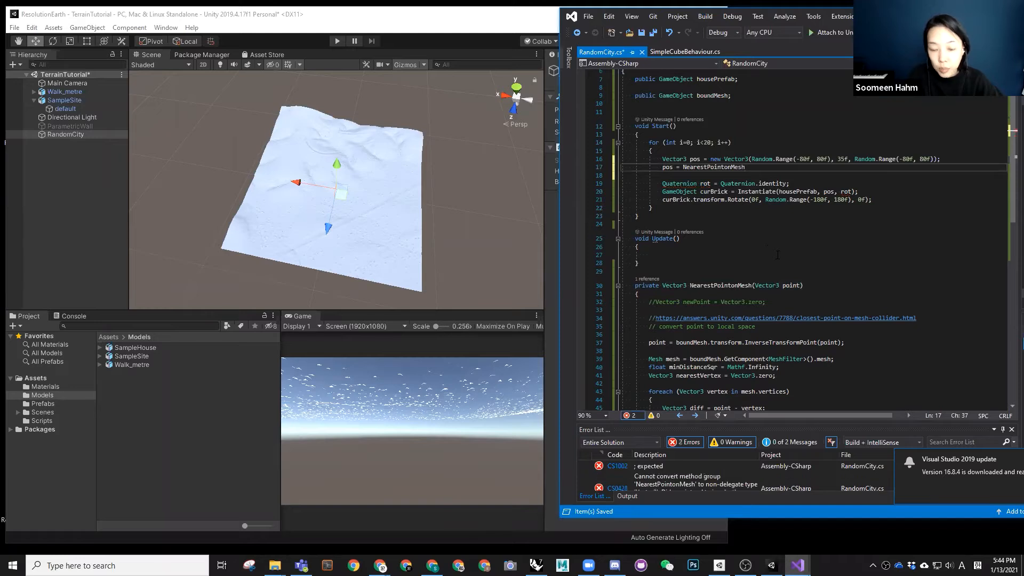
Complete the call as NearestPointonMesh(pos); with pos as its argument and save the script
type("(")
left_click(668, 168)
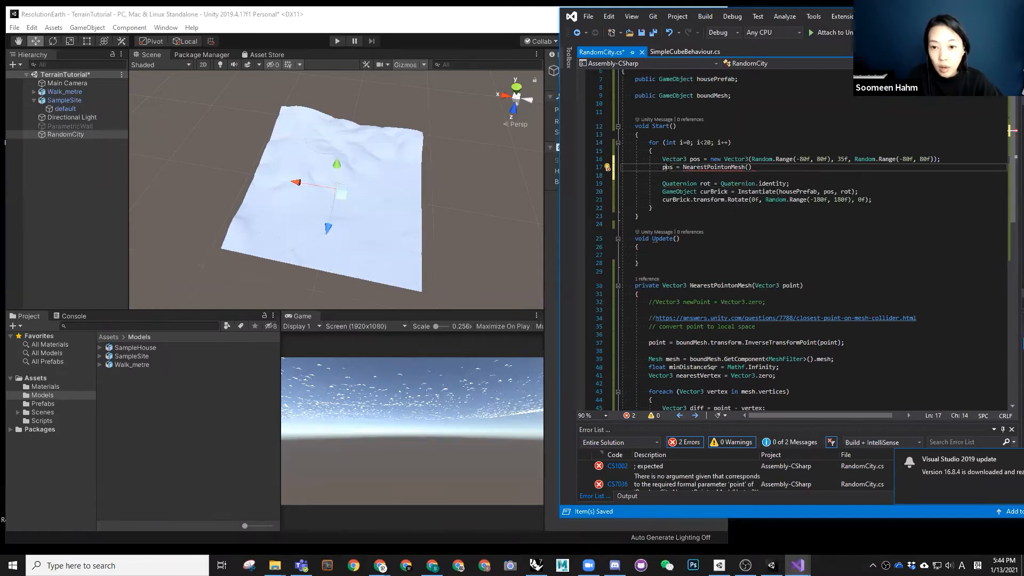
left_click(749, 167)
type("pos)")
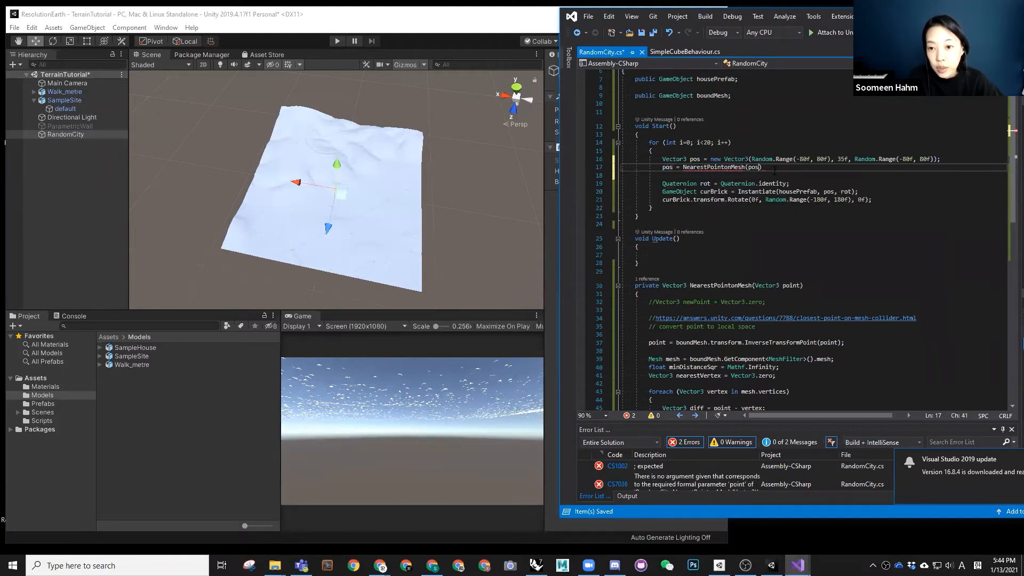
type(";")
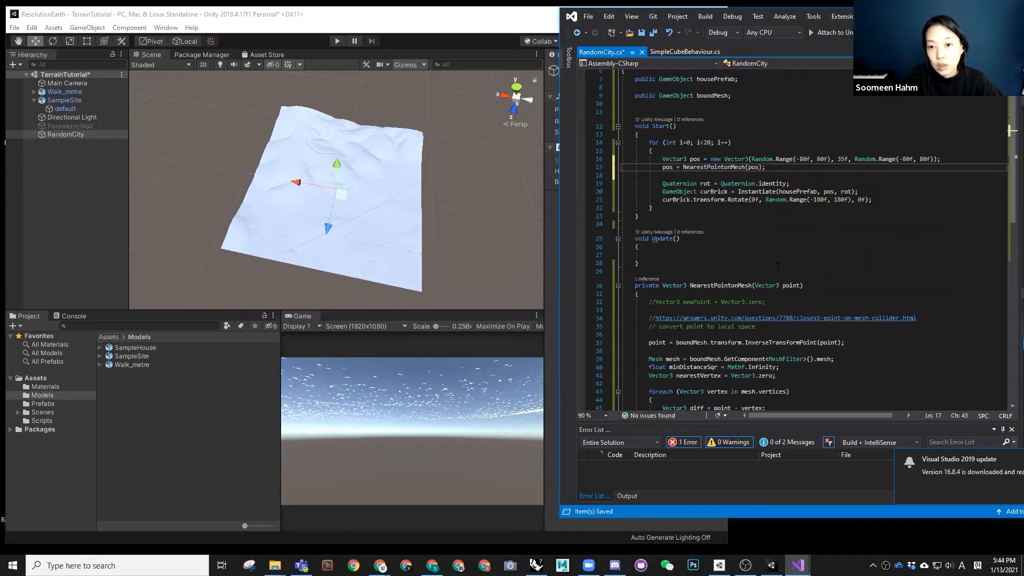
key("ctrl+s")
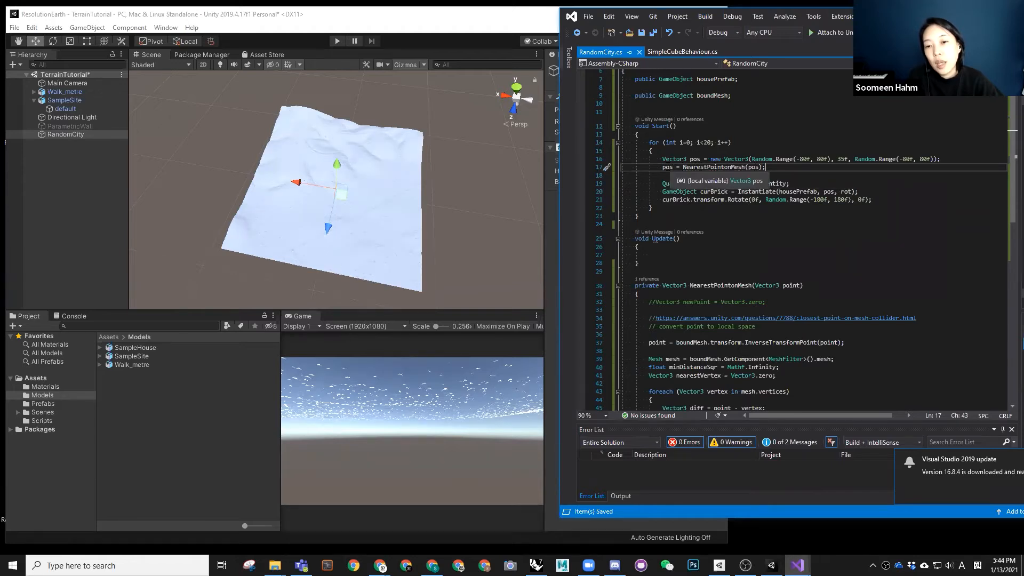
left_click(671, 167)
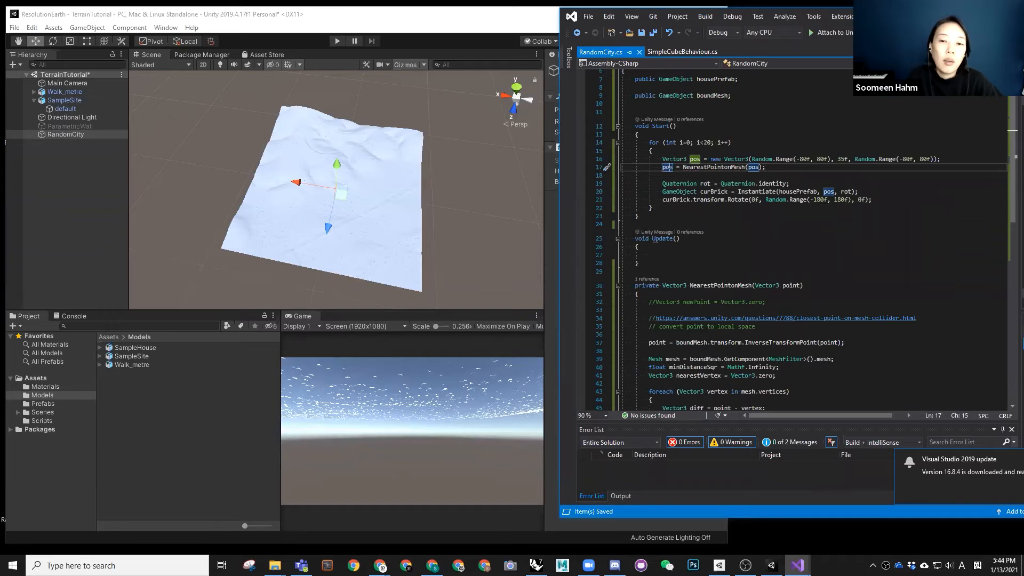
Run the scene in Unity and view the terrain from another side to check the house placement
left_click(336, 41)
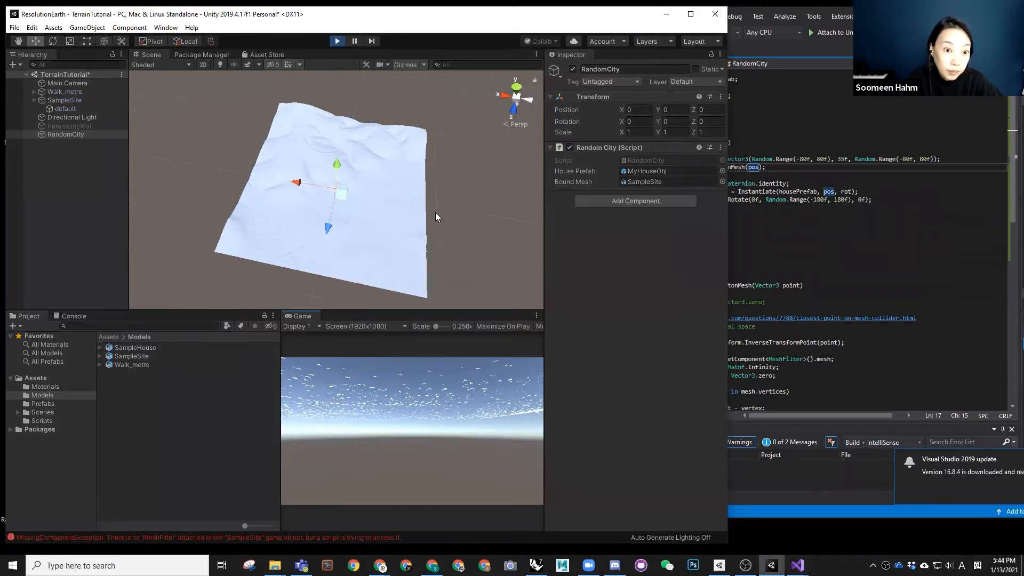
left_click(842, 200)
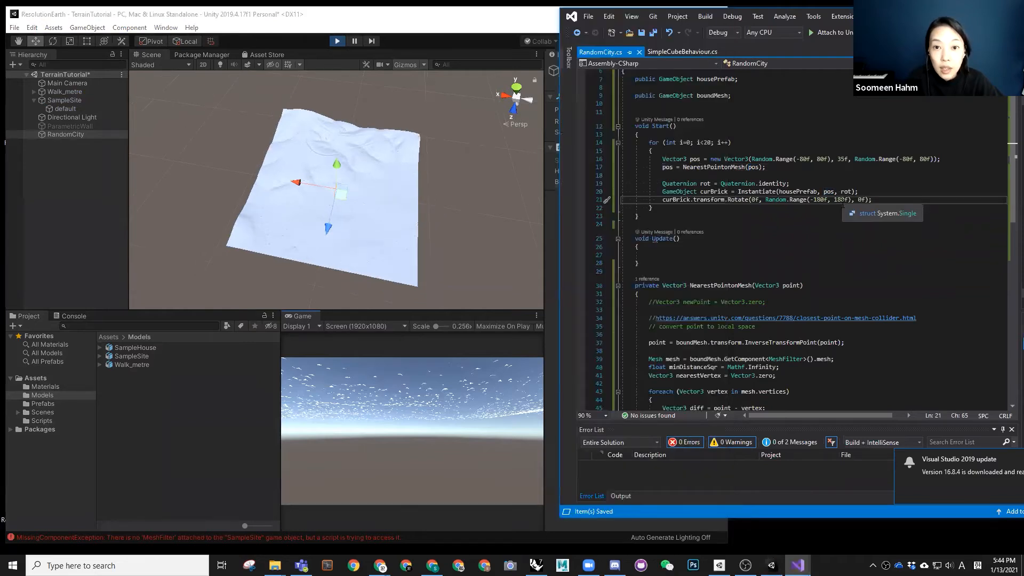
left_click(406, 207)
left_click_drag(447, 228, 344, 274, "alt")
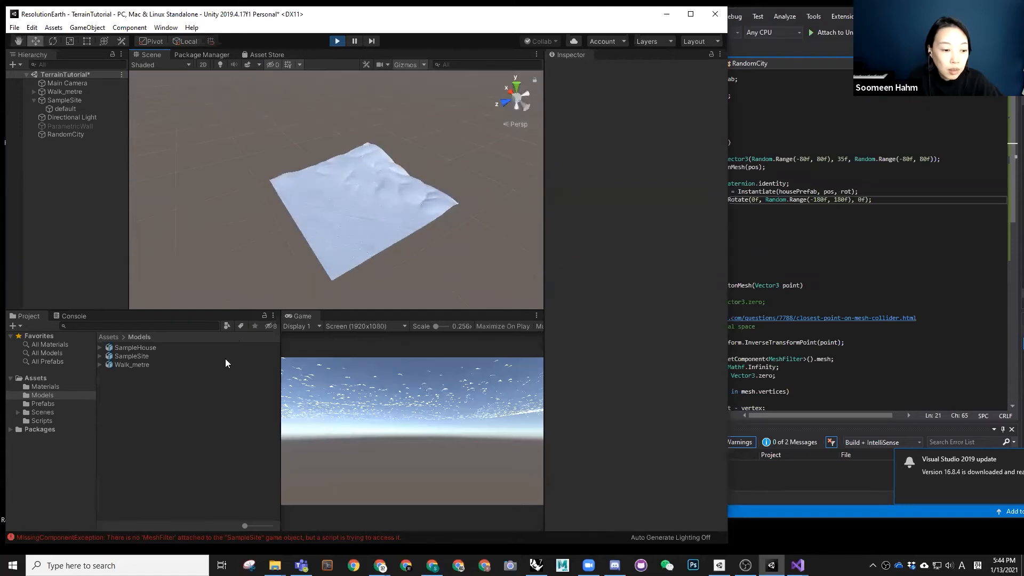
Open the Console error's full details in a widened panel, identify the object it concerns, and stop the run
left_click(171, 538)
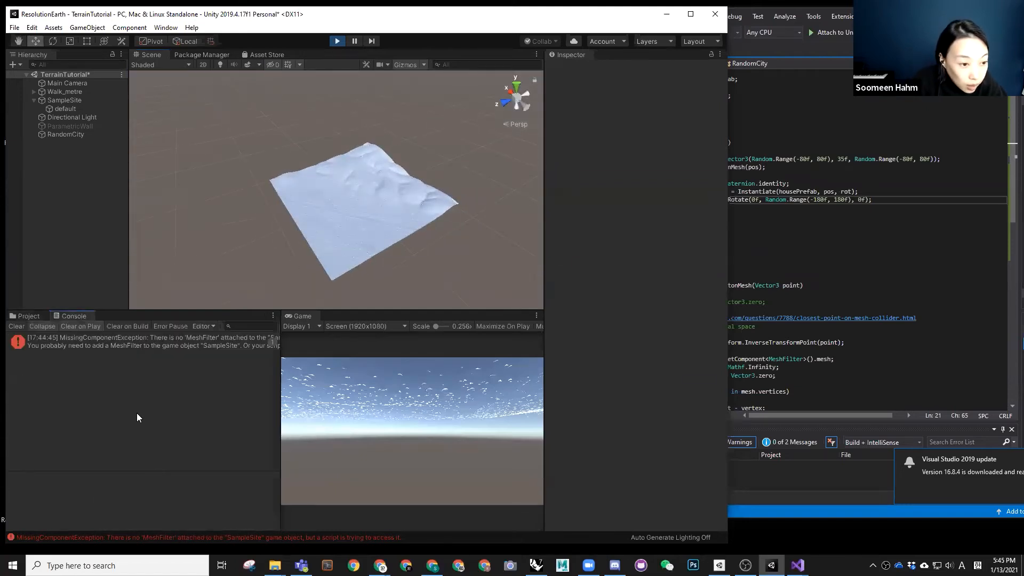
left_click_drag(281, 371, 319, 373)
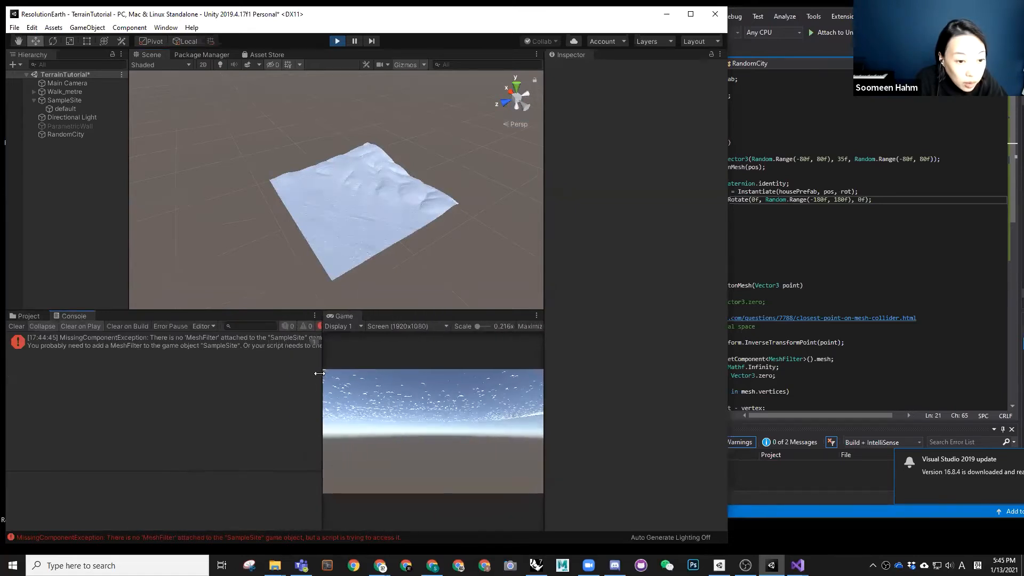
left_click(259, 342)
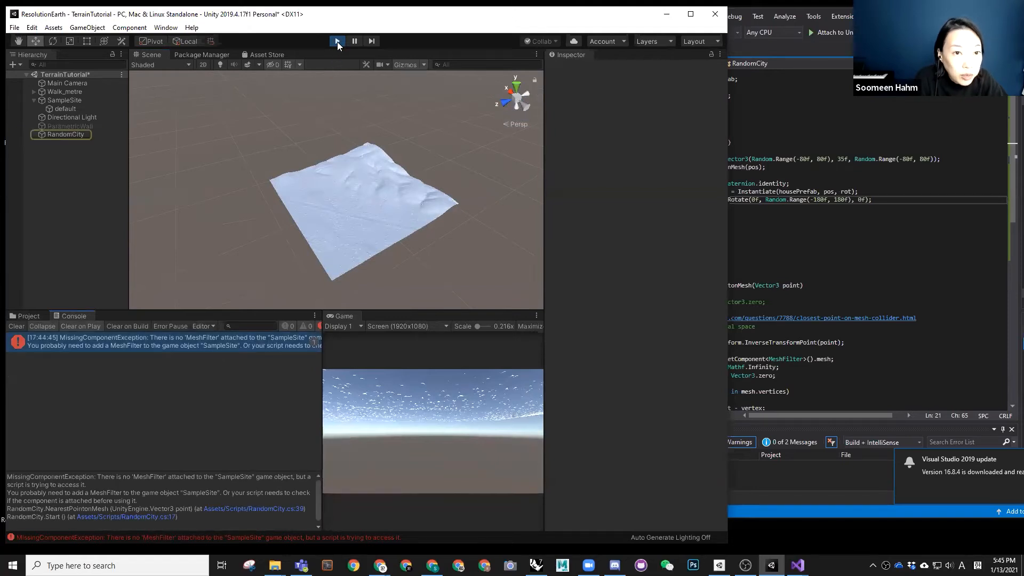
left_click(337, 42)
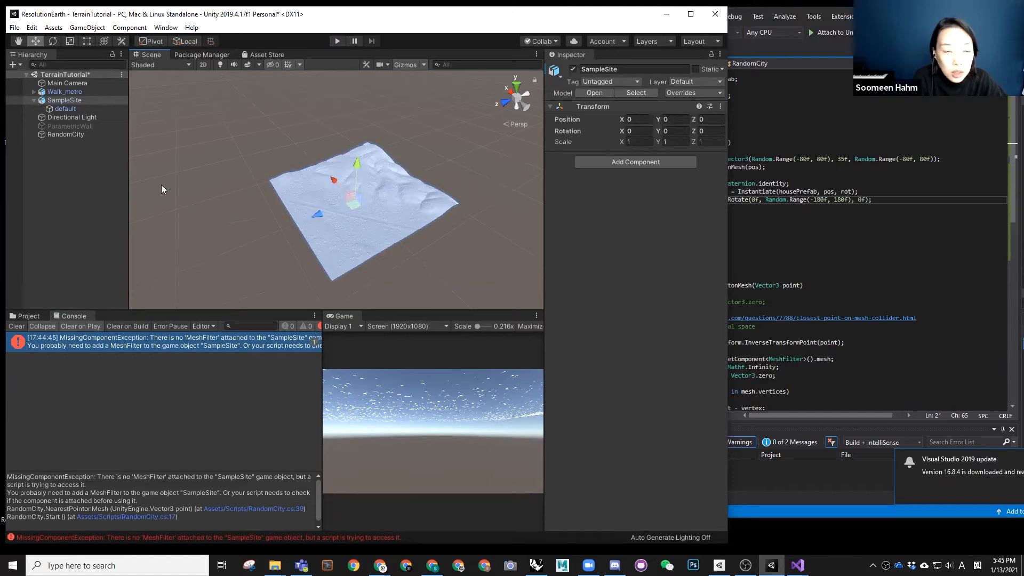
Compare the components of SampleSite and its child object default to find which one holds the Mesh Filter
left_click(62, 108)
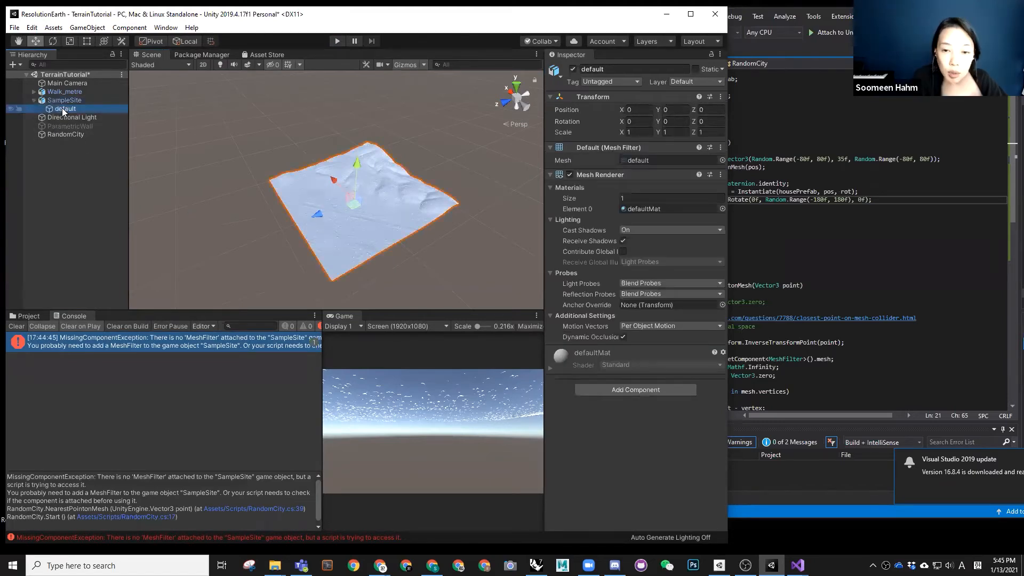
left_click(64, 101)
left_click(65, 108)
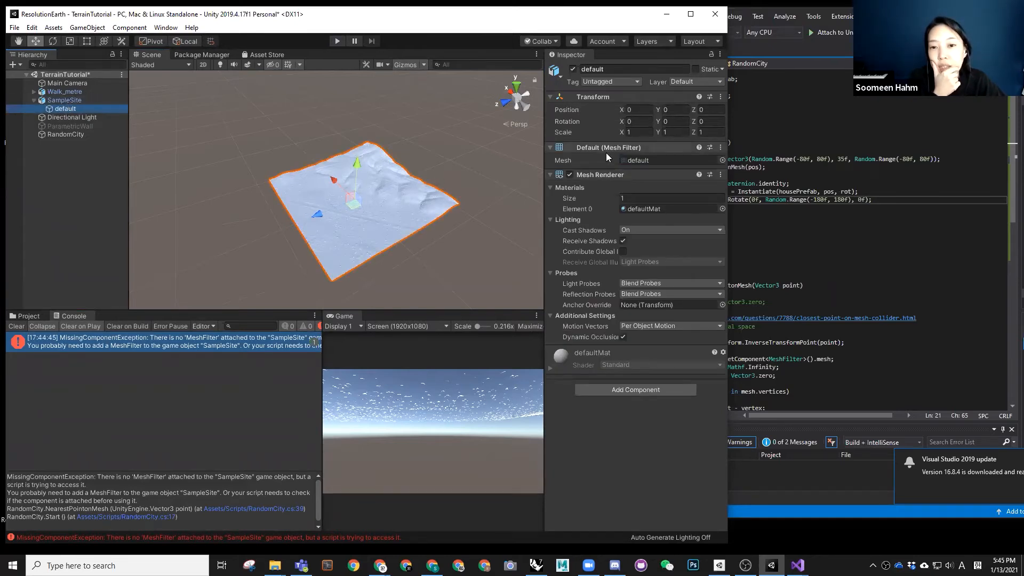
left_click(66, 99)
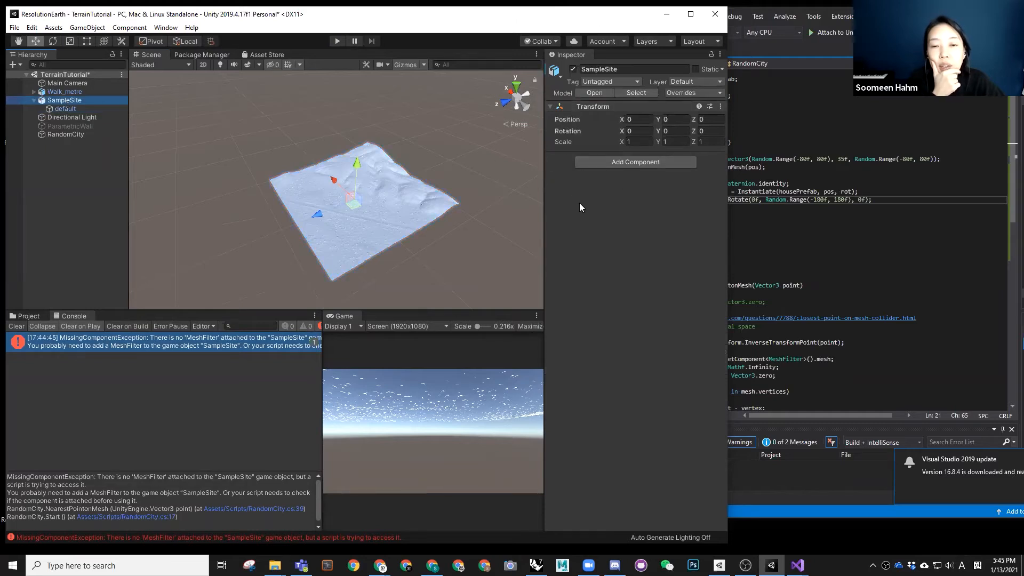
right_click(63, 100)
left_click(57, 110)
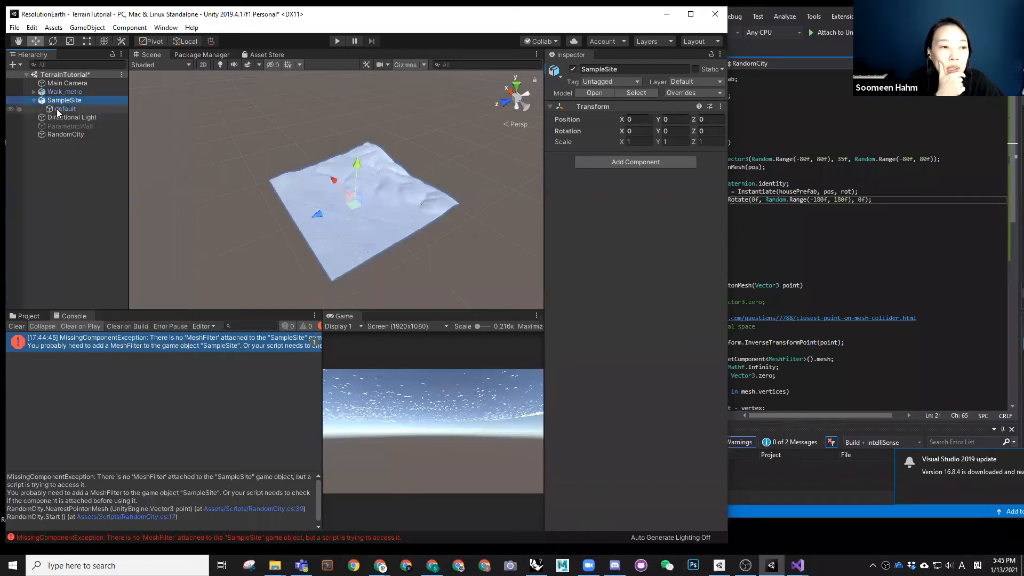
left_click(60, 109)
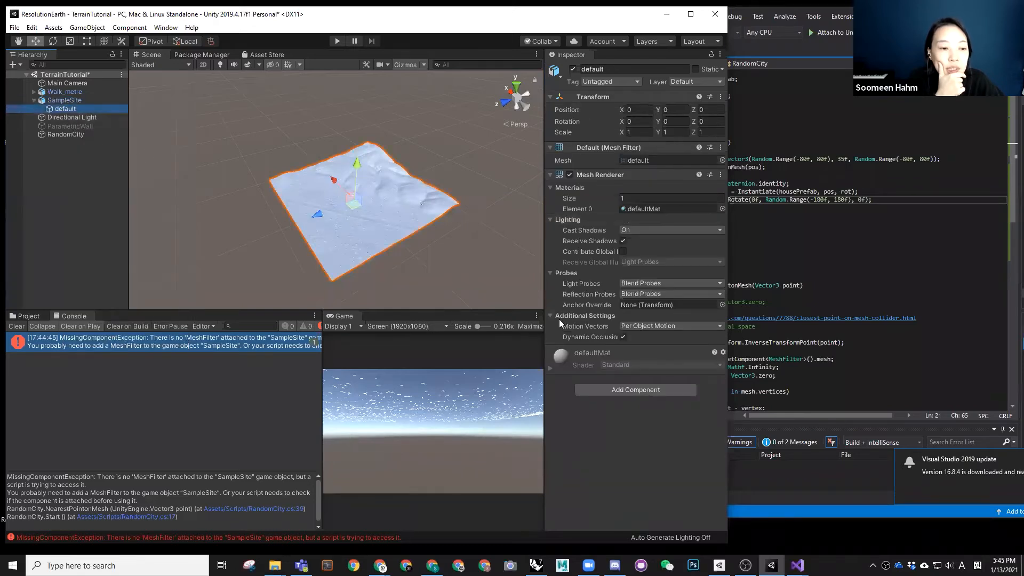
Unpack the SampleSite prefab instance in the scene hierarchy
left_click(64, 100)
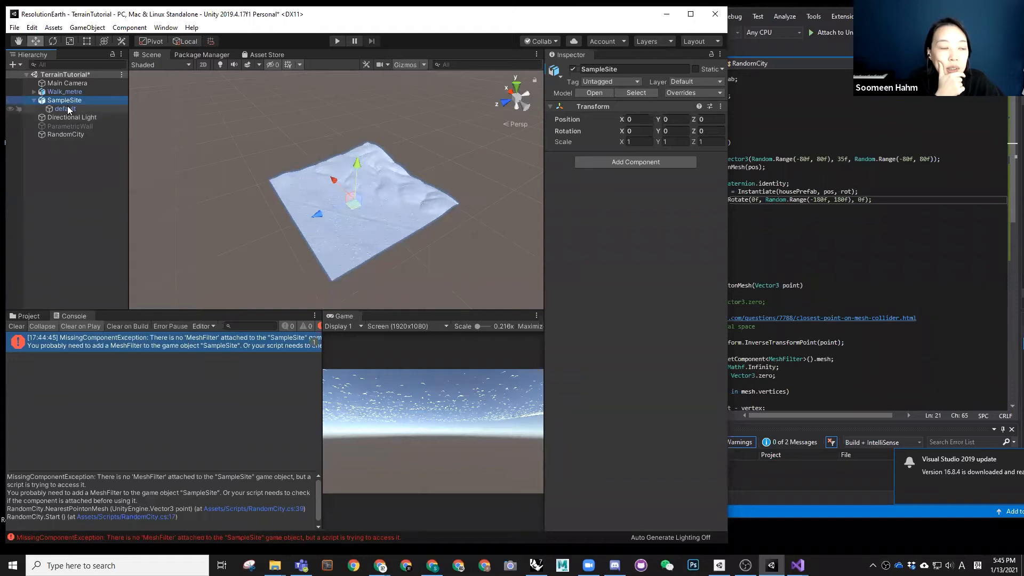
left_click(22, 319)
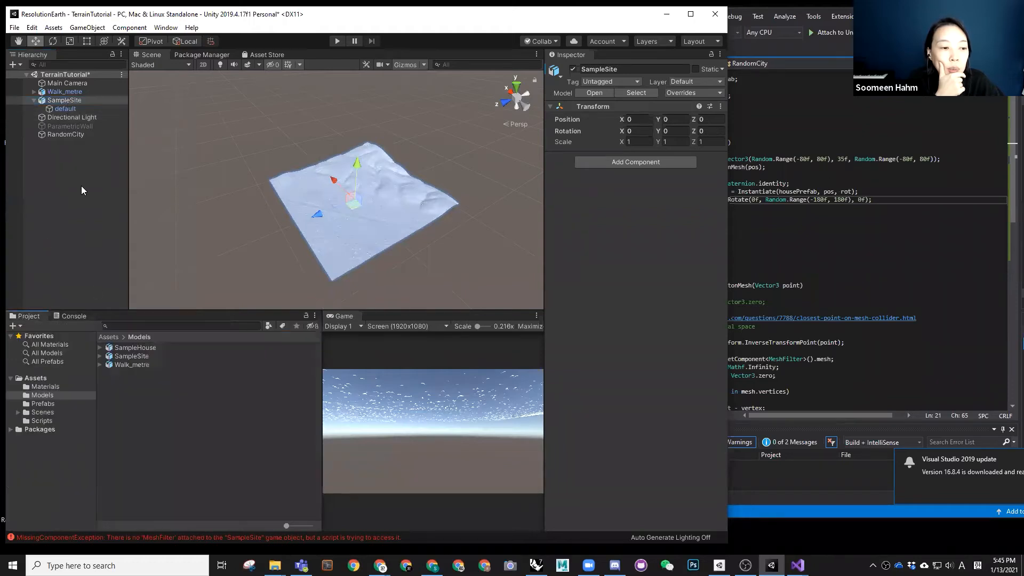
right_click(71, 99)
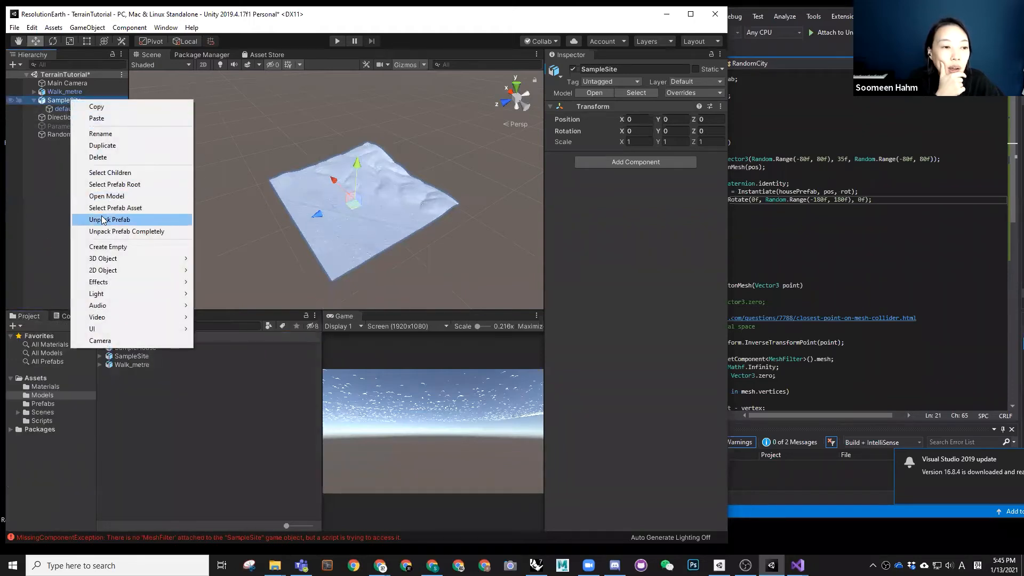
left_click(109, 220)
Move the child object default out of SampleSite to the scene's root level and delete the emptied SampleSite parent
left_click(66, 109)
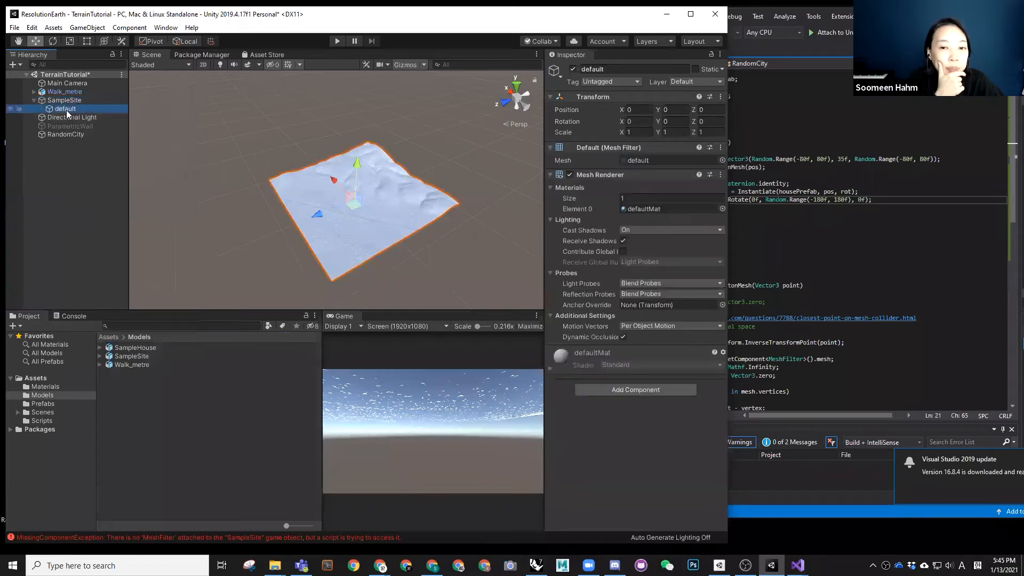
left_click_drag(66, 109, 65, 167)
left_click(71, 100)
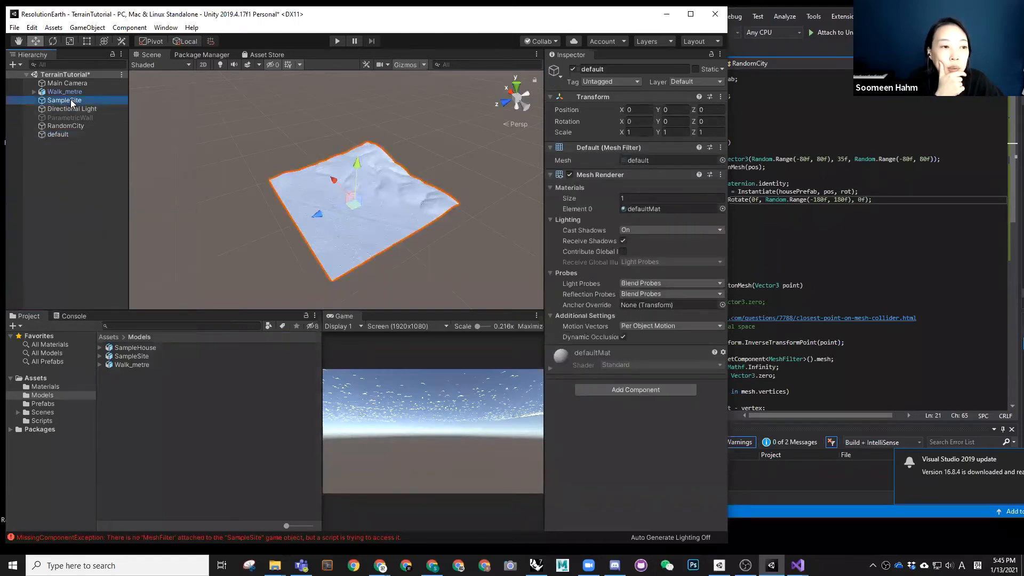
key("Delete")
Rename the terrain object default as SiteTerrain
left_click(63, 128)
left_click_drag(613, 70, 533, 64)
type("S")
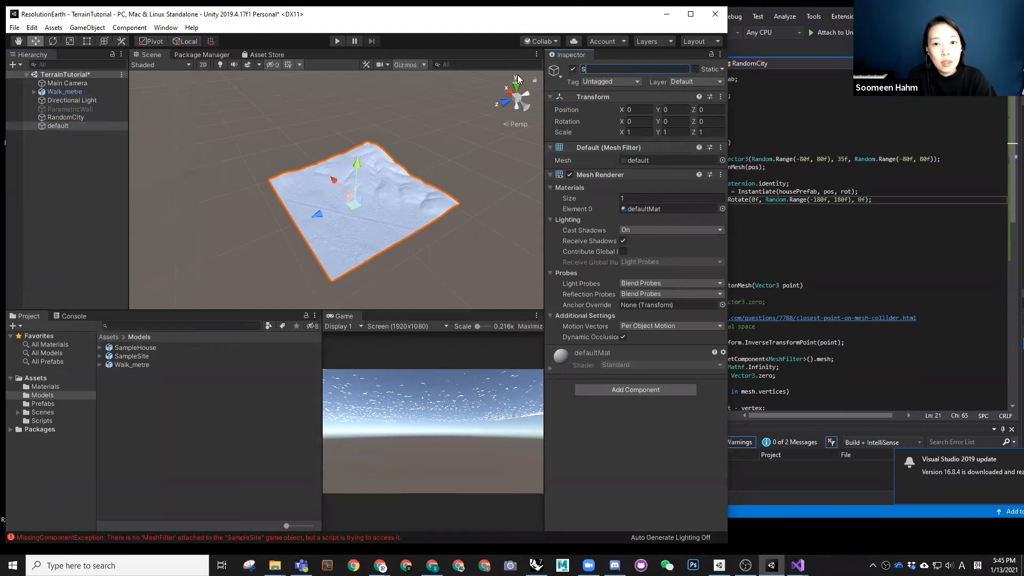
type("ite")
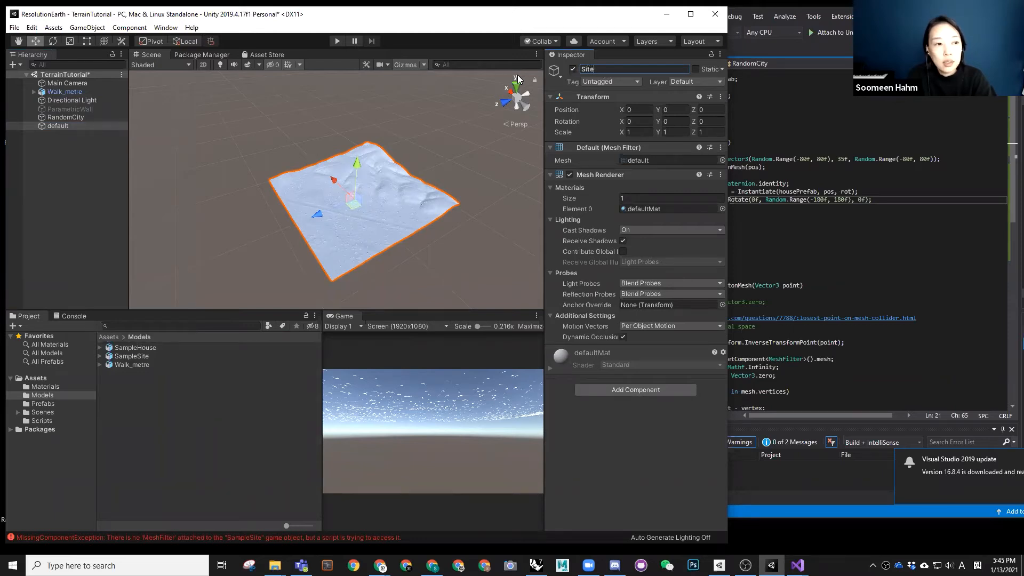
type("Terrain")
key("Return")
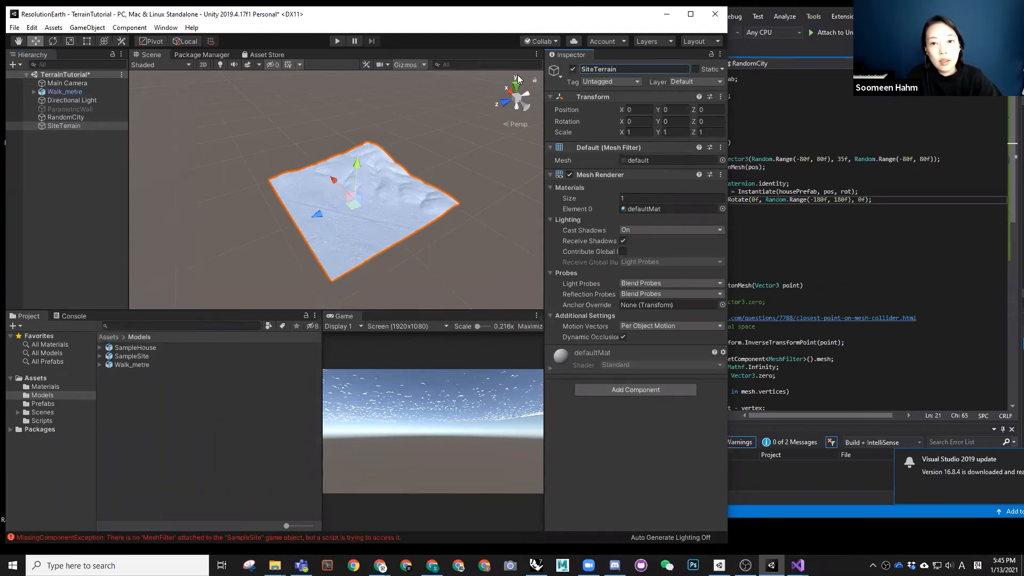
Assign SiteTerrain as the Bound Mesh of RandomCity's Random City script
left_click(149, 141)
left_click(64, 126)
left_click(65, 118)
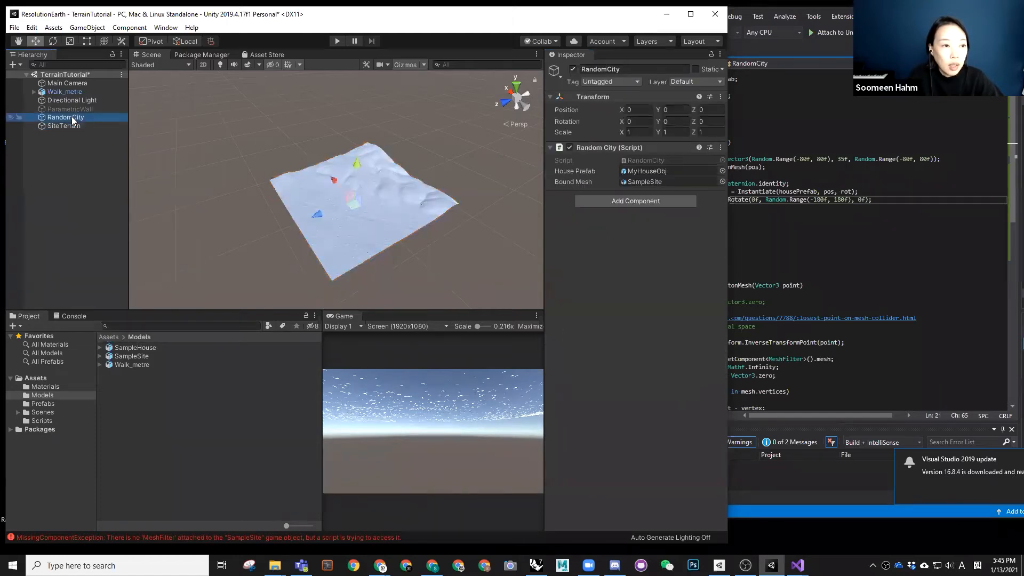
left_click_drag(58, 127, 628, 183)
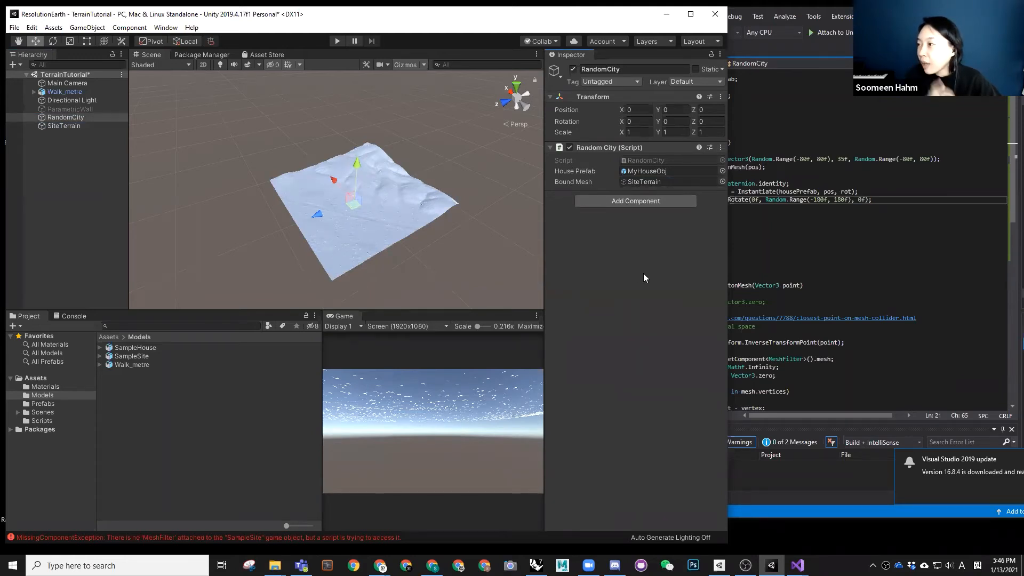
Run the scene, check the house placement around the terrain surface, and stop the run
left_click(222, 448)
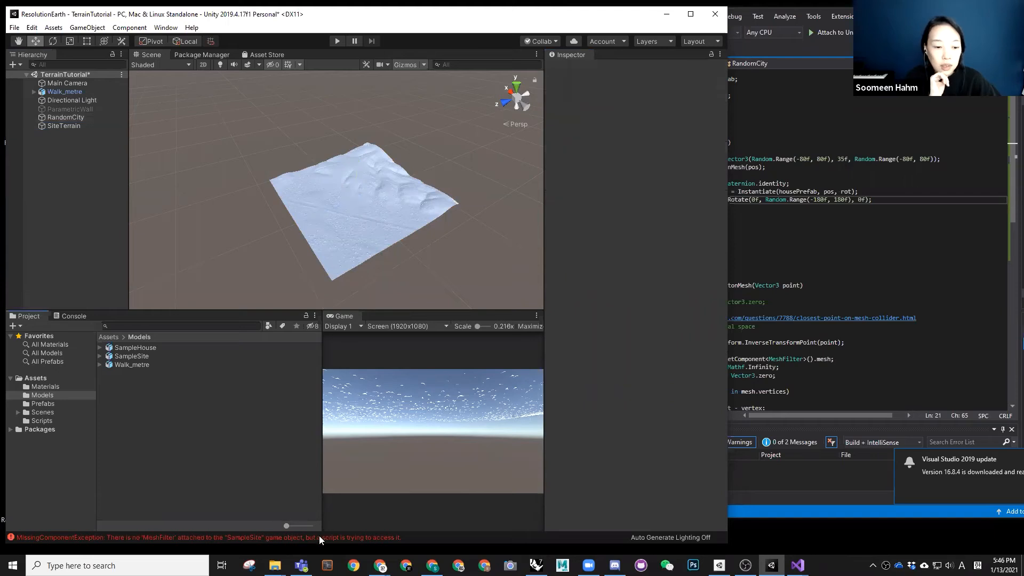
left_click(334, 39)
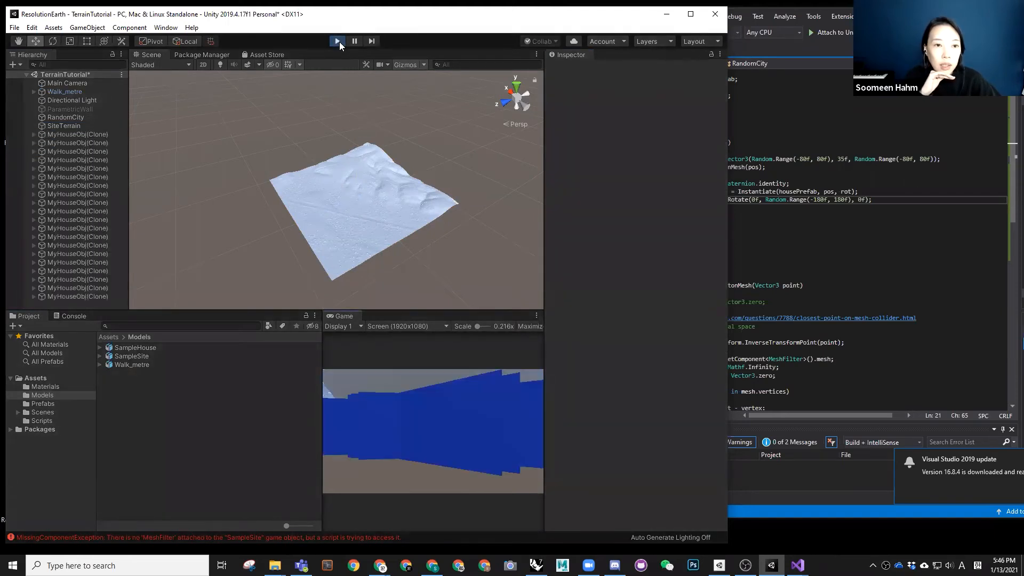
scroll(373, 223, "down", 3)
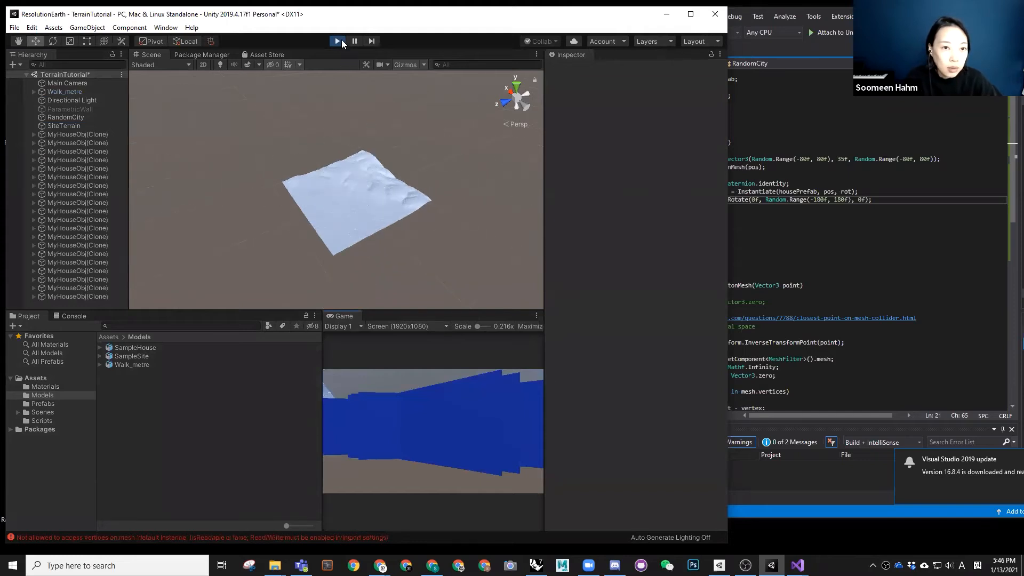
left_click_drag(369, 176, 334, 75, "alt")
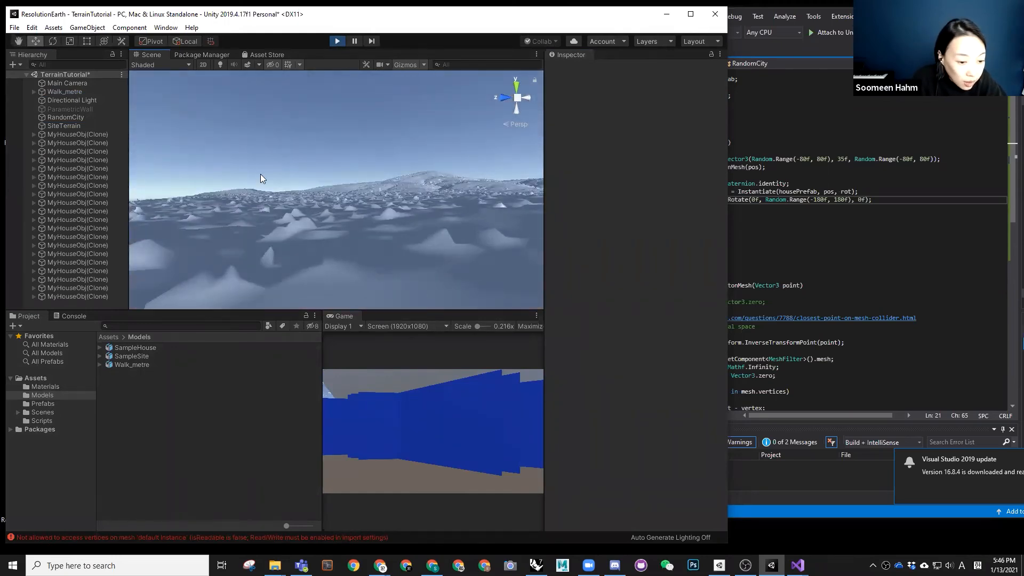
left_click(335, 41)
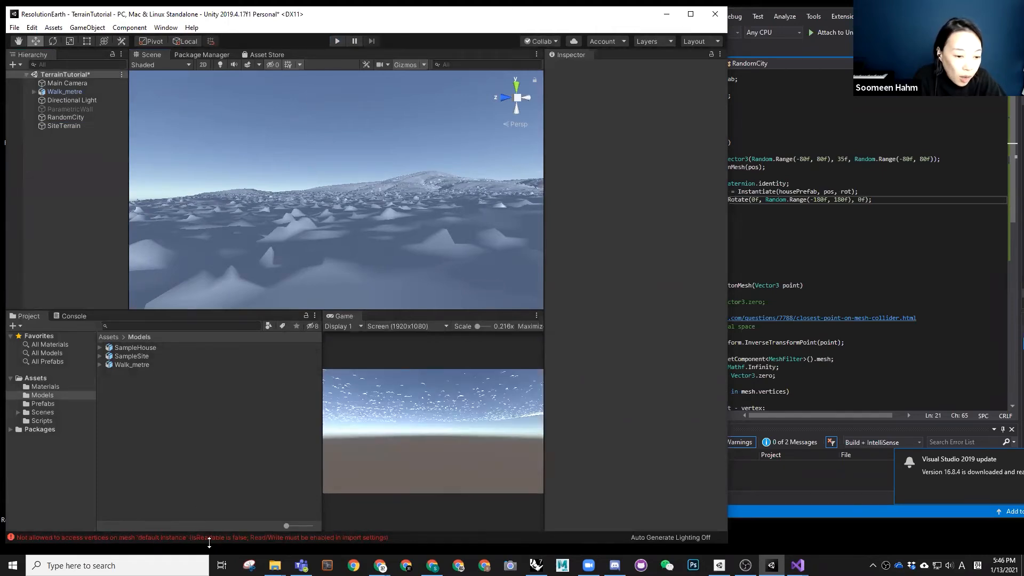
Enable Read/Write for the meshes in the SampleSite model's import settings
left_click(126, 356)
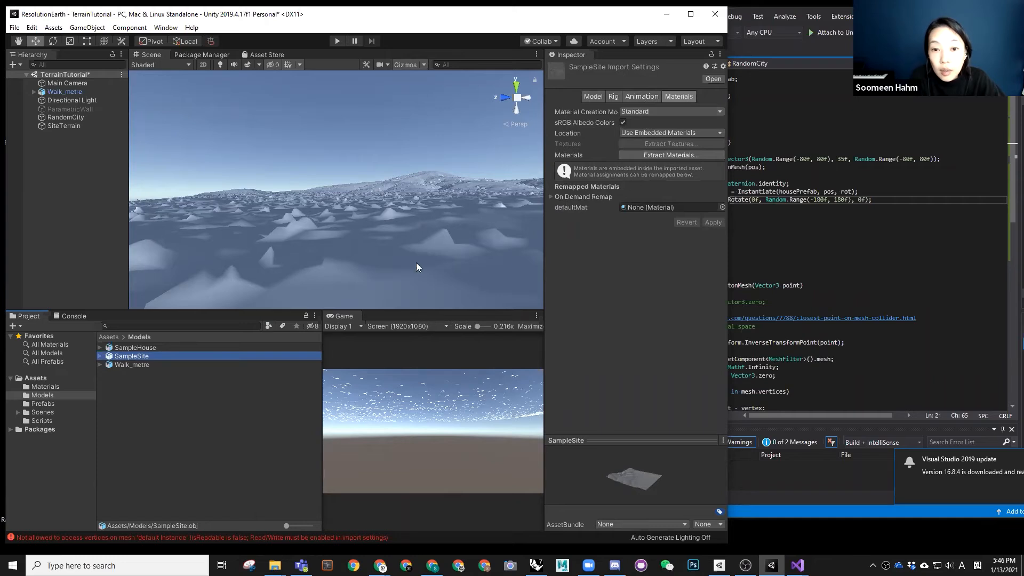
left_click(100, 356)
left_click(128, 366)
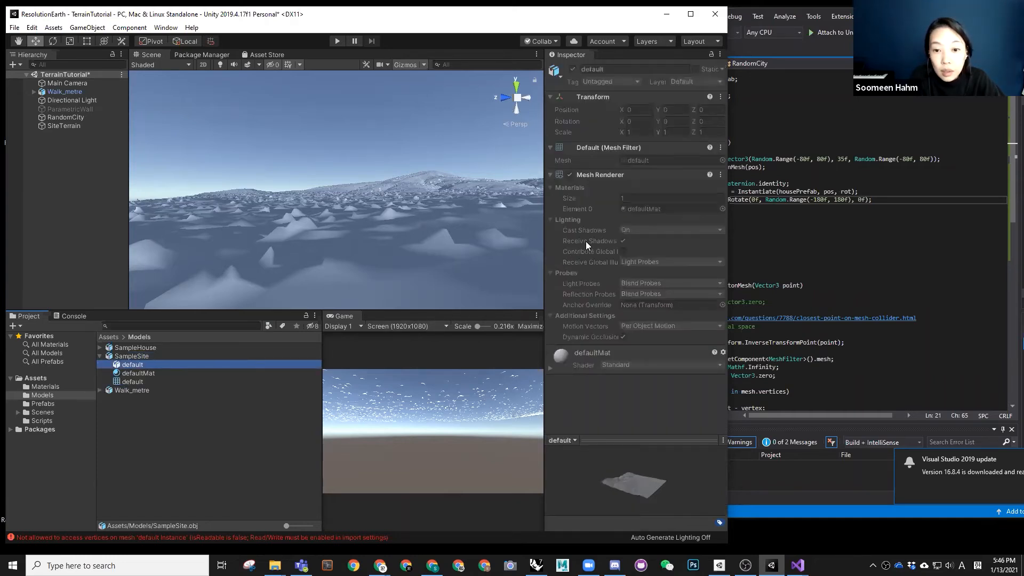
left_click(131, 356)
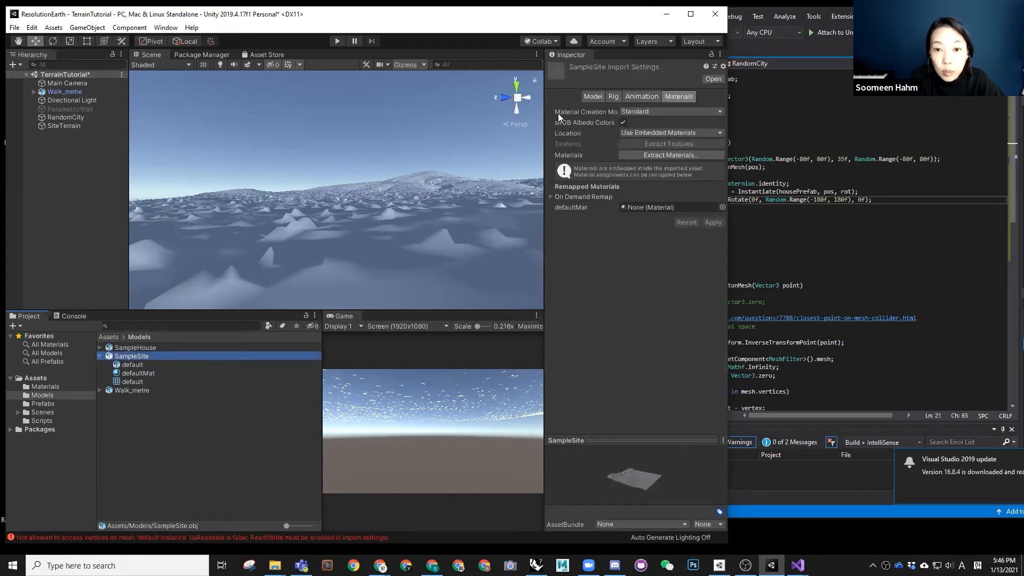
left_click(592, 96)
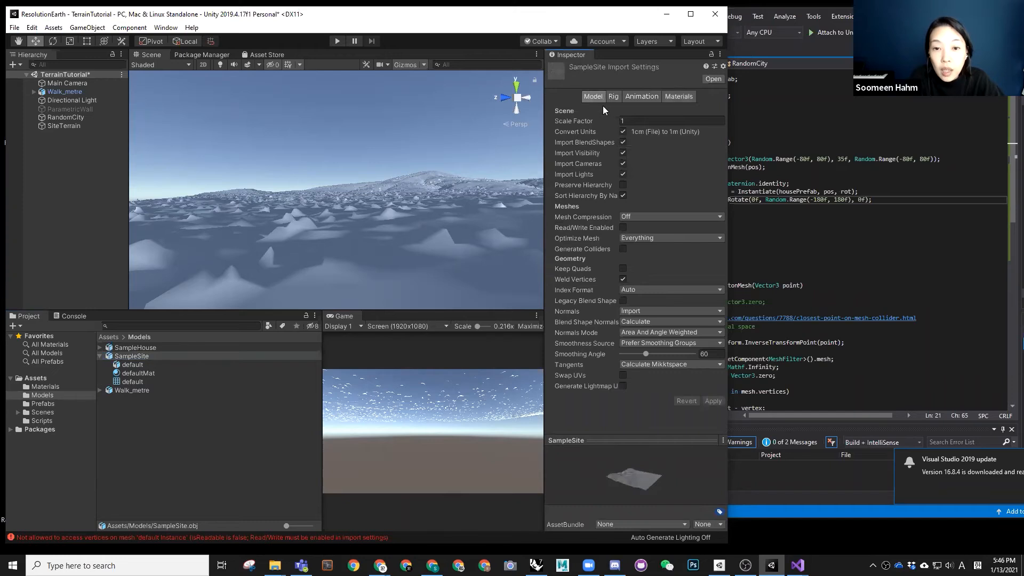
left_click(132, 357)
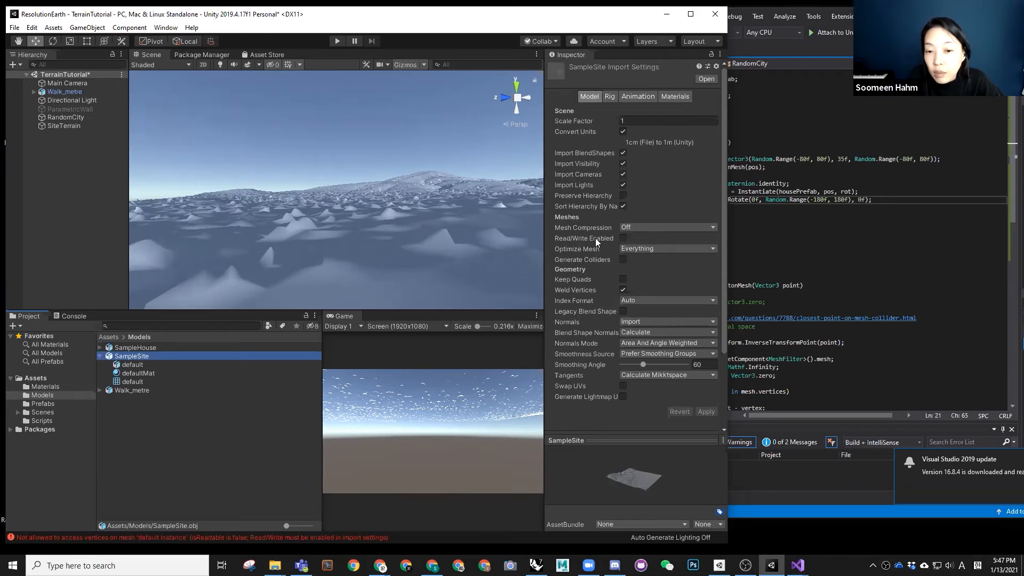
left_click(623, 238)
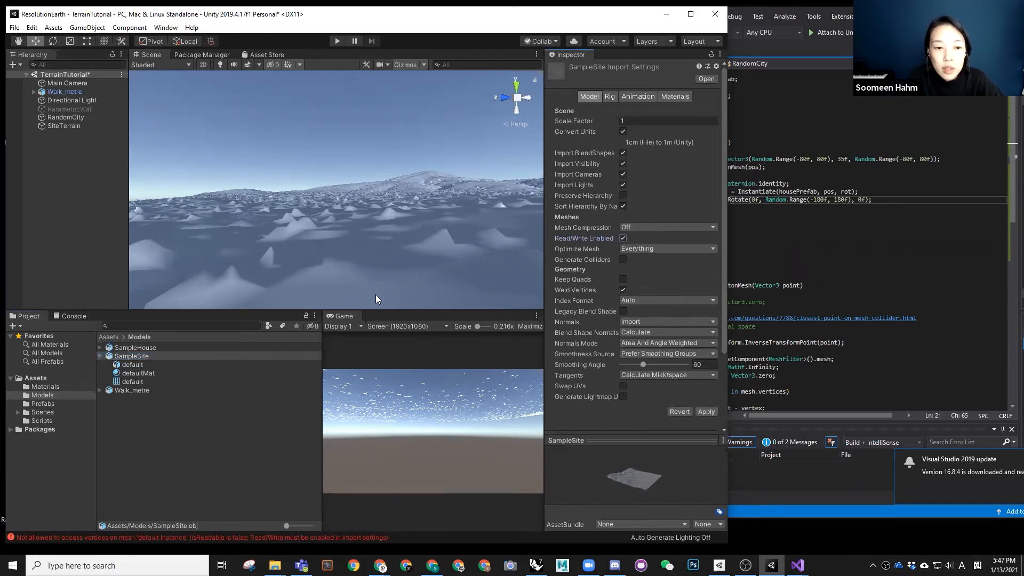
Start the scene and apply the pending import settings for SampleSite.obj
scroll(360, 228, "down", 5)
left_click_drag(372, 174, 416, 245, "alt")
left_click(338, 41)
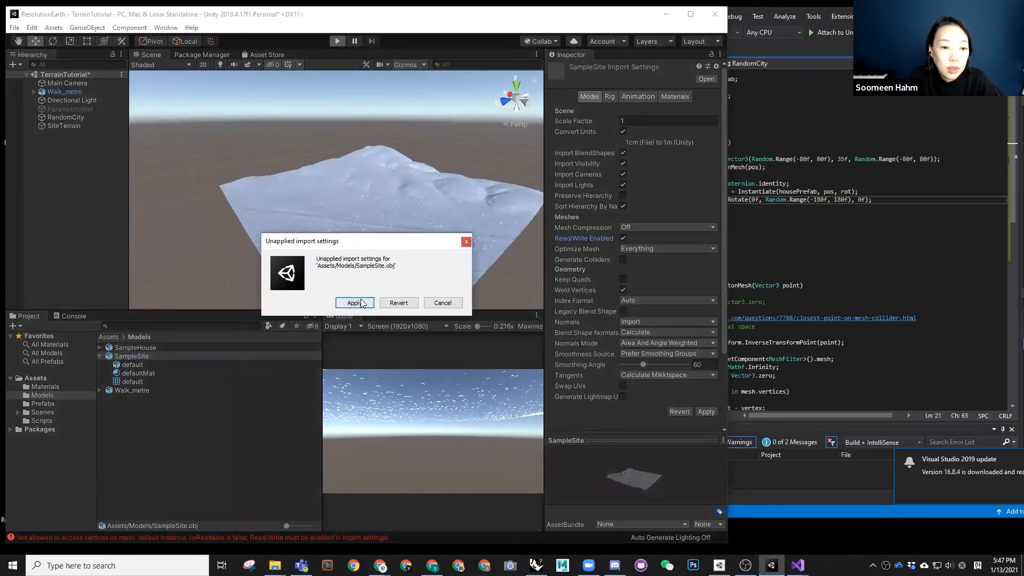
left_click(355, 303)
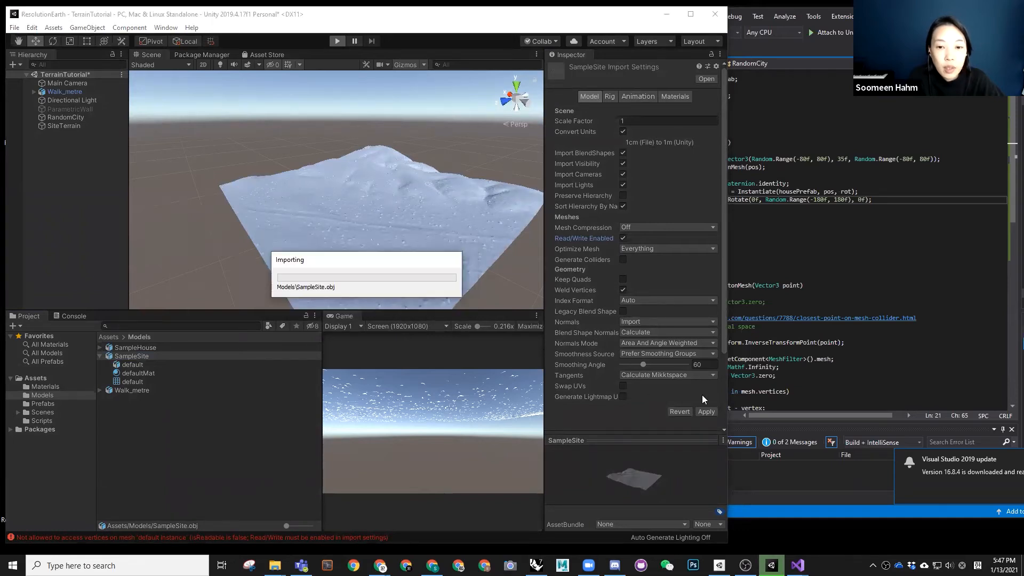
Inspect the houses on the terrain from several angles and stop the run
scroll(324, 208, "down", 3)
left_click_drag(324, 208, 410, 232, "alt")
scroll(370, 193, "up", 8)
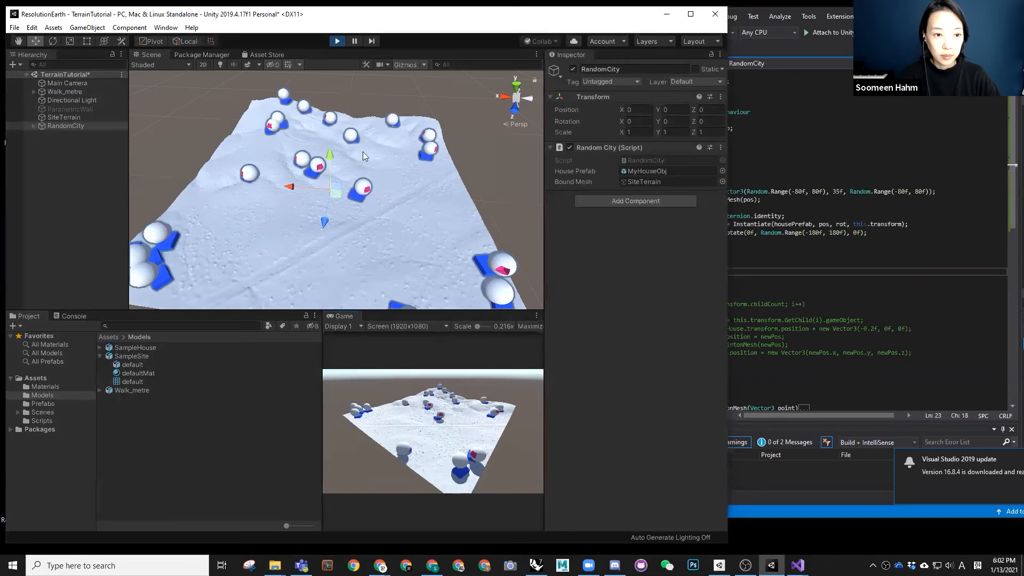
left_click_drag(363, 153, 354, 172, "alt")
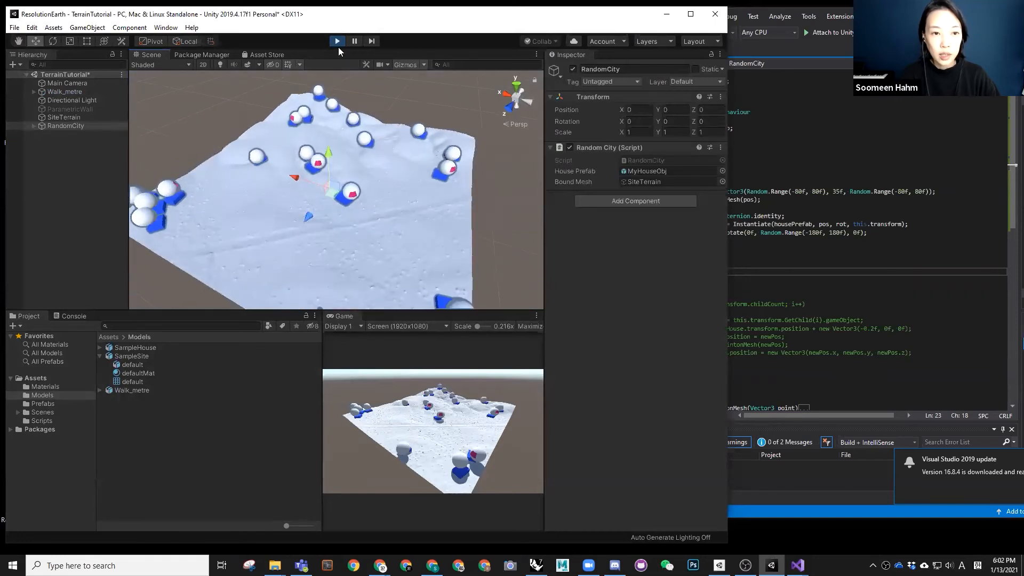
left_click(337, 41)
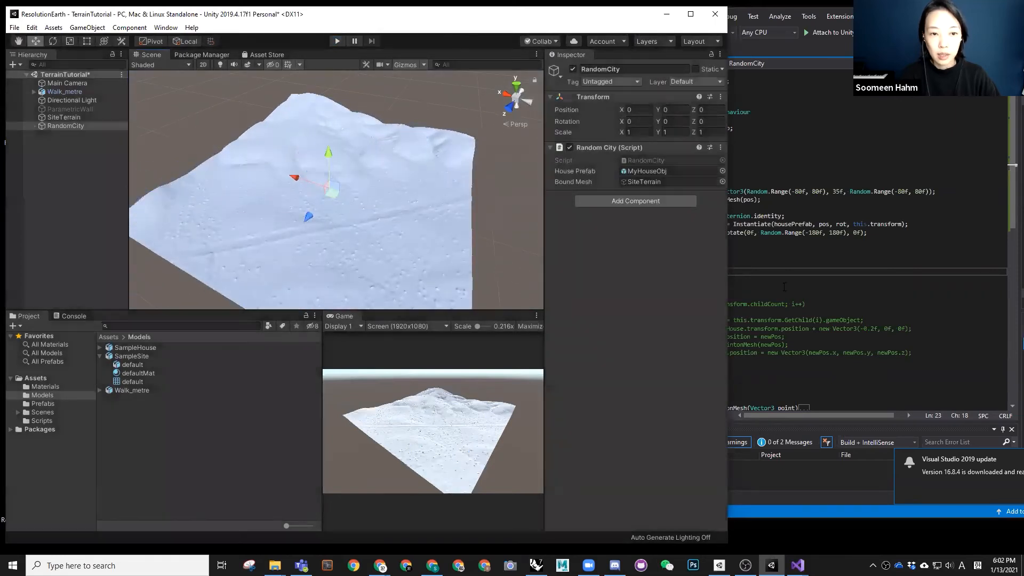
left_click(817, 257)
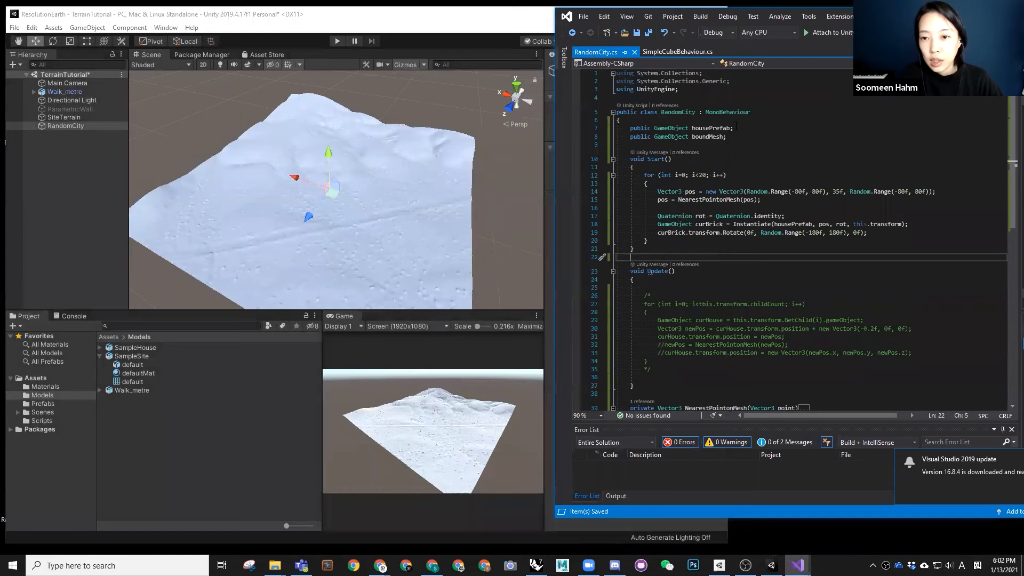
left_click_drag(735, 128, 630, 129)
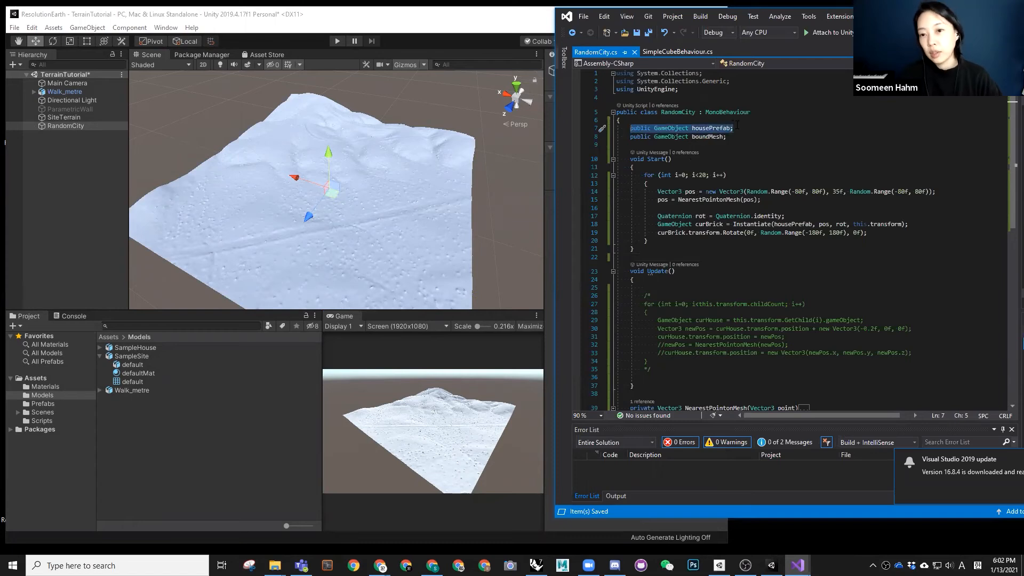
key("Delete")
key("ctrl+z")
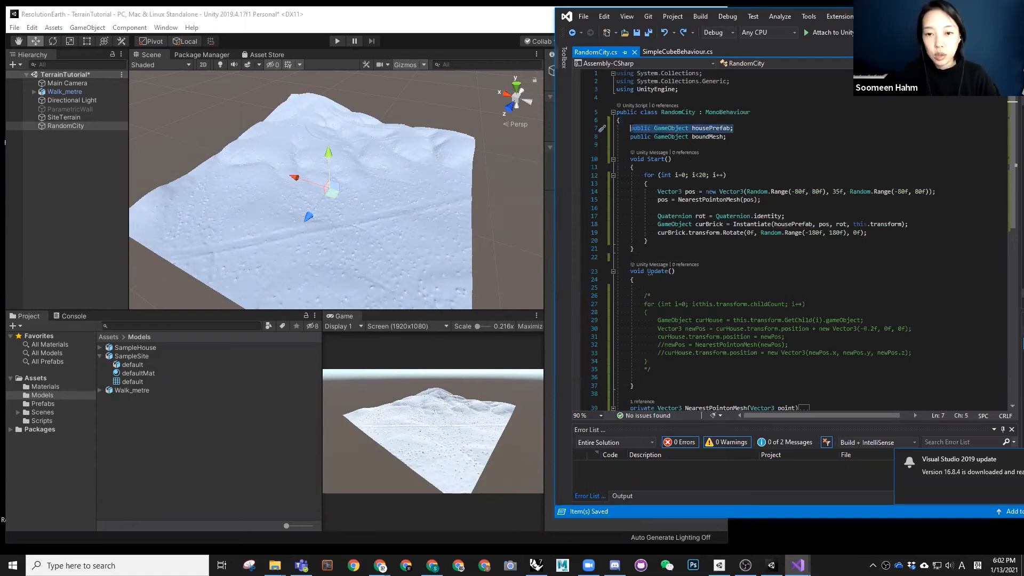
In RandomCity.cs, duplicate the housePrefab declaration and name the copy housePrefab2
left_click(742, 130)
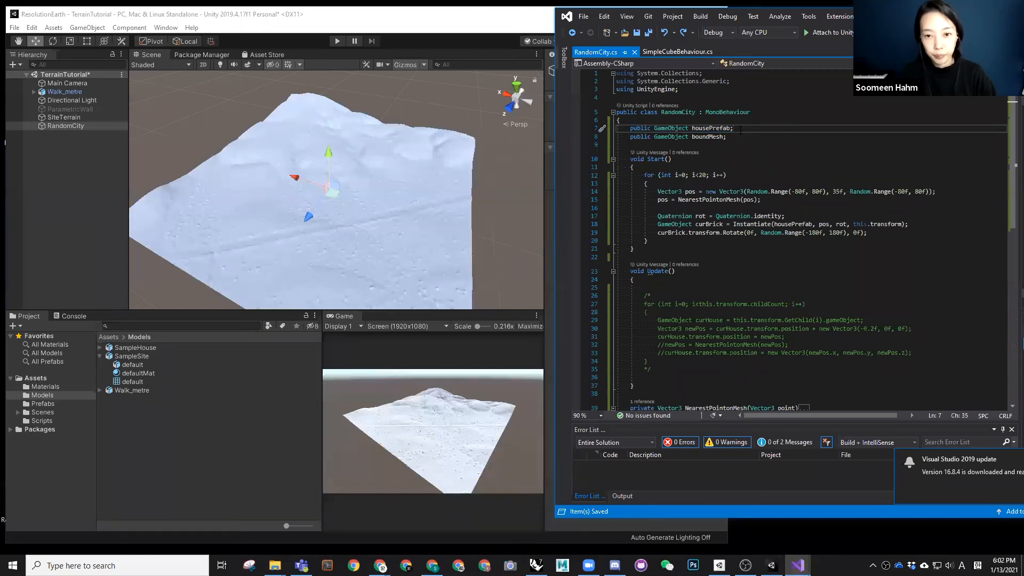
key("ctrl+d")
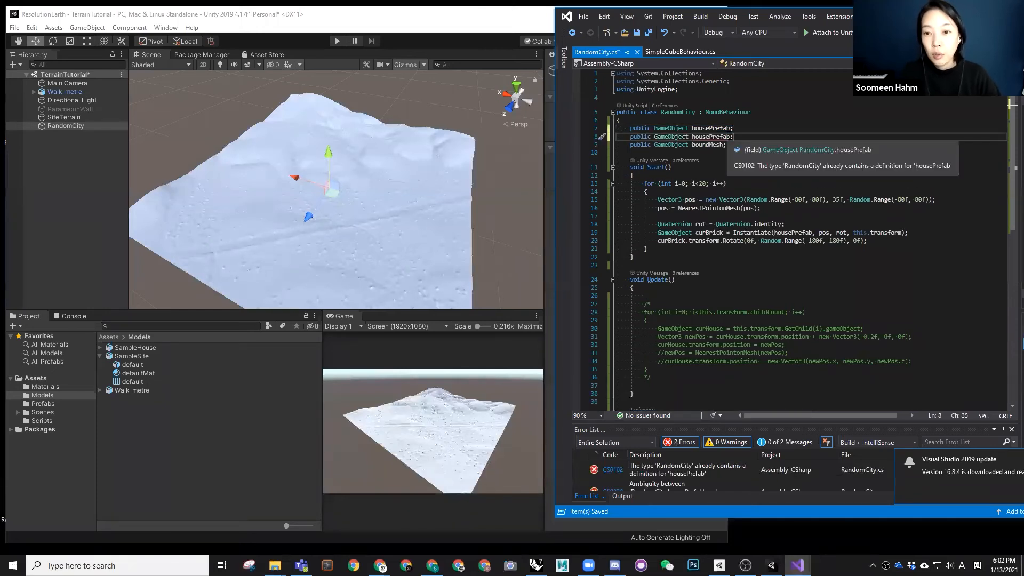
key("Left")
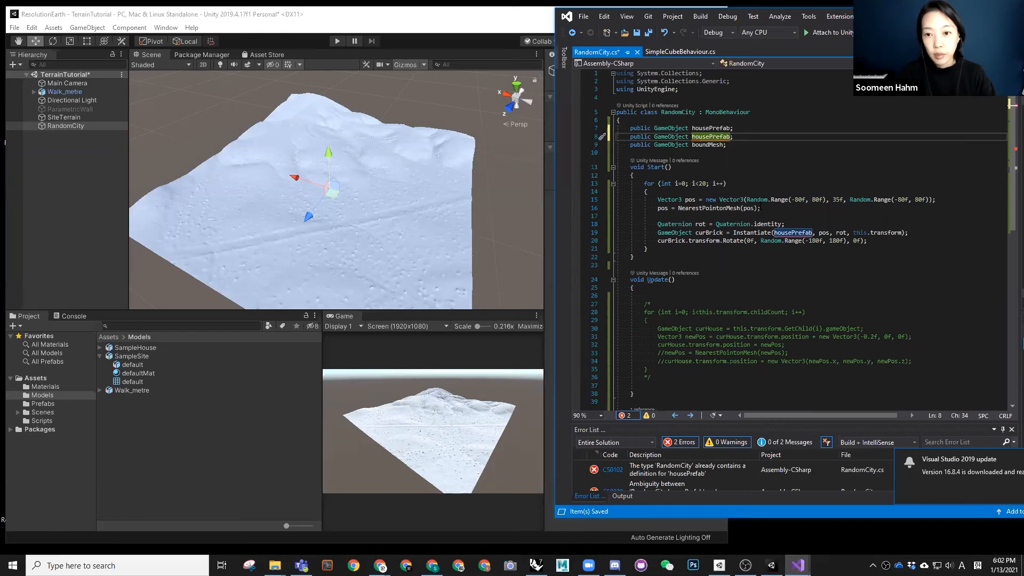
type("2")
left_click(752, 145)
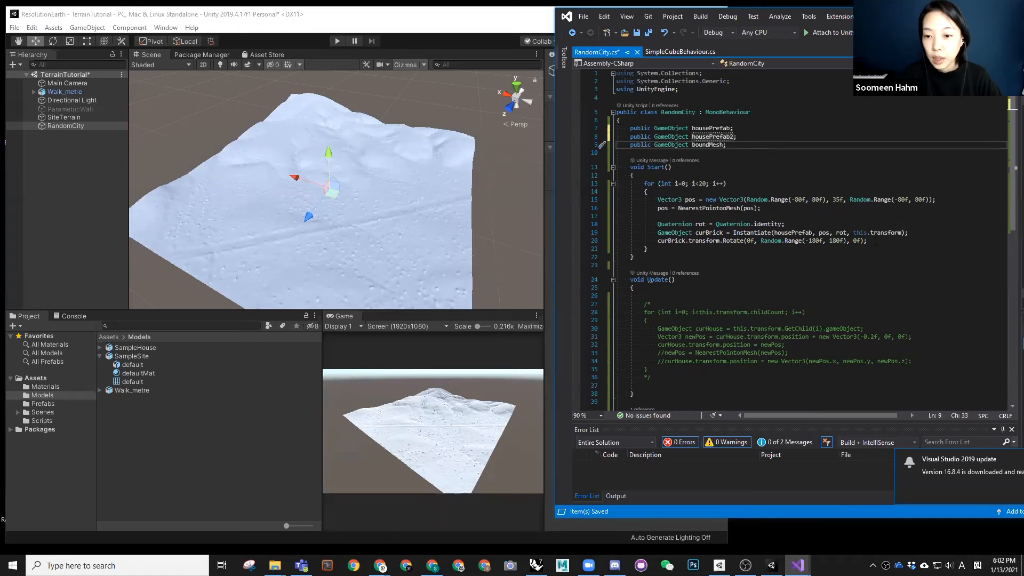
In the for loop of Start, remove the blank line above the Quaternion rot declaration and leave one below it
left_click(836, 226)
key("Return")
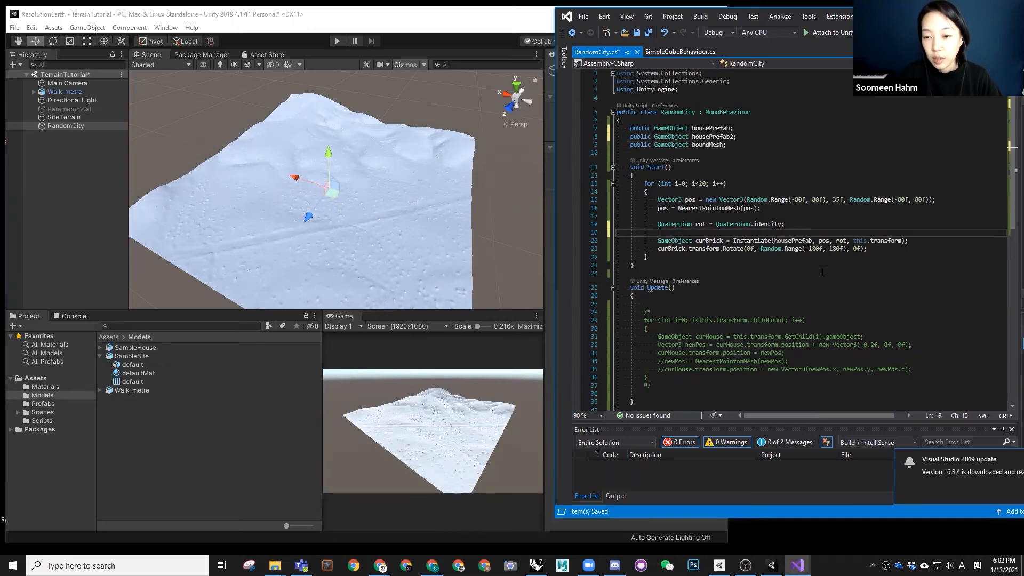
left_click(630, 217)
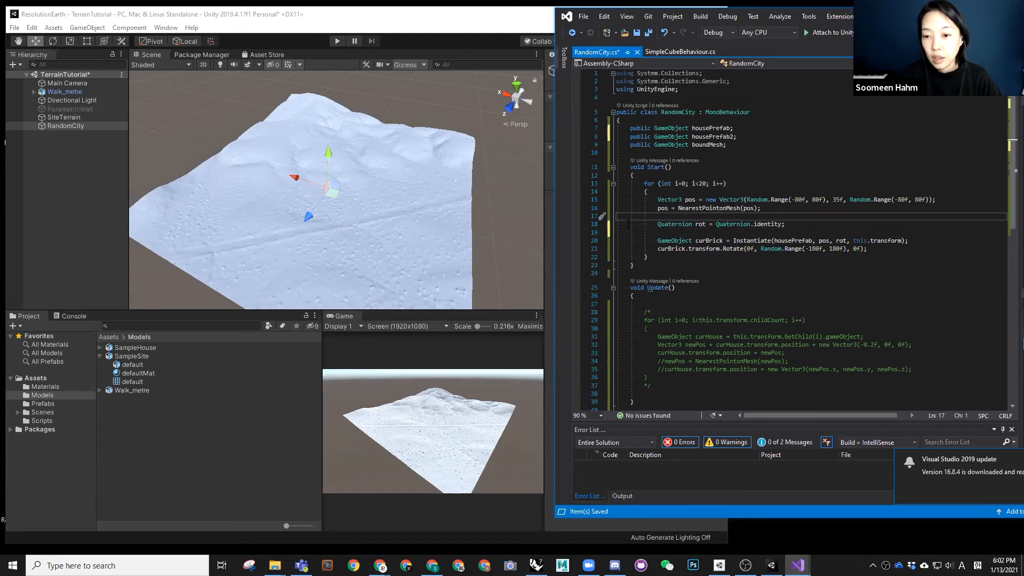
key("BackSpace")
left_click(728, 224)
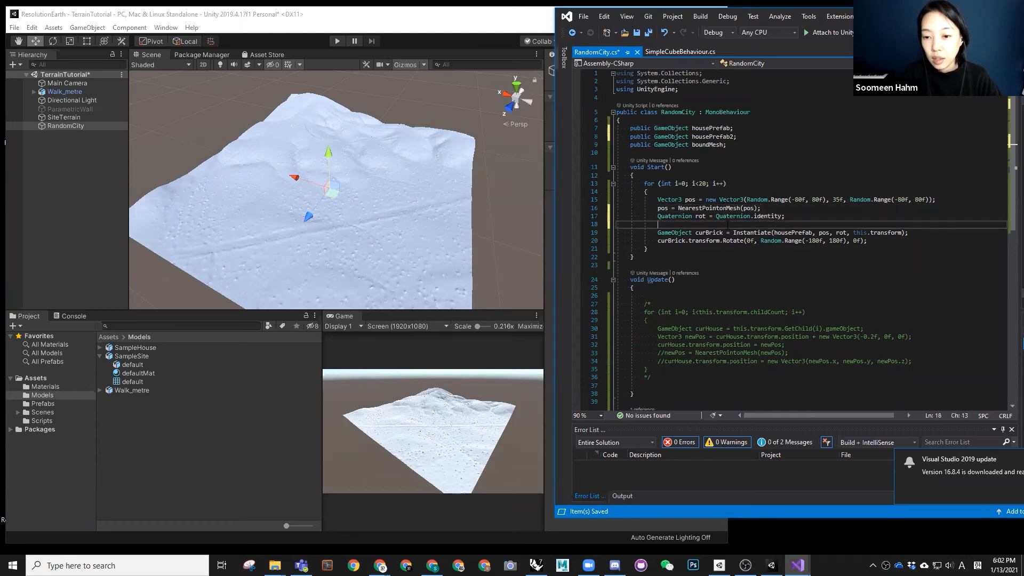
Leave two blank lines above the curBrick Instantiate line, with the Rotate call directly beneath it
left_click(920, 235)
key("Return")
key("Return")
left_click(712, 224)
key("Return")
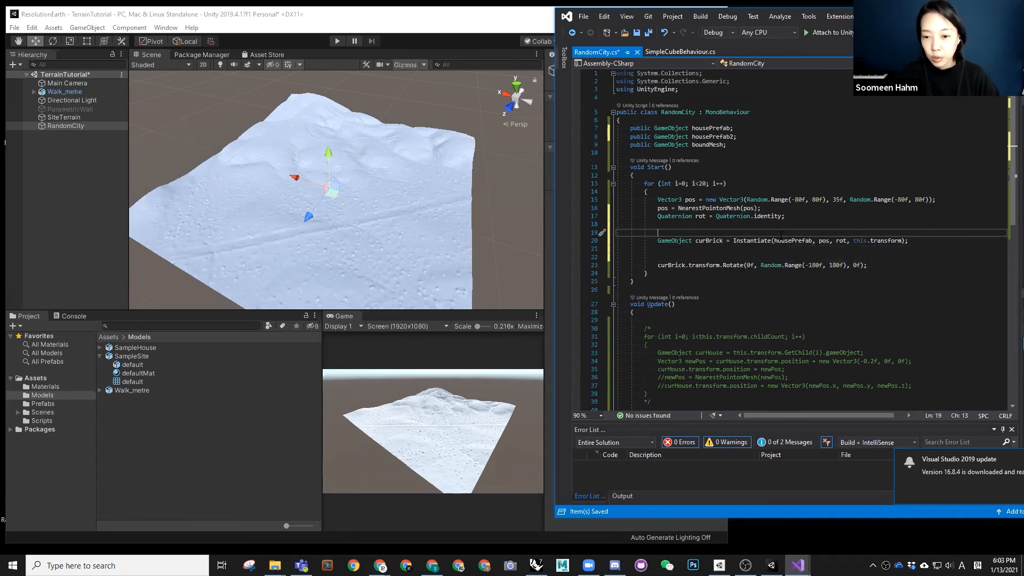
left_click(638, 258)
key("BackSpace")
key("BackSpace")
left_click(679, 232)
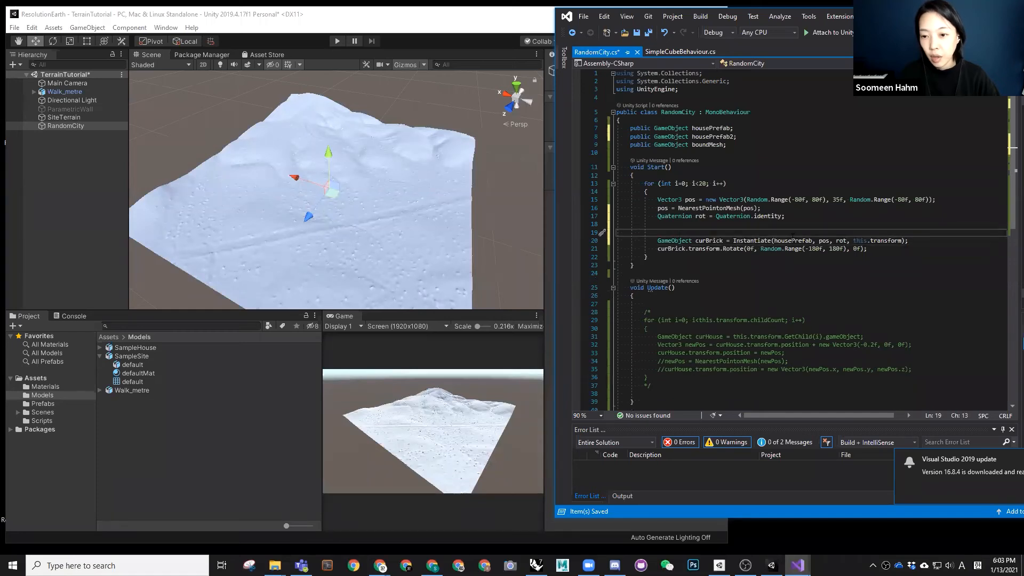
Add two blank lines after the curBrick.transform.Rotate call, before the loop's closing brace
left_click(881, 250)
key("Return")
key("Return")
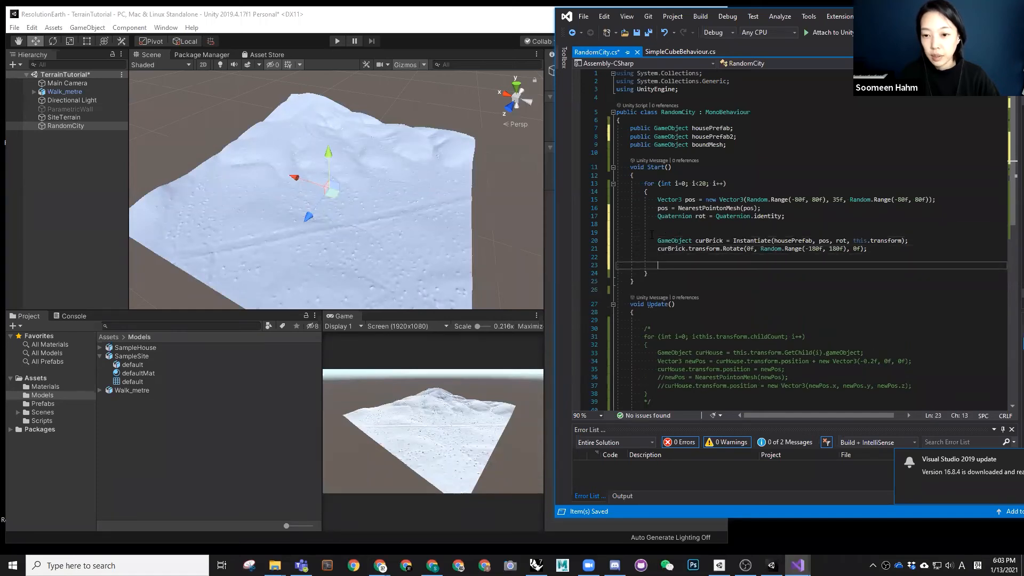
left_click(655, 233)
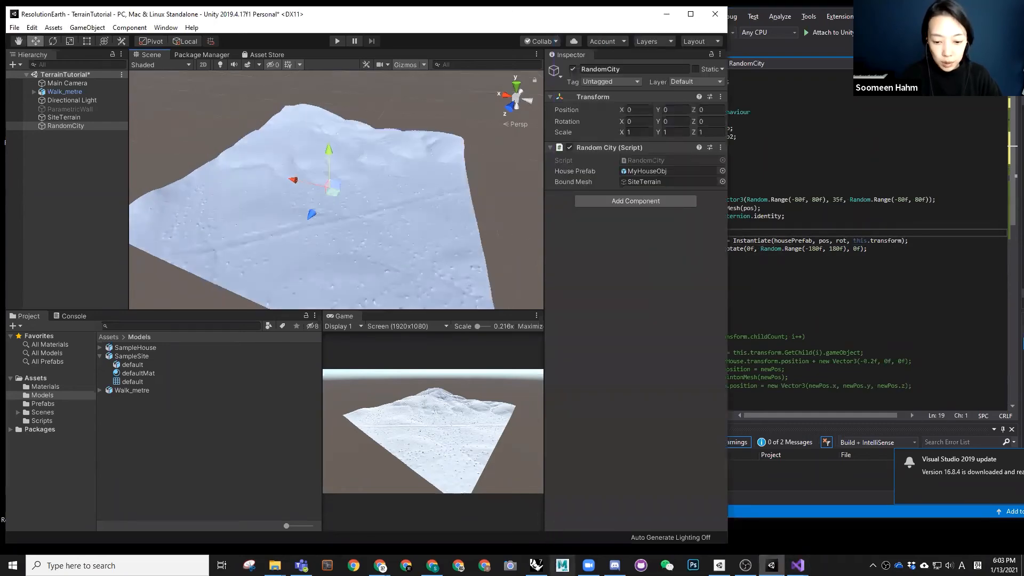
Switch to Rhino and move the point above the terrain in the Front view to about (-6.5, 0, 22.4)
left_click(536, 565)
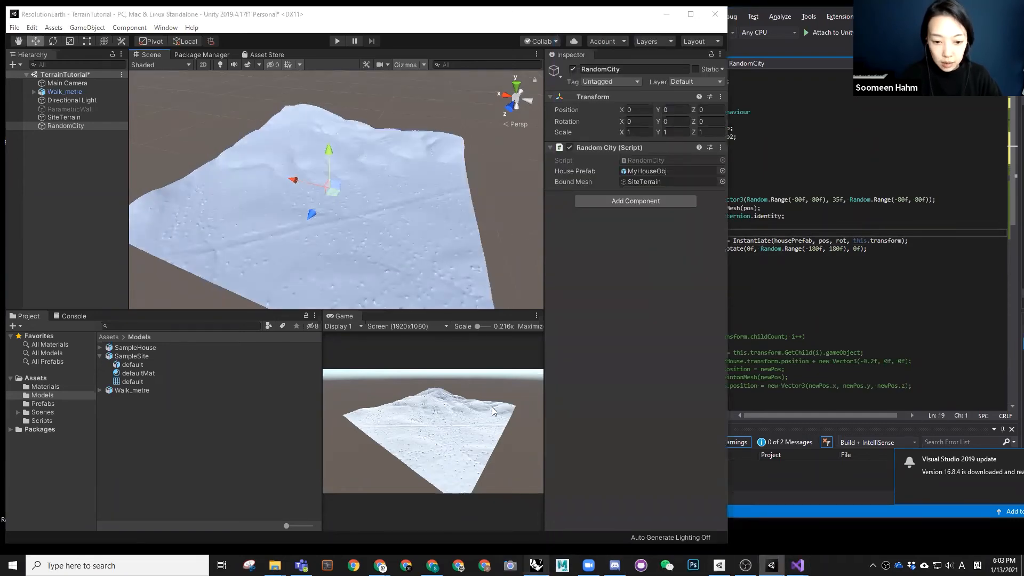
scroll(405, 382, "down", 4)
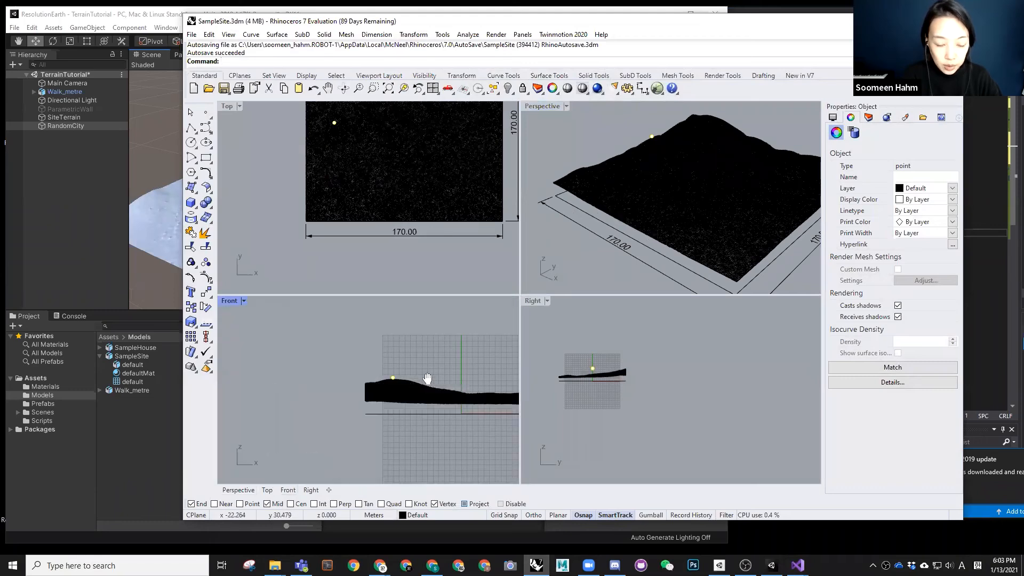
left_click_drag(284, 347, 292, 366)
type("m")
key("Return")
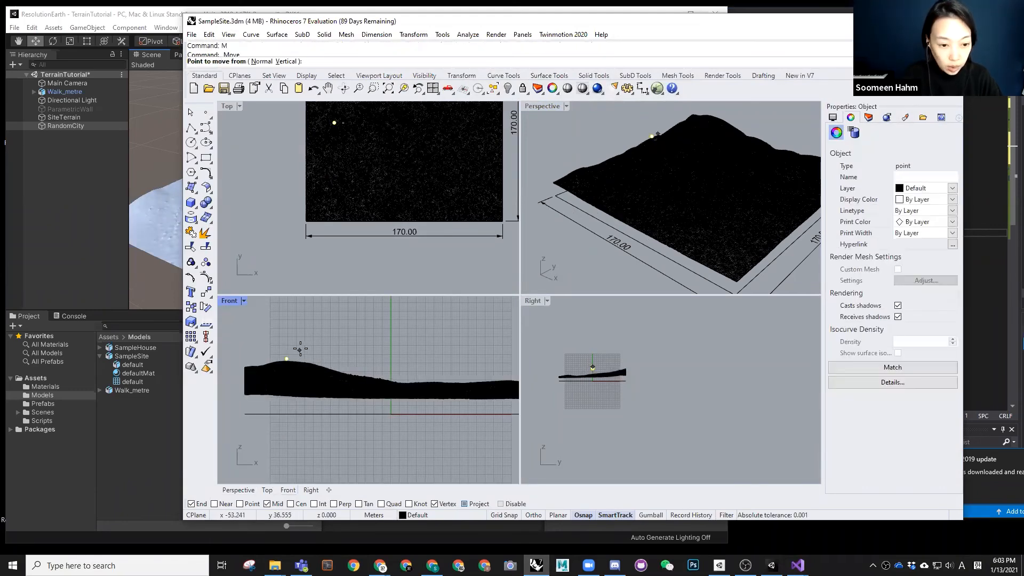
left_click(321, 336)
left_click(414, 352)
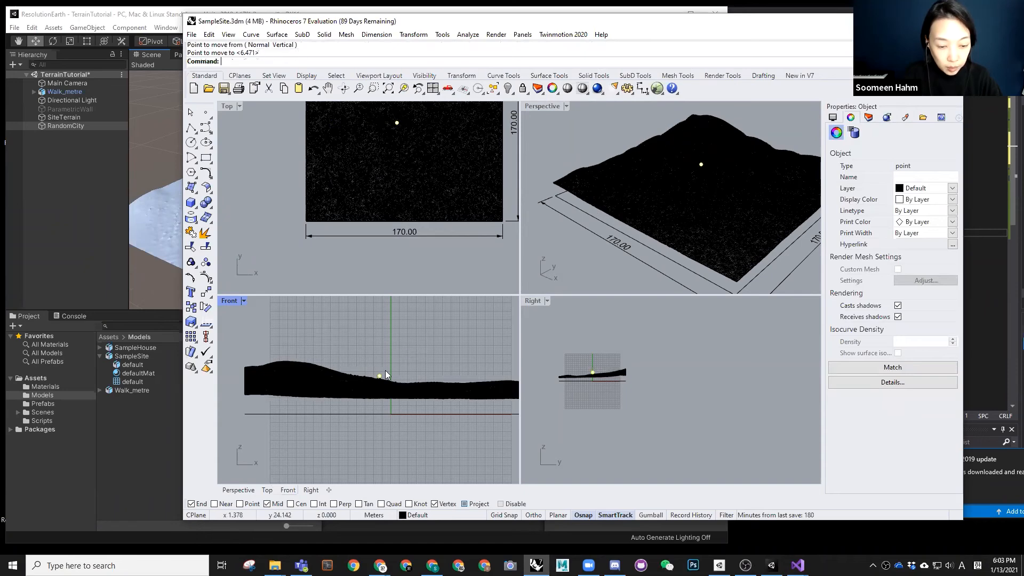
Look up the moved point's coordinates with the What command and close the description
scroll(381, 366, "up", 2)
left_click_drag(377, 361, 392, 387)
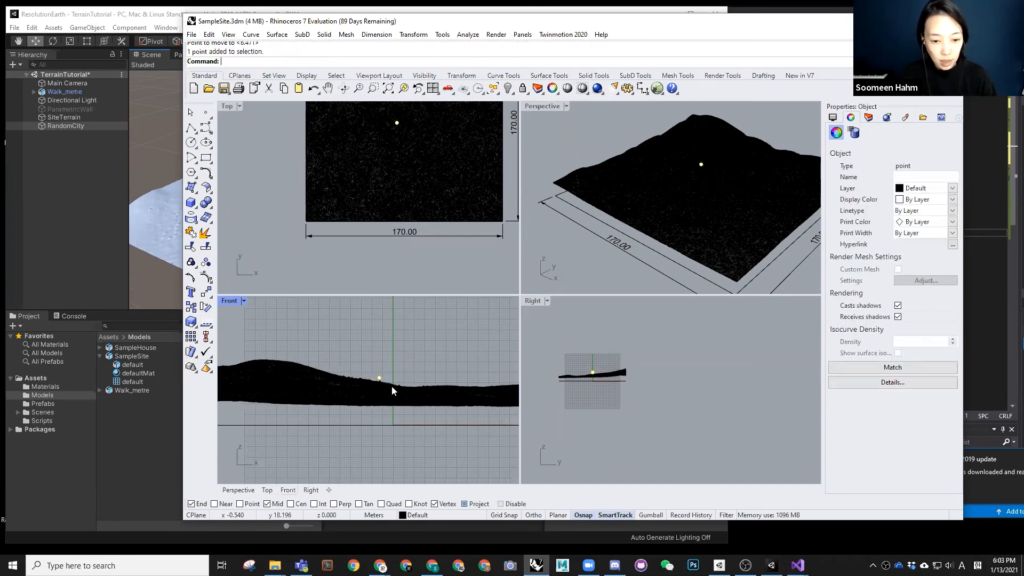
type("What")
key("Return")
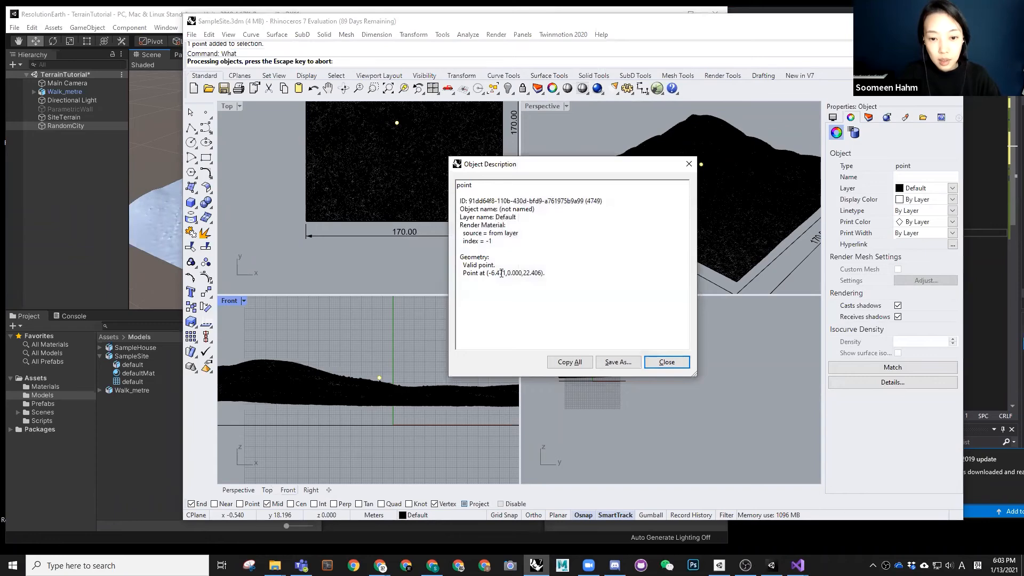
left_click_drag(523, 273, 532, 273)
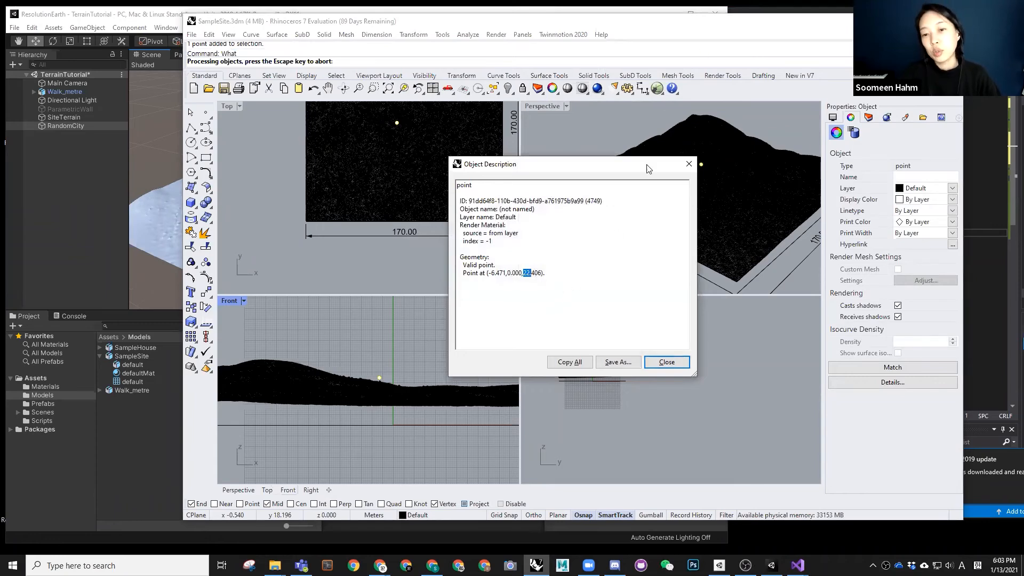
left_click(667, 362)
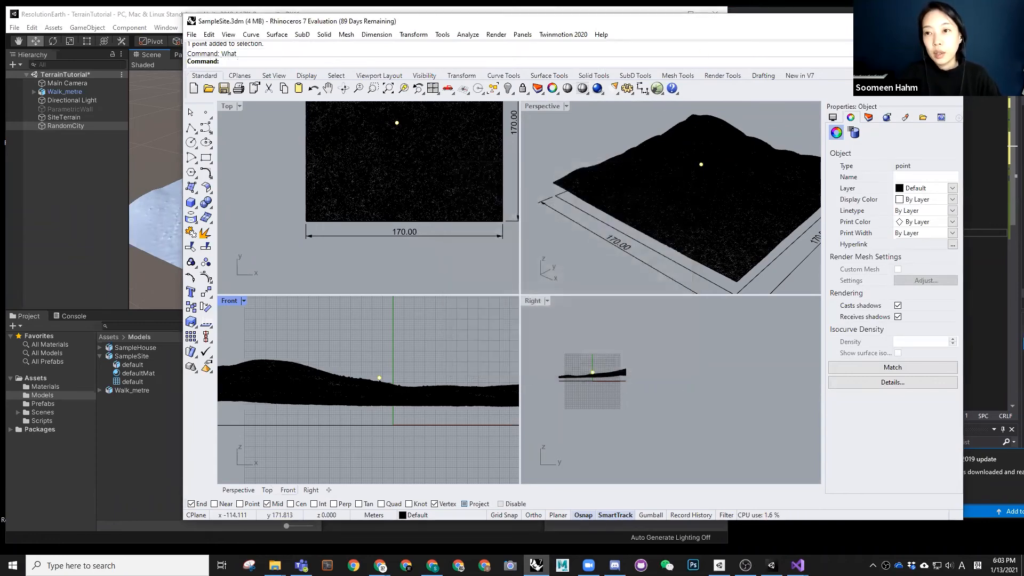
Go back to RandomCity.cs, save the script and let Unity reload the RandomCity component
key("alt+Tab")
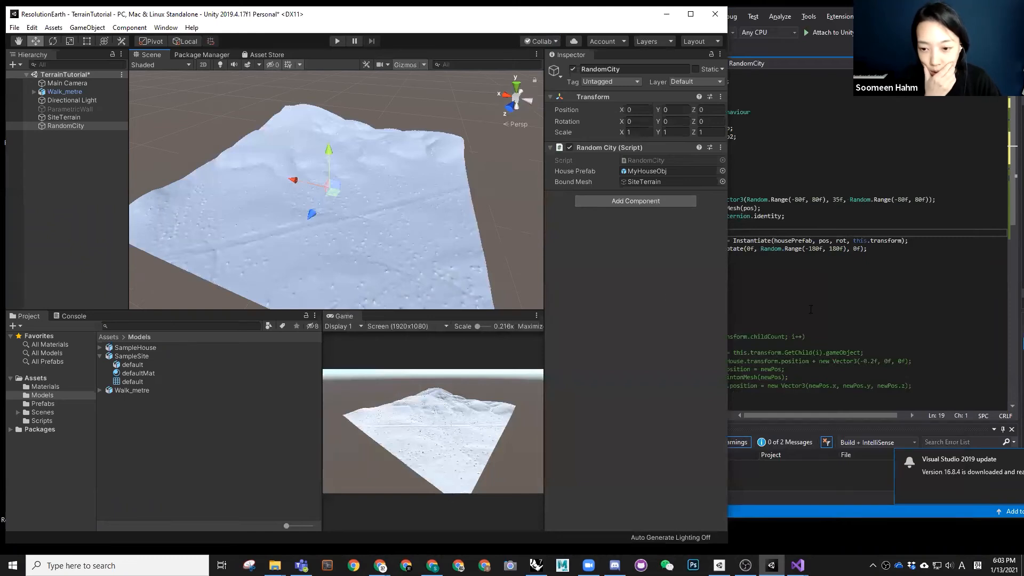
left_click(810, 309)
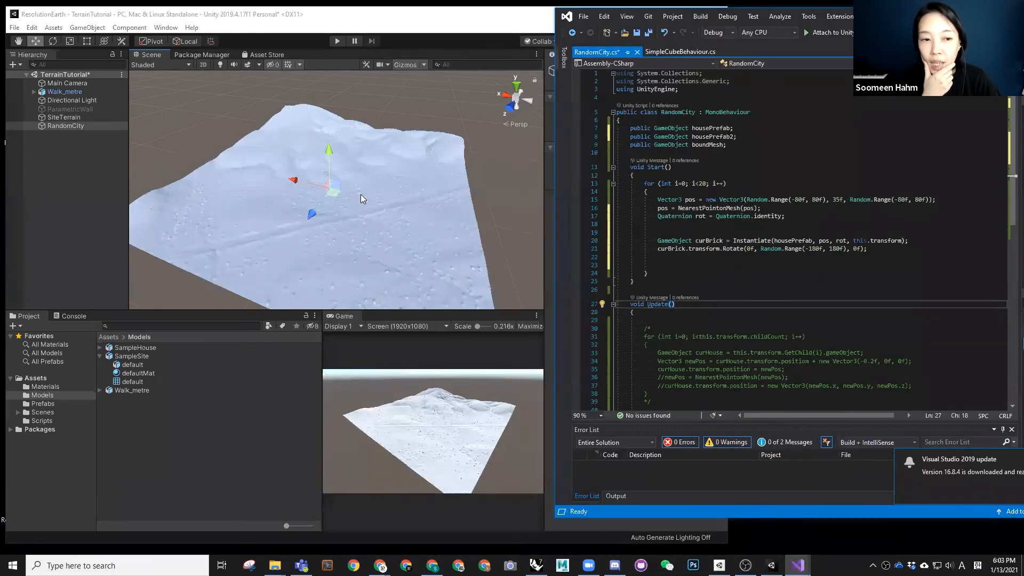
left_click_drag(312, 222, 343, 208, "alt")
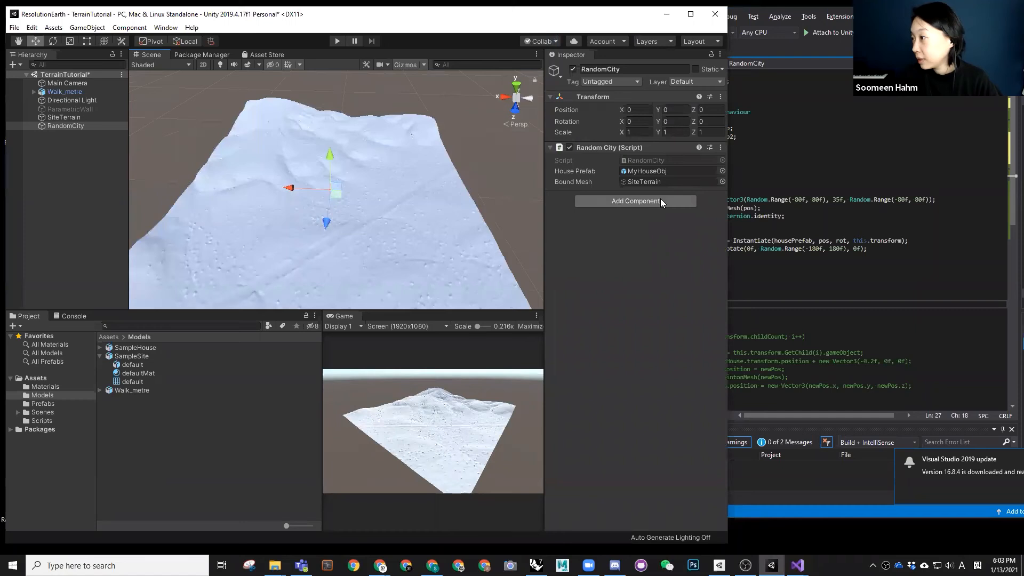
left_click(824, 232)
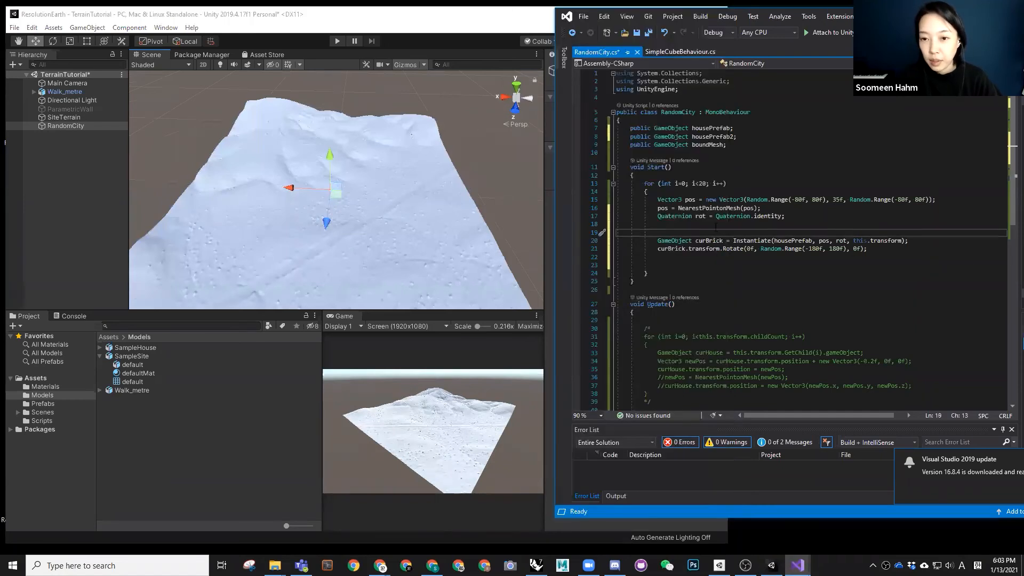
key("ctrl+s")
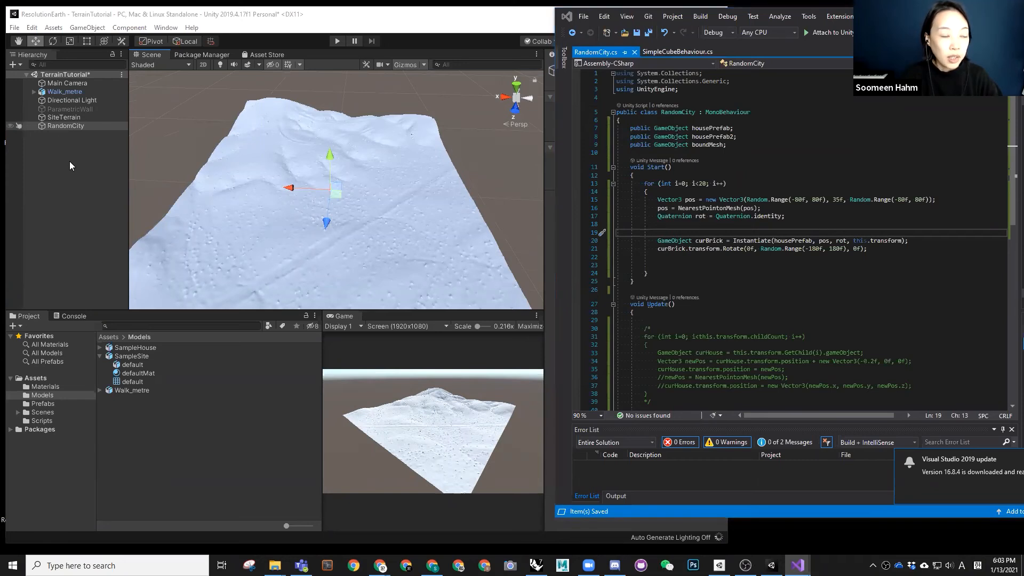
left_click(345, 20)
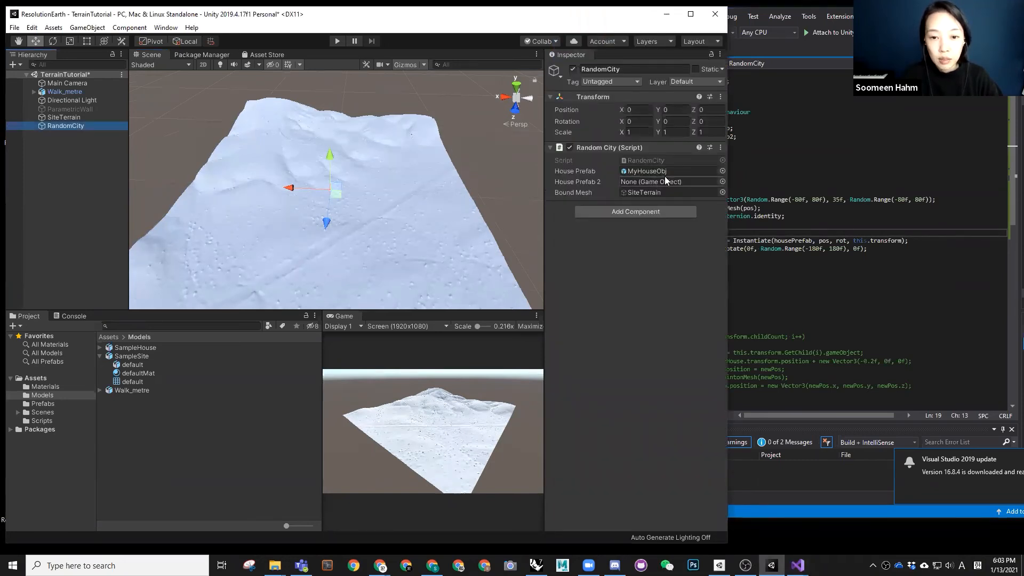
Assign the Brick prefab from the Prefabs folder to RandomCity's House Prefab 2 slot
left_click(109, 336)
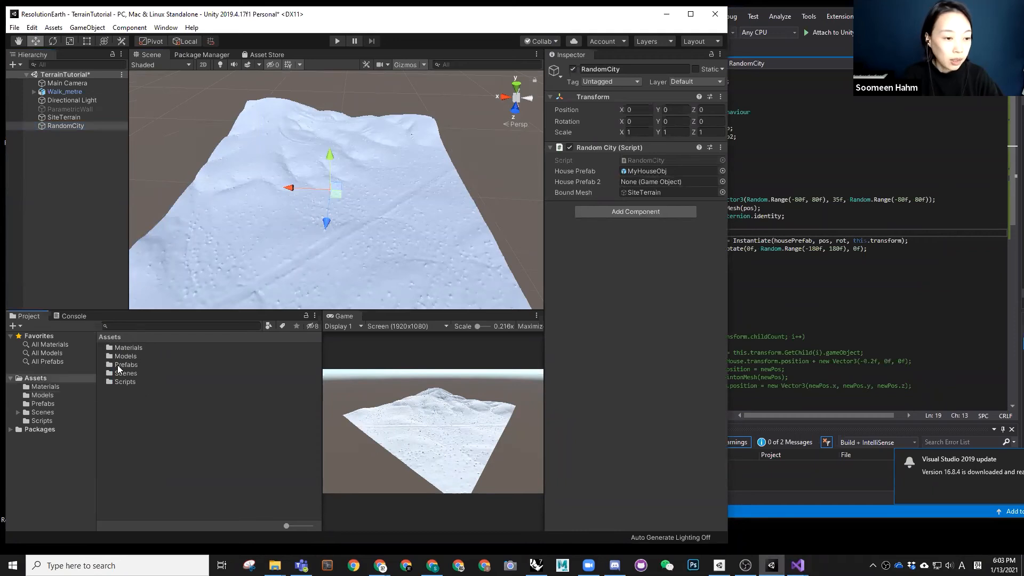
double_click(123, 356)
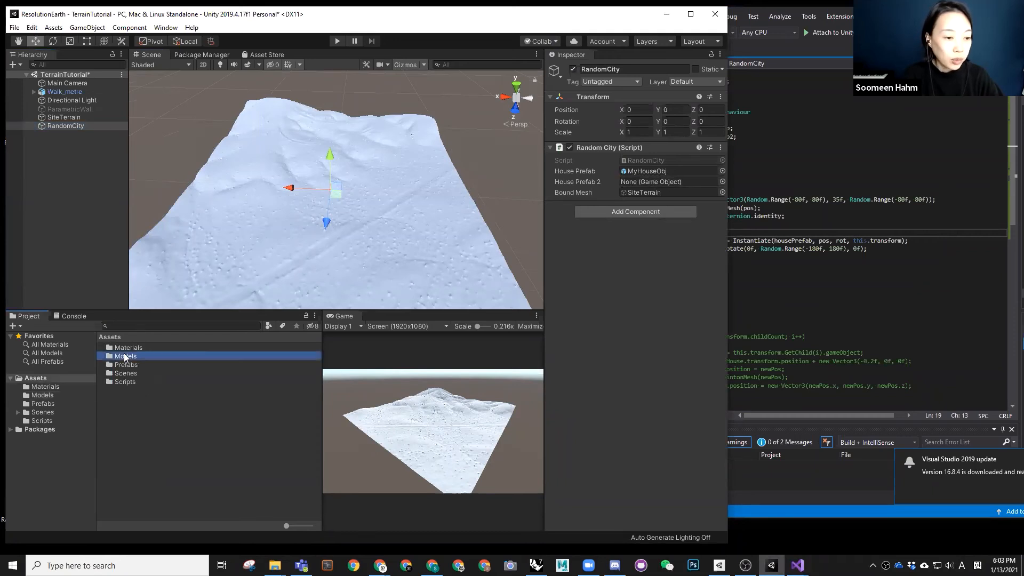
left_click(59, 126)
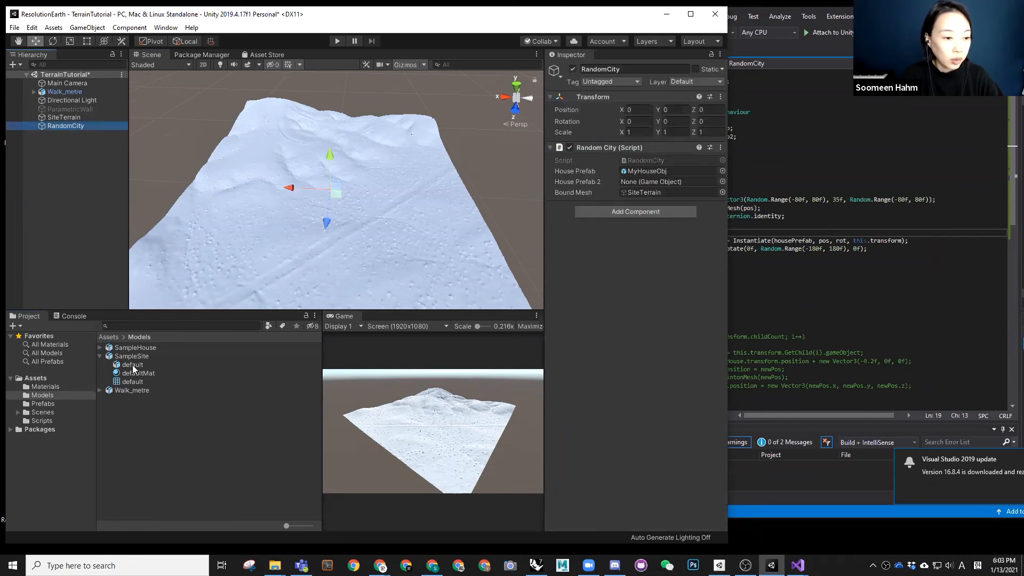
left_click(109, 337)
double_click(130, 365)
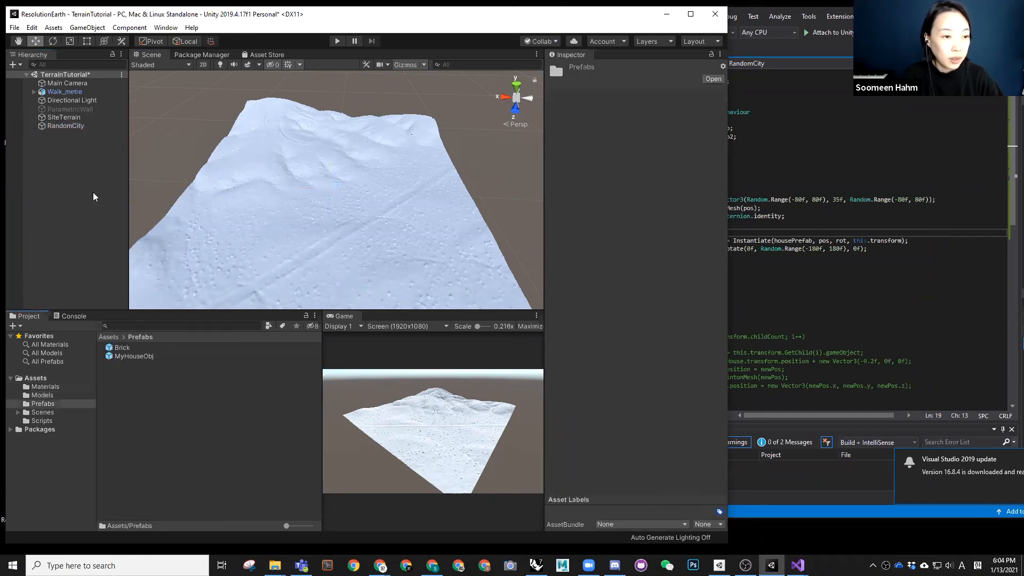
left_click(70, 126)
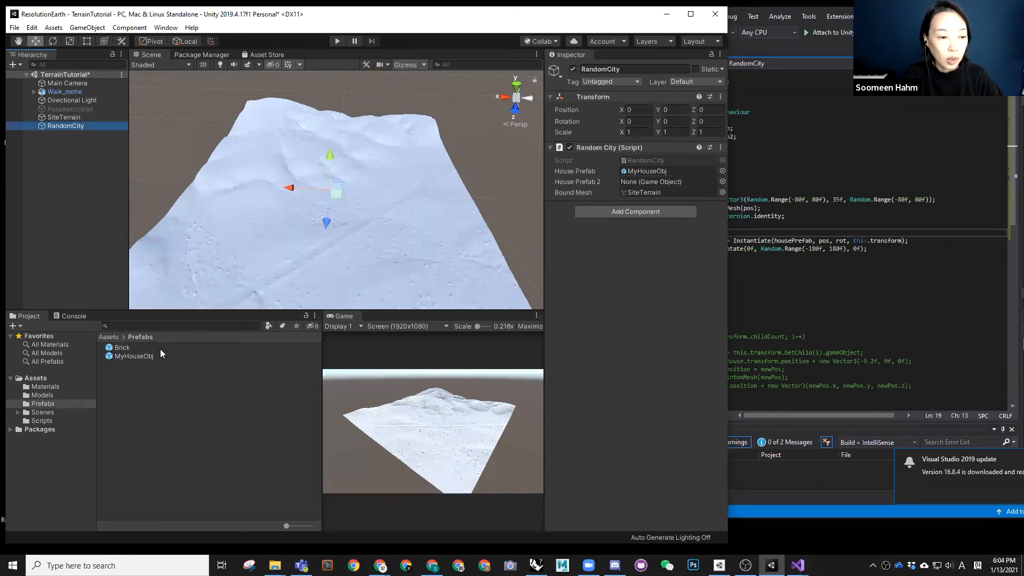
left_click_drag(124, 348, 646, 181)
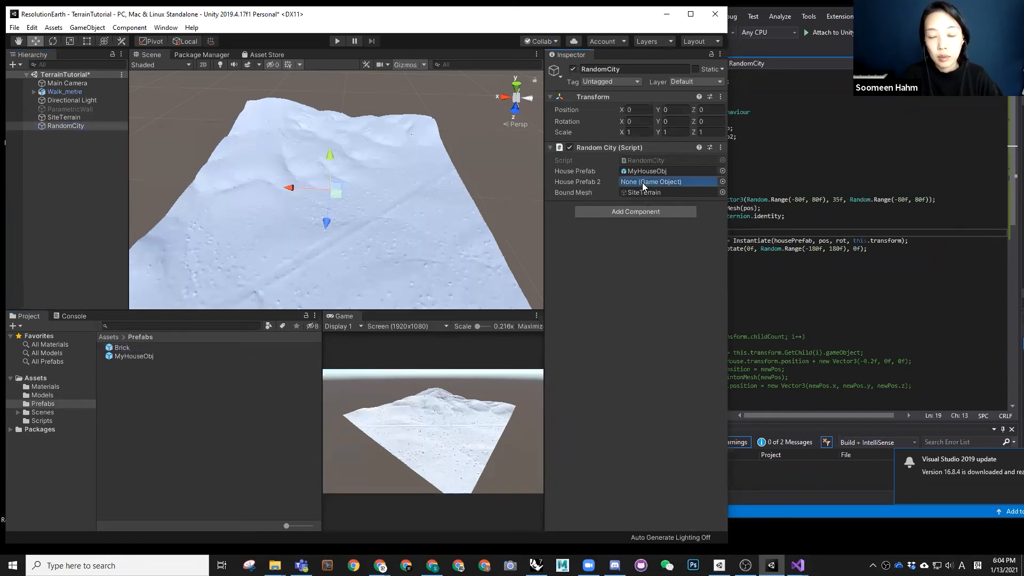
Open the Brick prefab for editing and create a material named Pink in the Assets folder
double_click(120, 348)
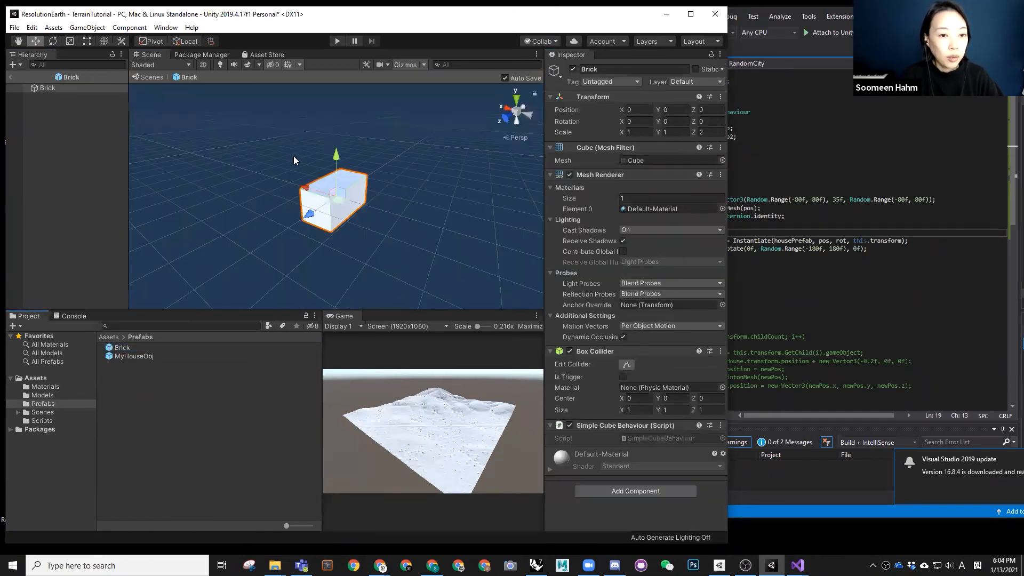
left_click(77, 378)
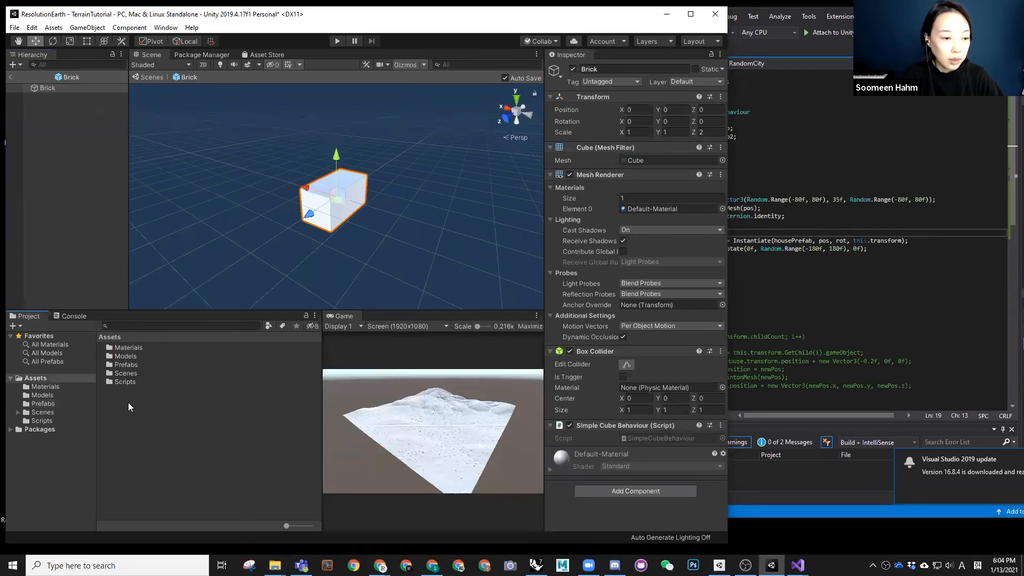
right_click(123, 405)
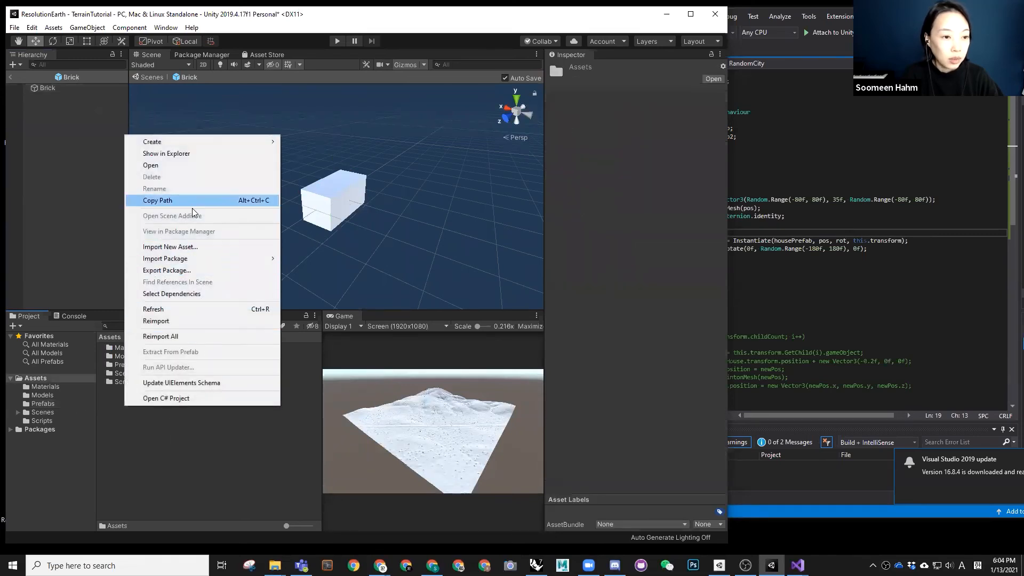
mouse_move(197, 143)
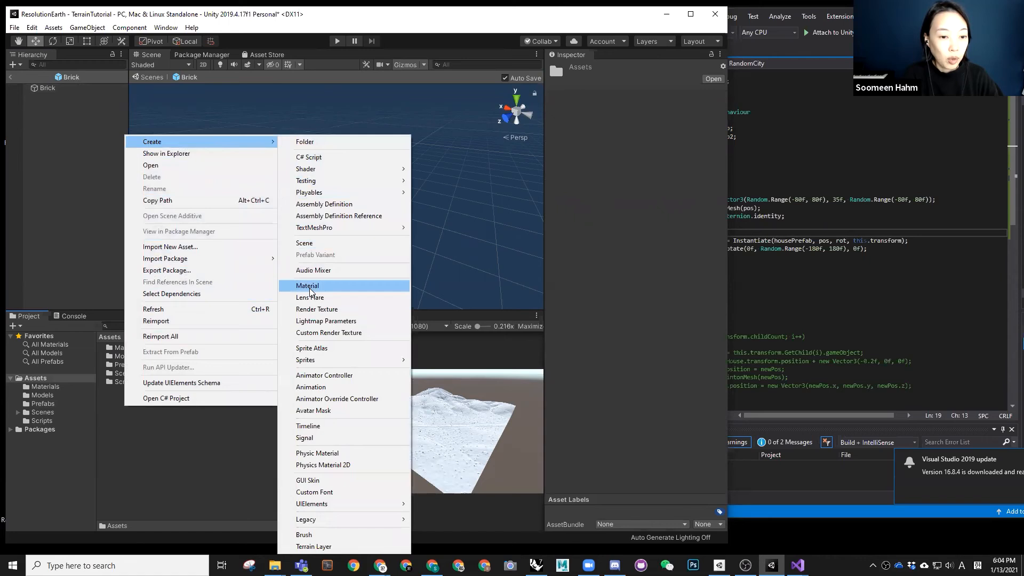
left_click(309, 286)
type("Pink")
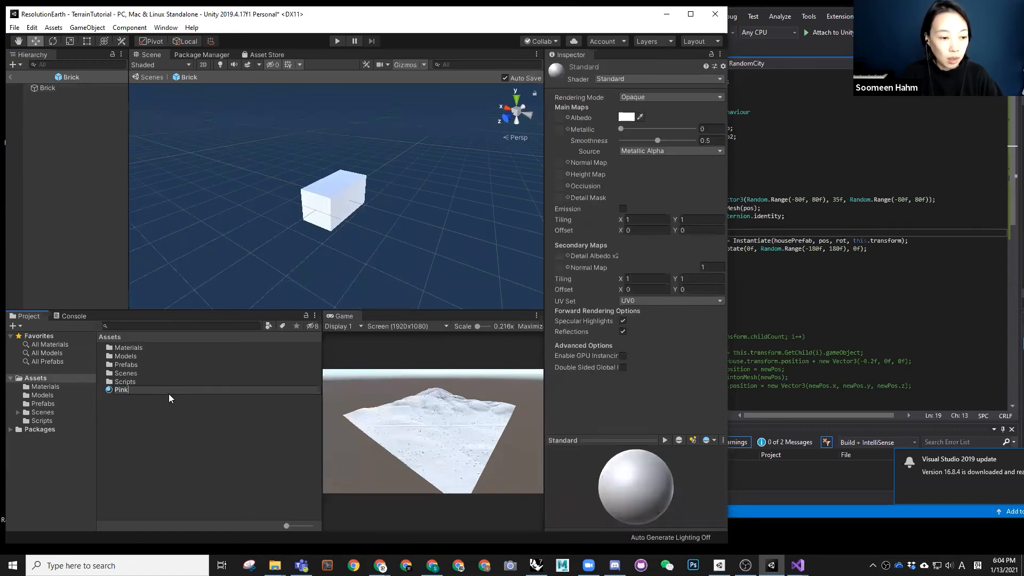
key("Return")
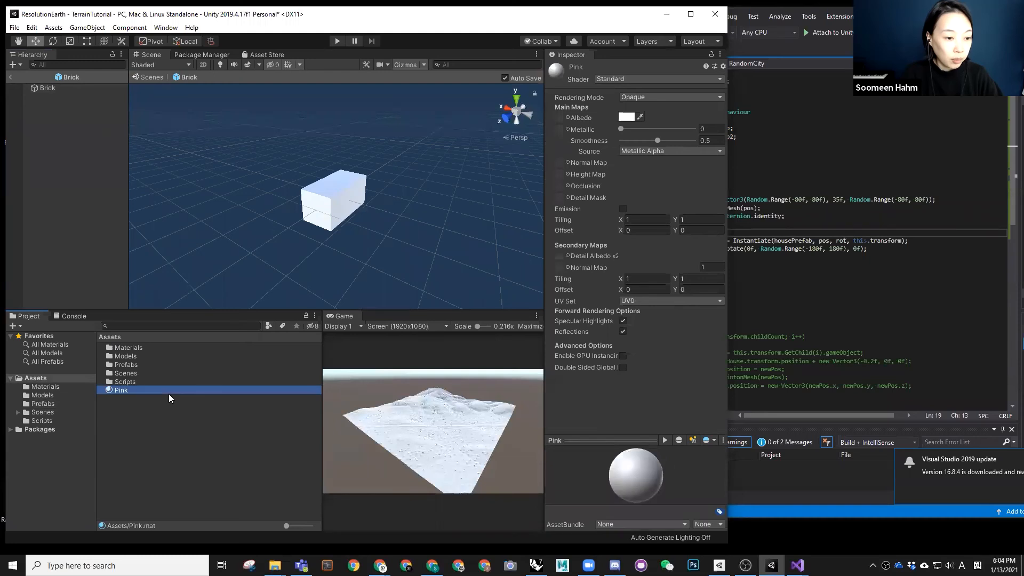
Move the Pink material into the Materials folder and apply it to the brick in the prefab view
double_click(145, 347)
left_click(108, 337)
left_click_drag(123, 391, 134, 350)
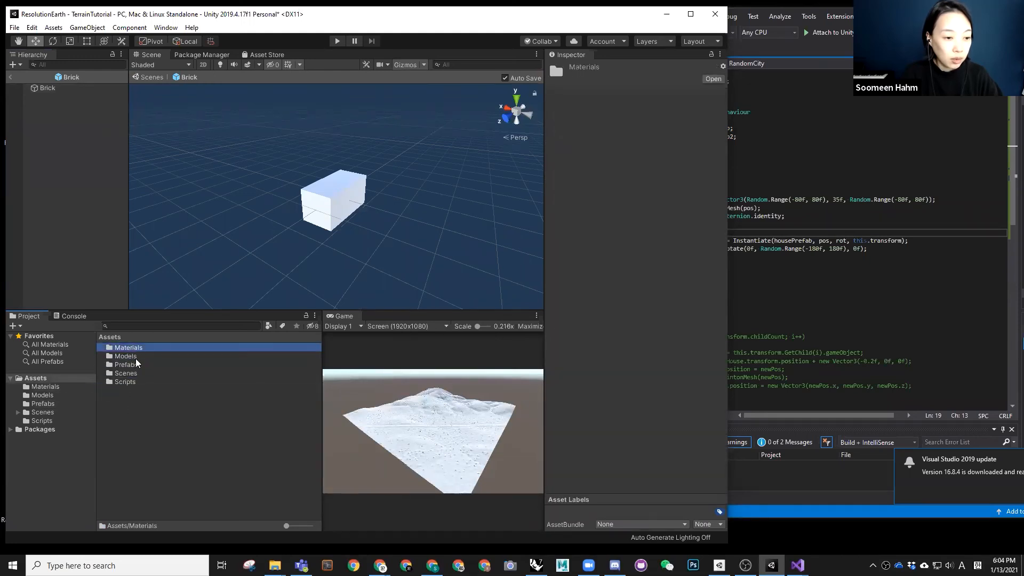
key("Return")
double_click(139, 347)
left_click_drag(123, 356, 322, 210)
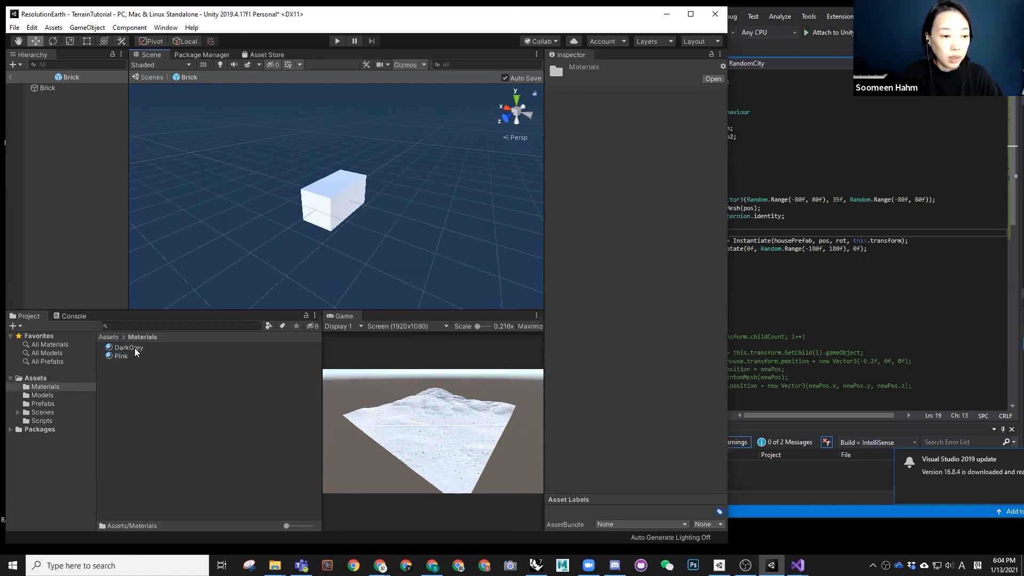
Set the Pink material's albedo colour to a bright magenta pink
left_click(125, 358)
left_click(626, 117)
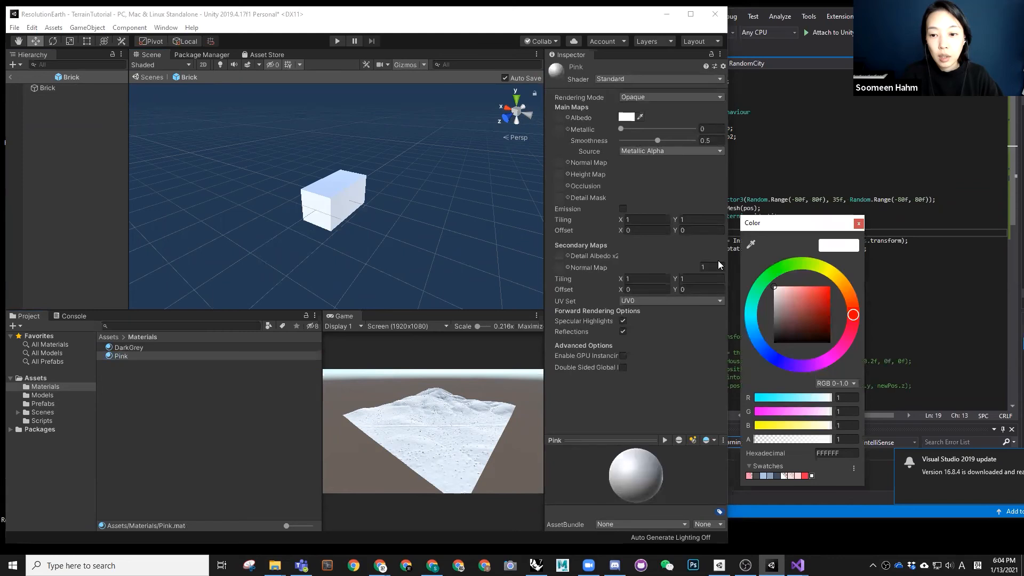
left_click(835, 357)
mouse_move(822, 321)
left_mouse_down()
mouse_move(832, 279)
mouse_move(806, 281)
mouse_move(824, 276)
left_mouse_up()
left_click(859, 223)
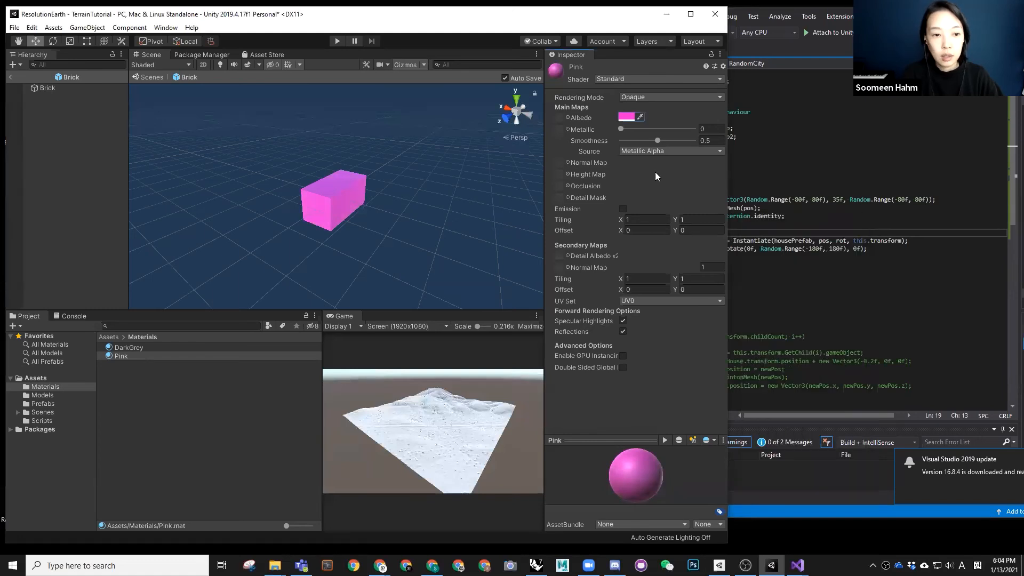
Leave the Brick prefab for the TerrainTutorial scene and show the RandomCity object's script settings
left_click(11, 77)
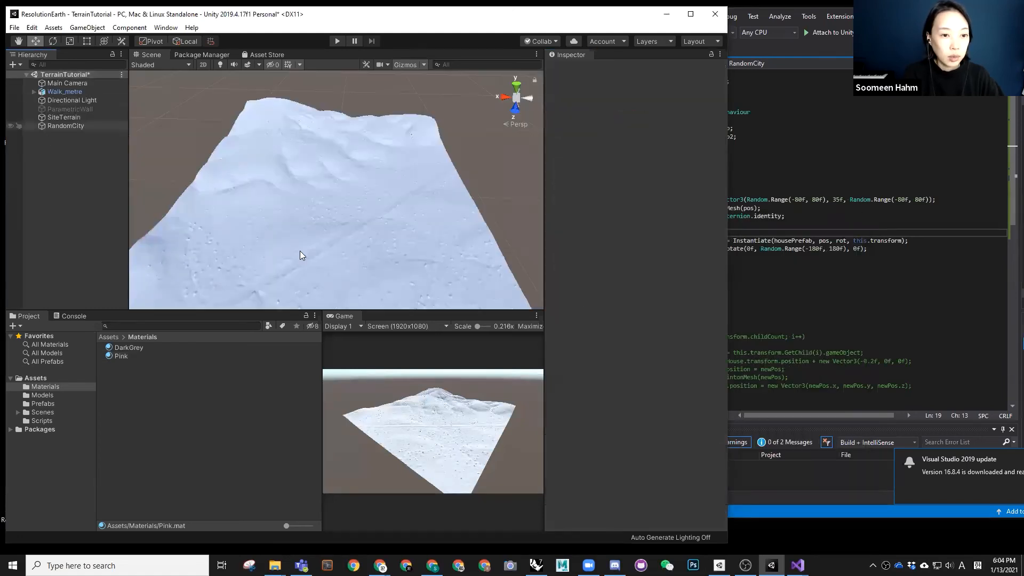
left_click(109, 338)
left_click(67, 127)
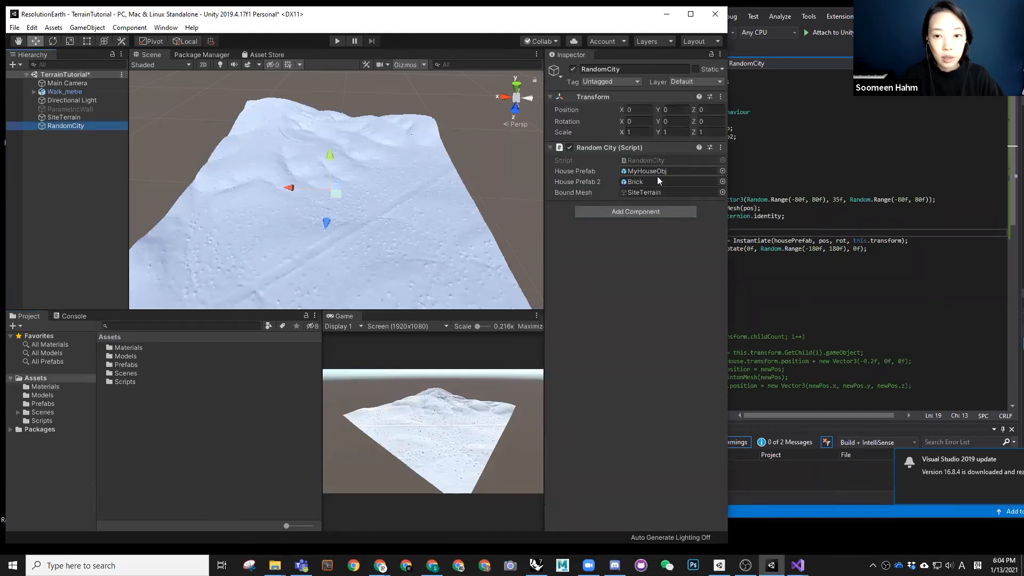
In RandomCity.cs, add the condition if (pos.y > 20f) below the Quaternion rot line in the Start loop
left_click(821, 258)
left_click(685, 232)
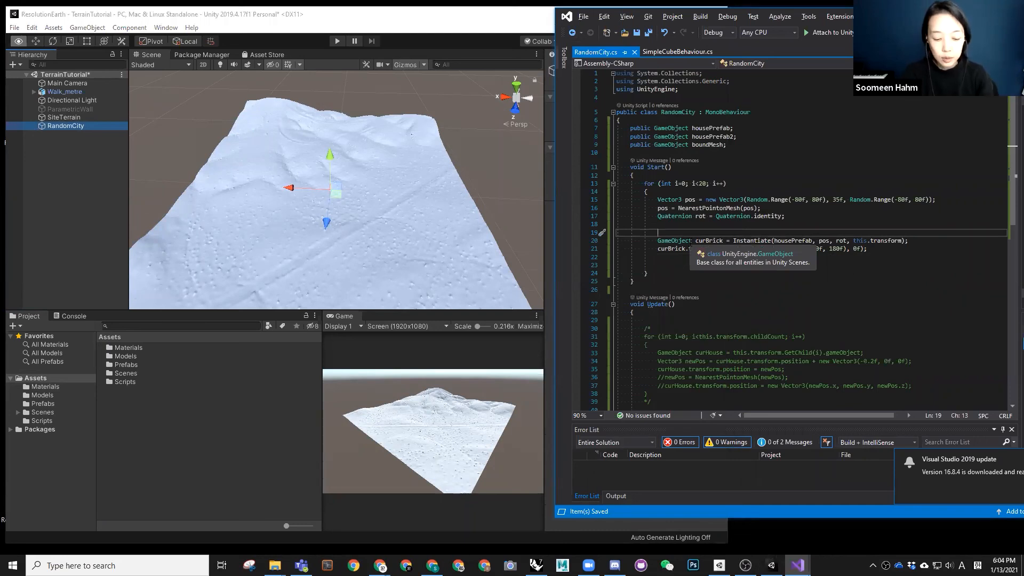
key("Return")
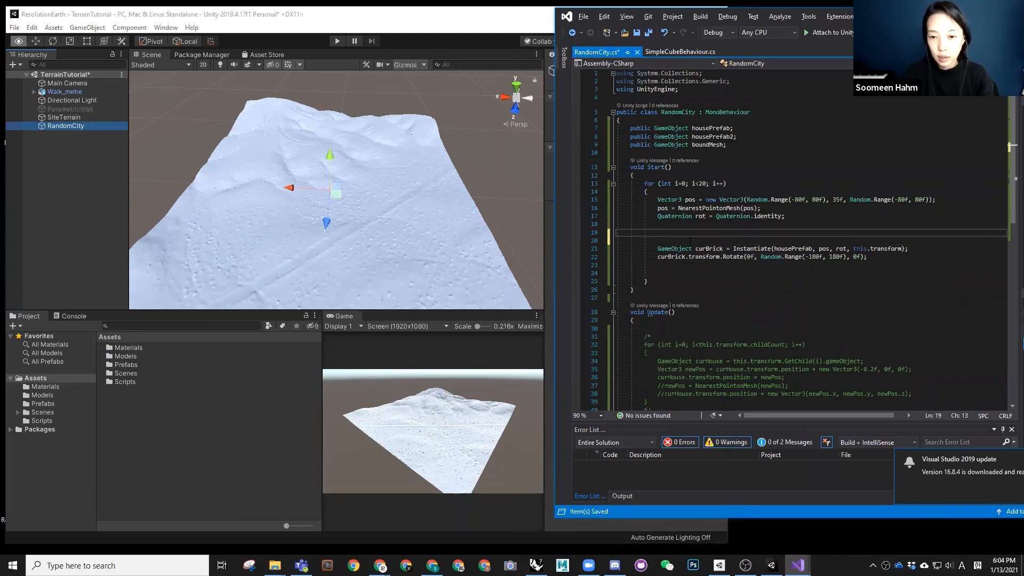
type("if (")
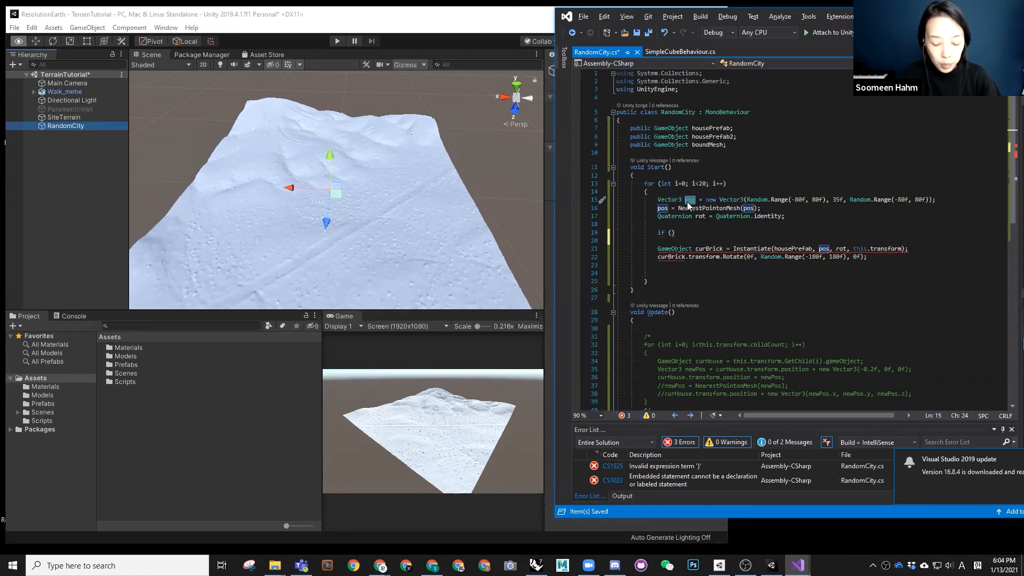
type("pos.y ")
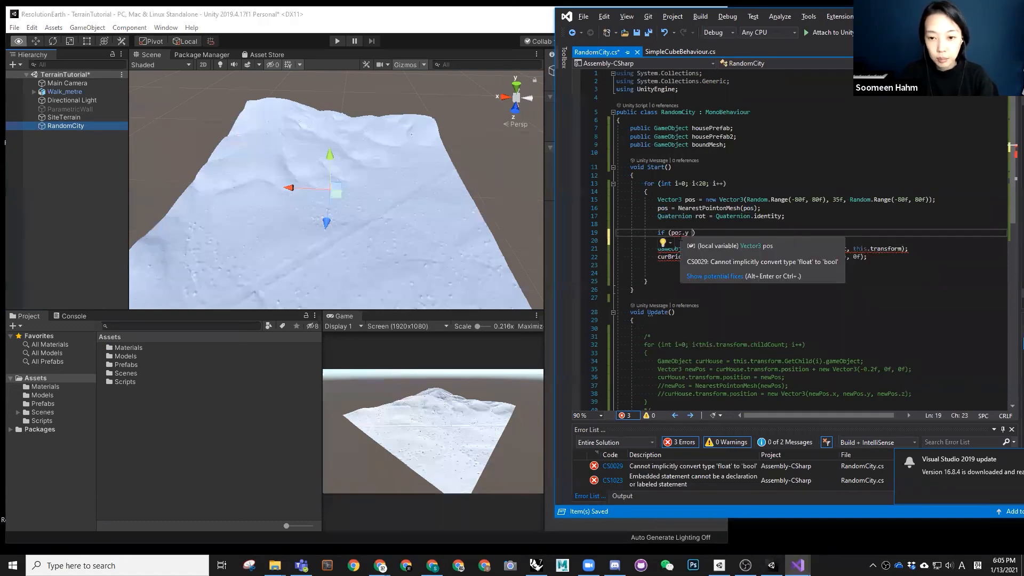
type("> 22")
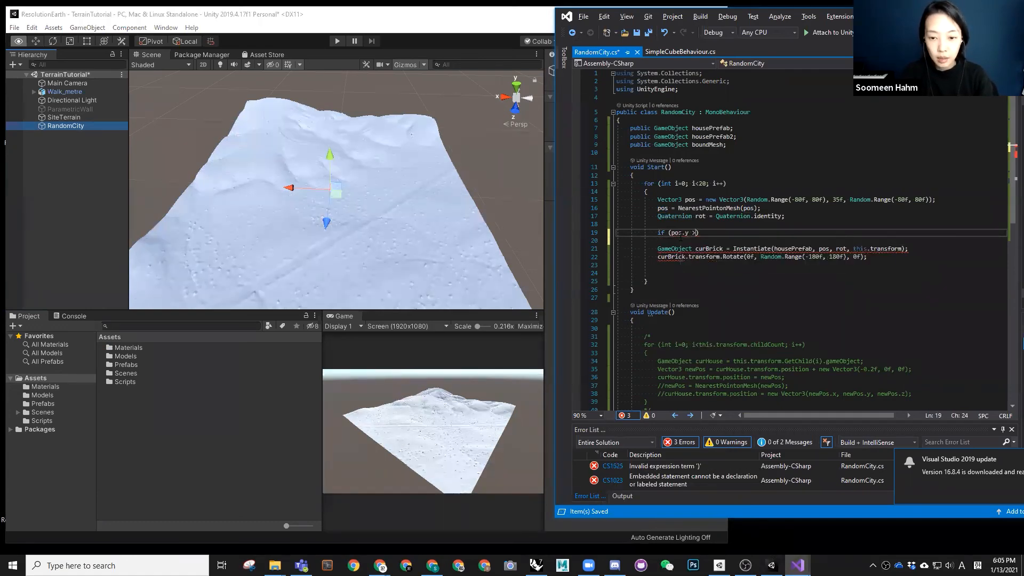
type("f")
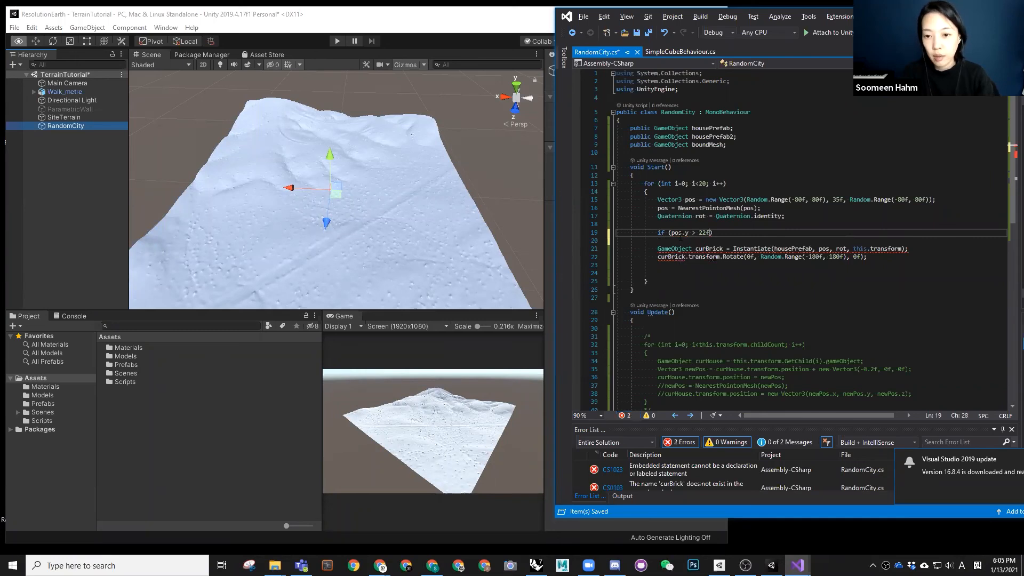
key("BackSpace")
type("0")
key("Right")
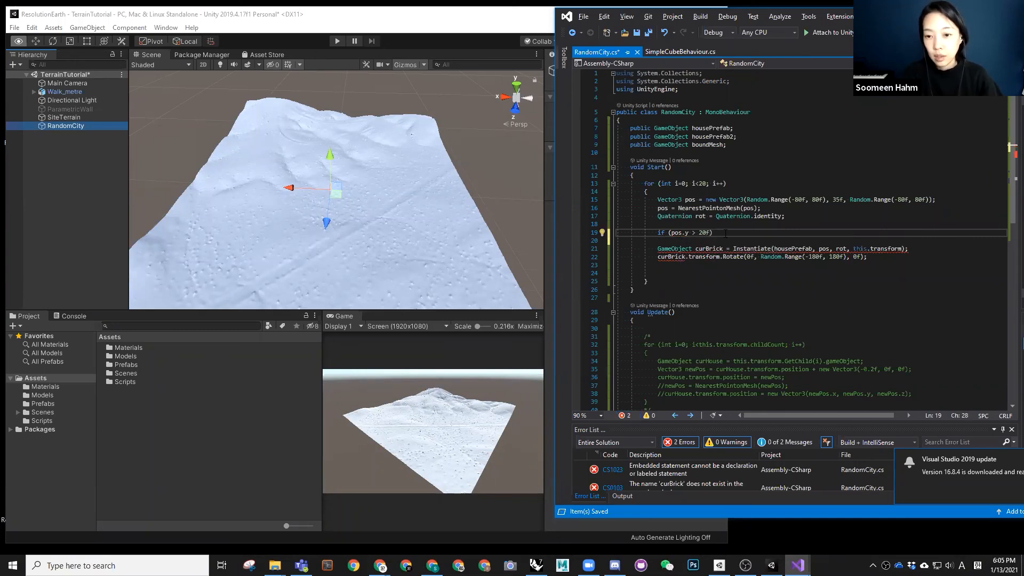
Give the pos.y condition an empty braced body and add an empty else block after it
key("Return")
type("{")
key("Return")
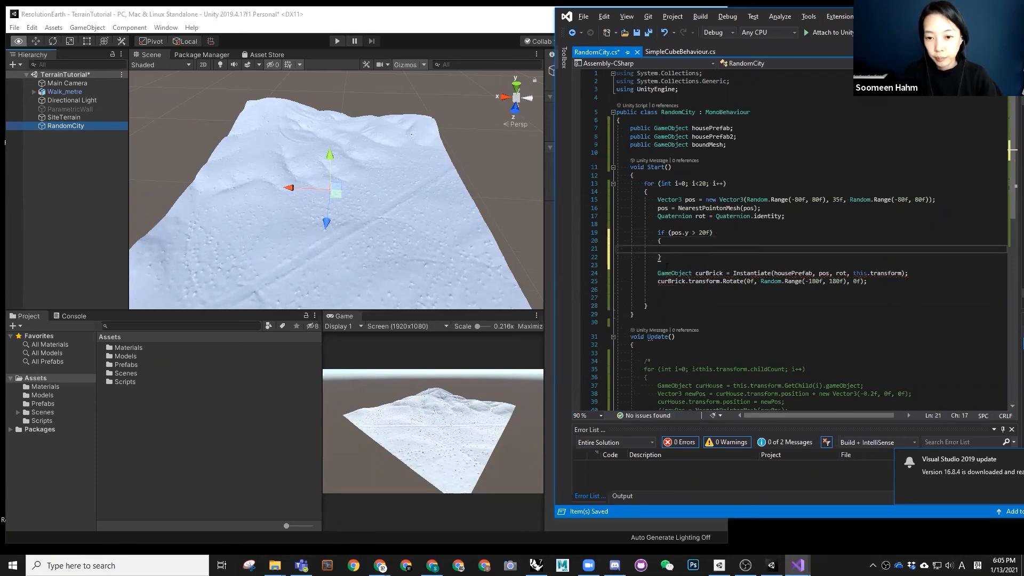
left_click(663, 262)
key("Return")
key("Up")
type("else")
key("Tab")
key("Tab")
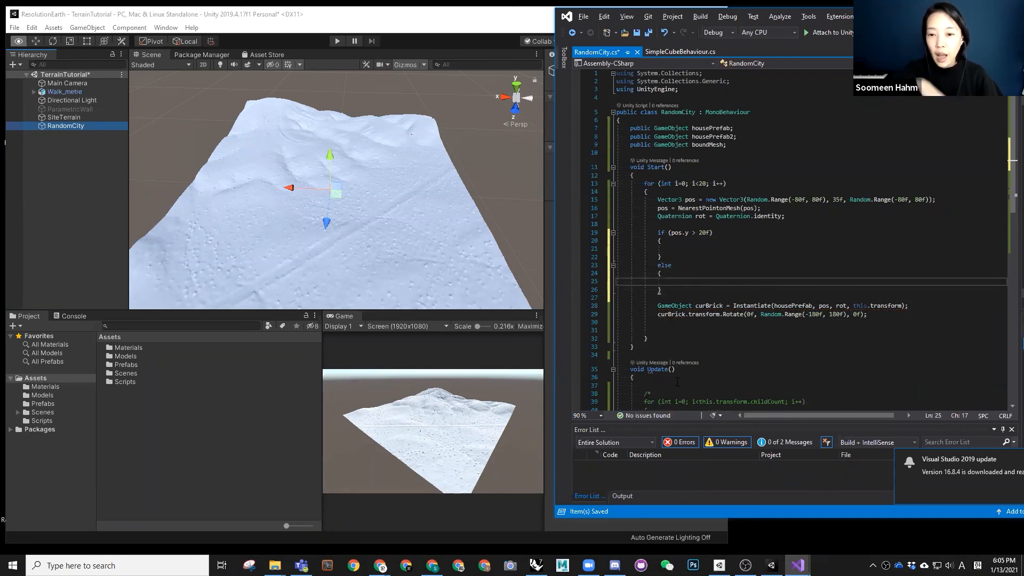
Move the curBrick Instantiate and Rotate lines into the if block and remove the leftover blank lines
left_click_drag(867, 314, 604, 298)
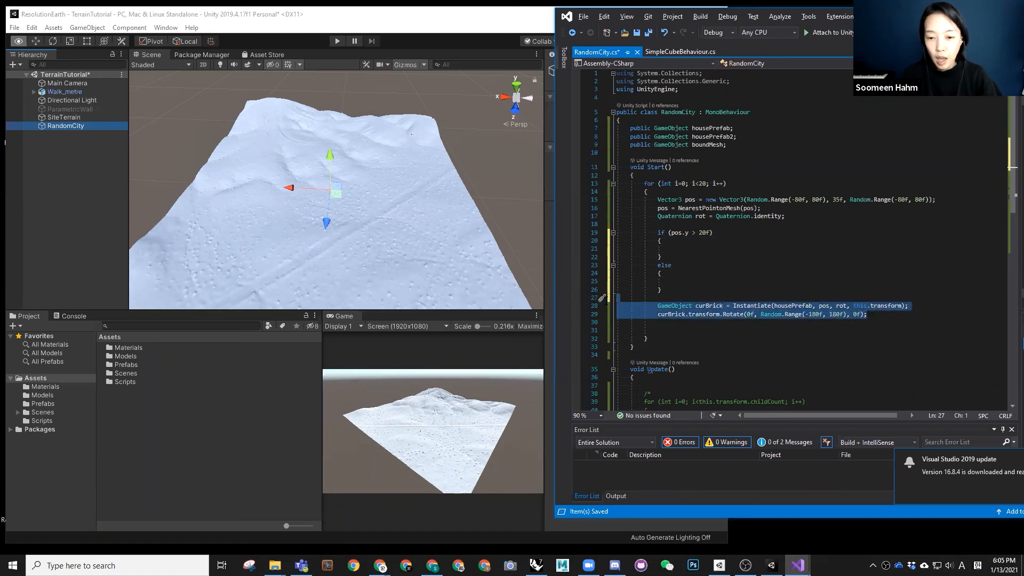
key("ctrl+x")
left_click(661, 248)
key("ctrl+v")
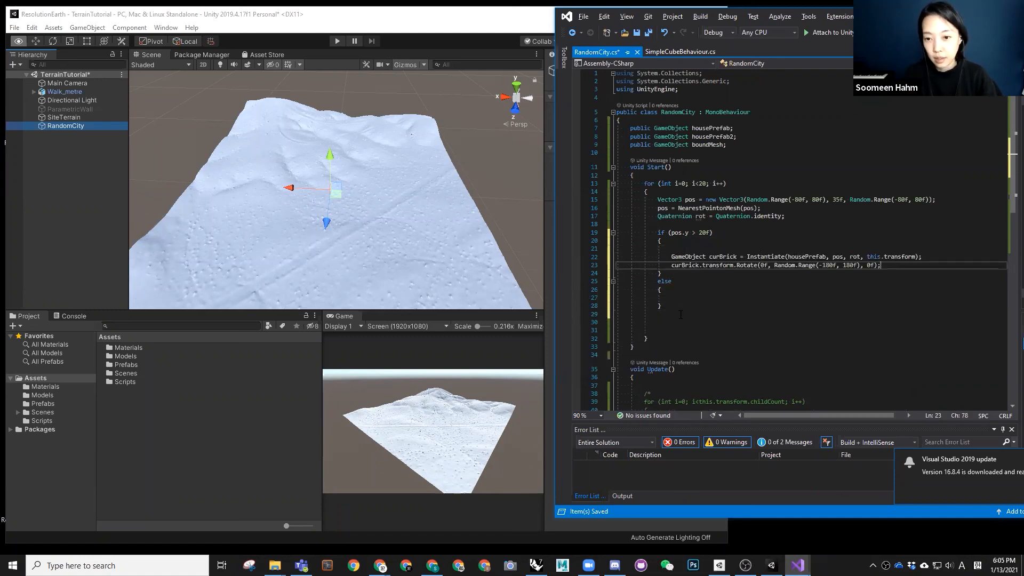
left_click(625, 249)
key("BackSpace")
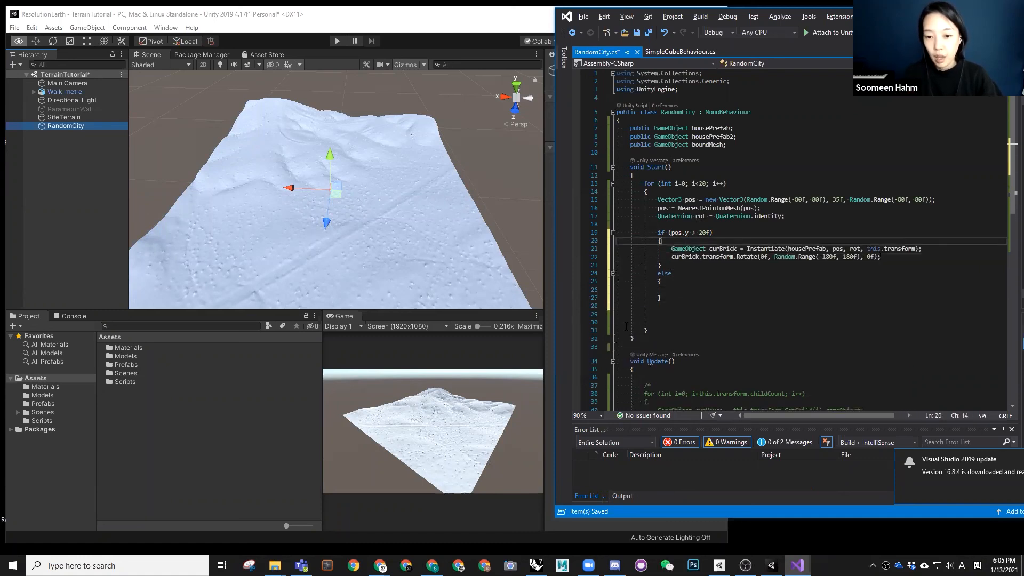
left_click(632, 320)
key("BackSpace")
key("BackSpace")
key("BackSpace")
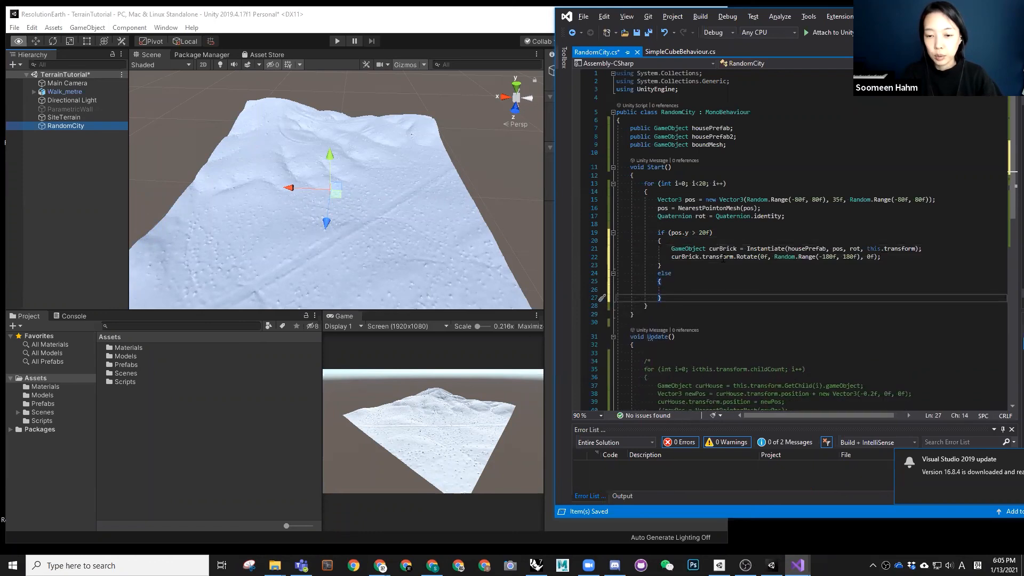
Copy the curBrick Instantiate and Rotate lines from the if block into the else block
left_click_drag(926, 248, 673, 250)
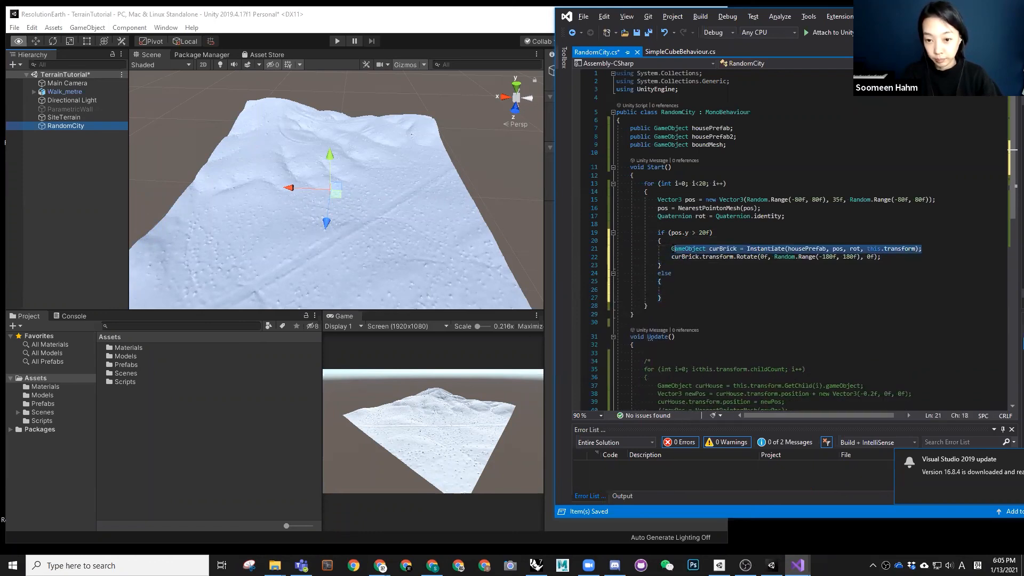
left_click(878, 258)
left_click_drag(880, 257, 673, 252)
key("ctrl+c")
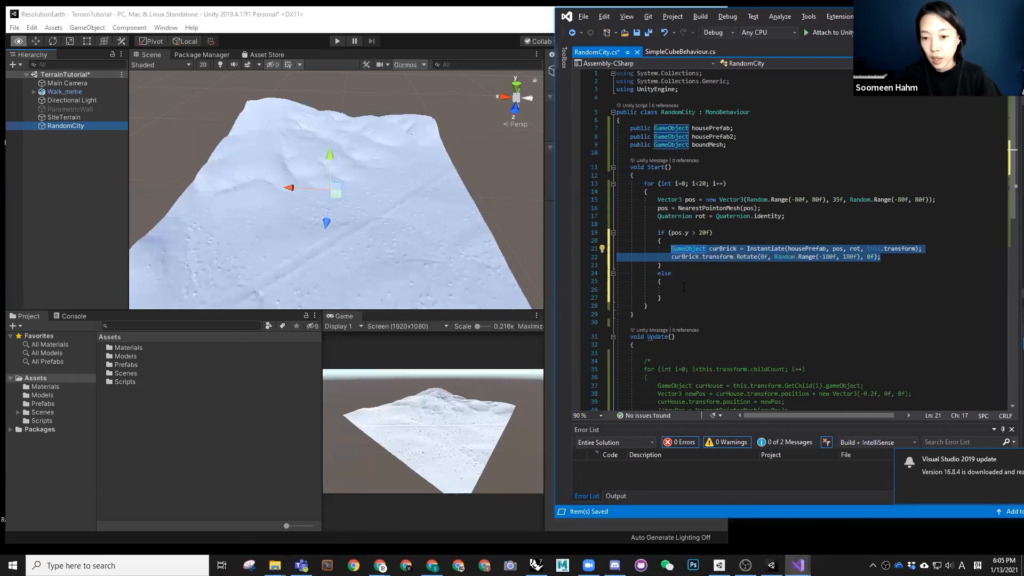
left_click(683, 290)
key("ctrl+v")
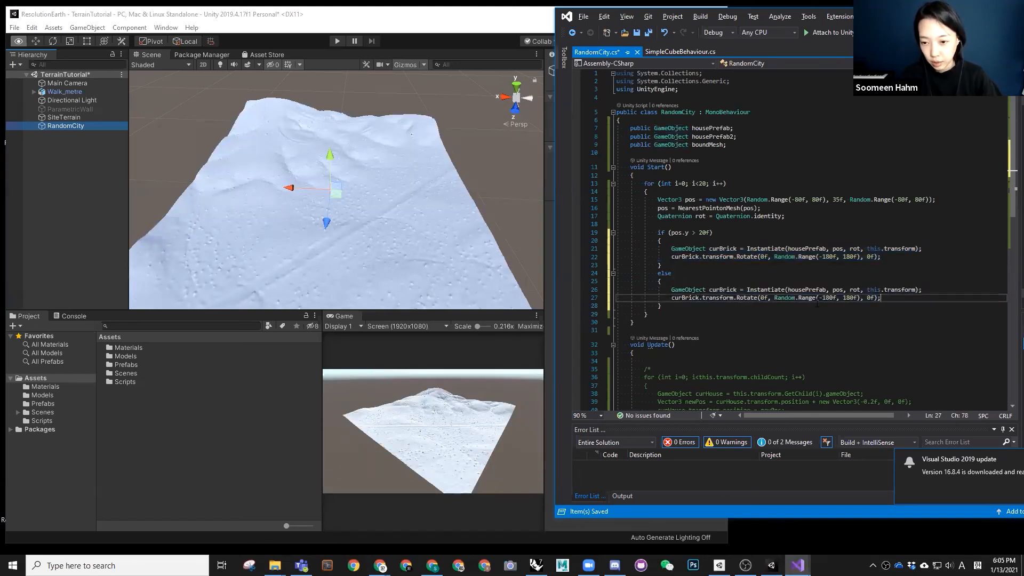
Make the else block instantiate housePrefab2 and save the script
left_click(826, 289)
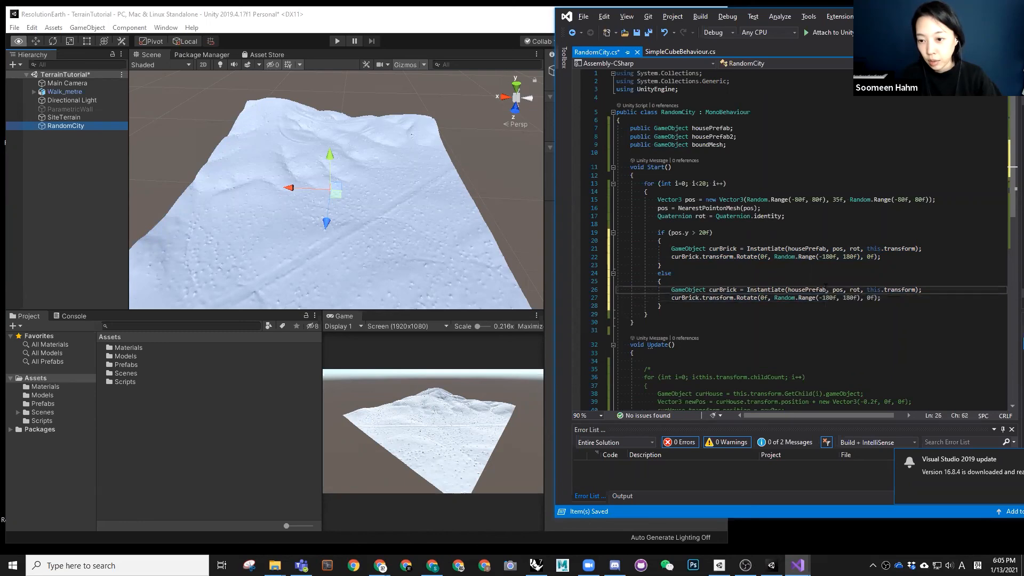
type("2")
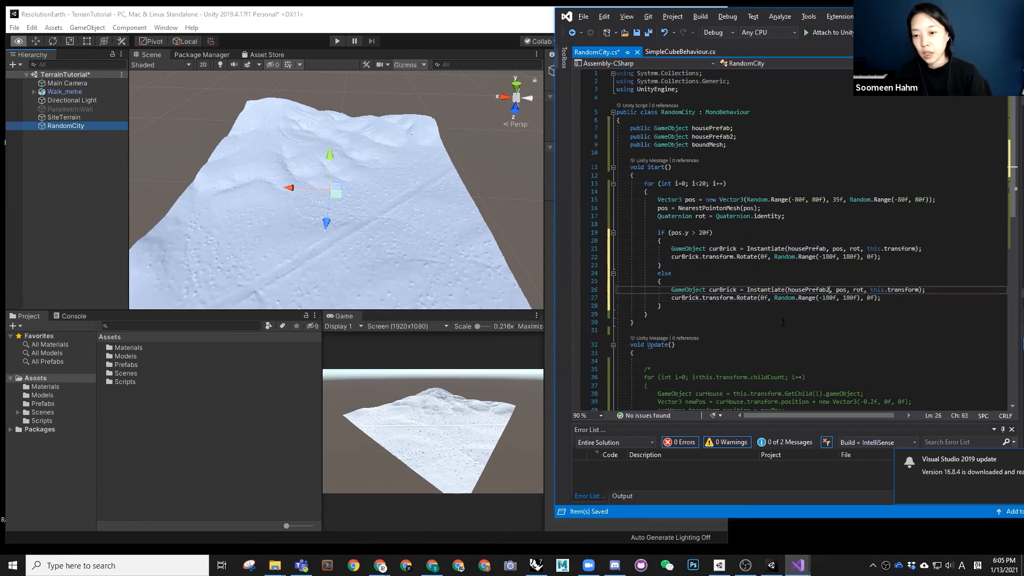
key("ctrl+s")
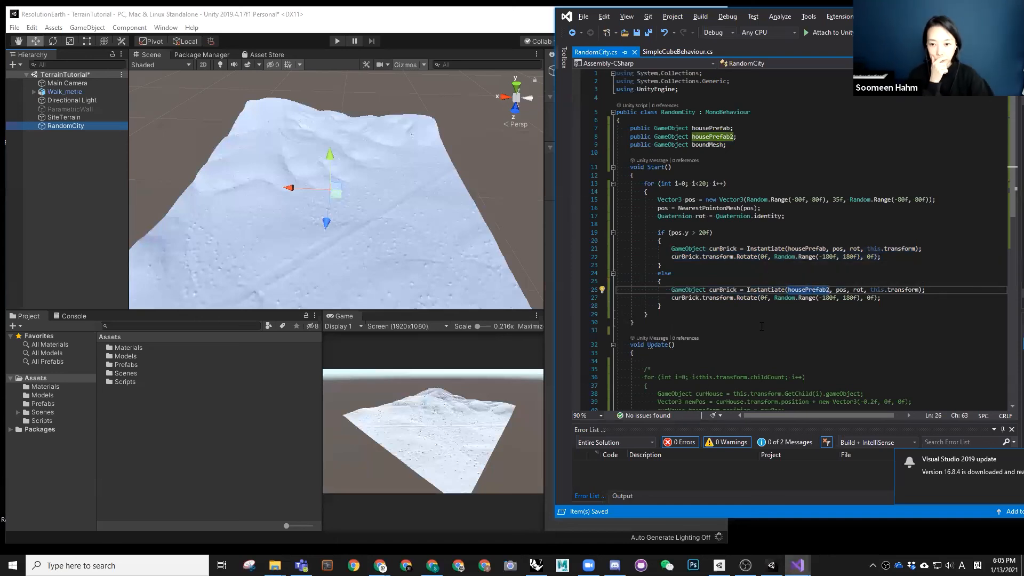
Run the scene in Unity, examine how the two house types are distributed over the terrain, and return to the script
left_click(335, 38)
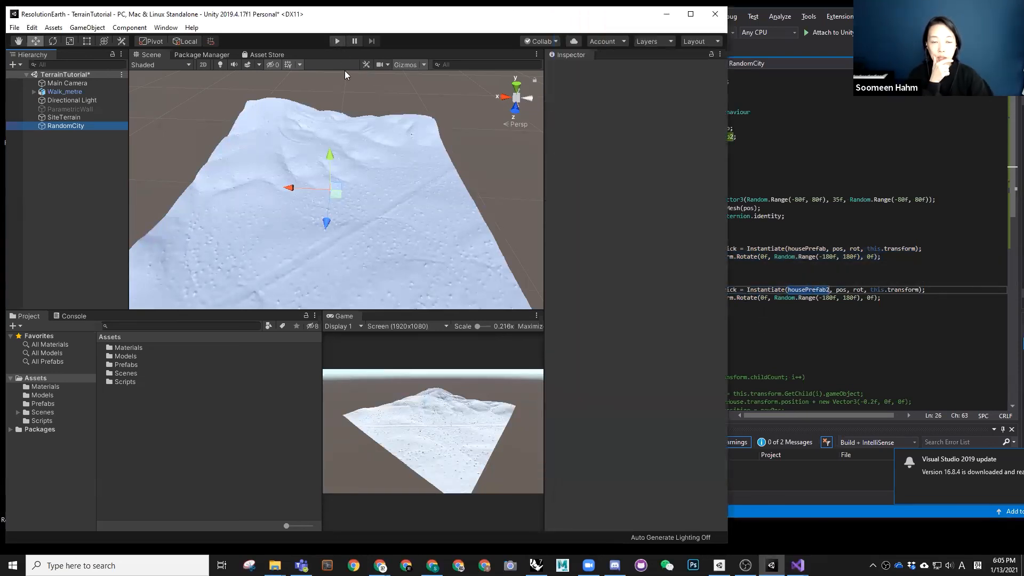
left_click(337, 42)
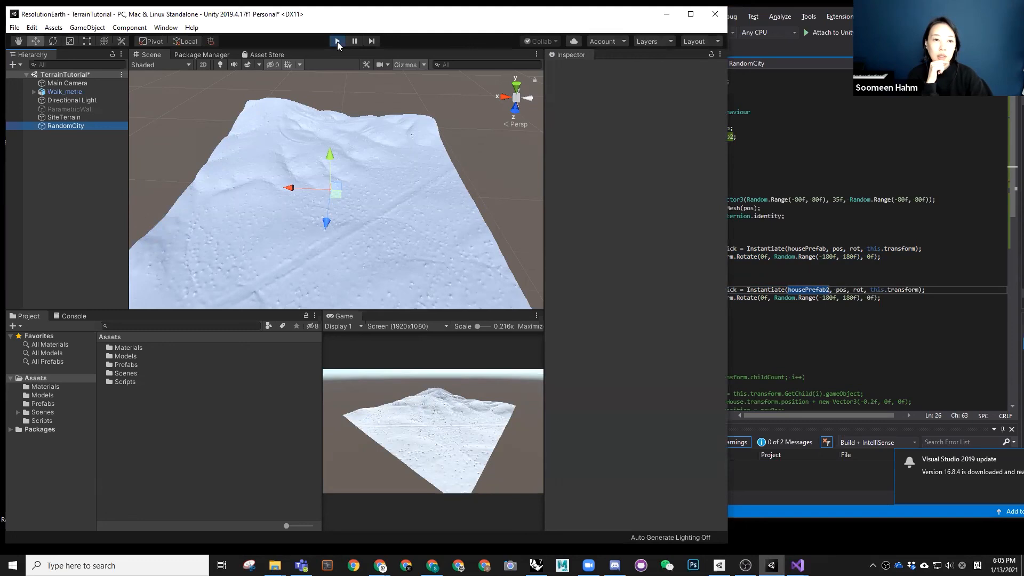
left_click_drag(319, 235, 349, 115, "alt")
left_click_drag(366, 164, 316, 164, "alt")
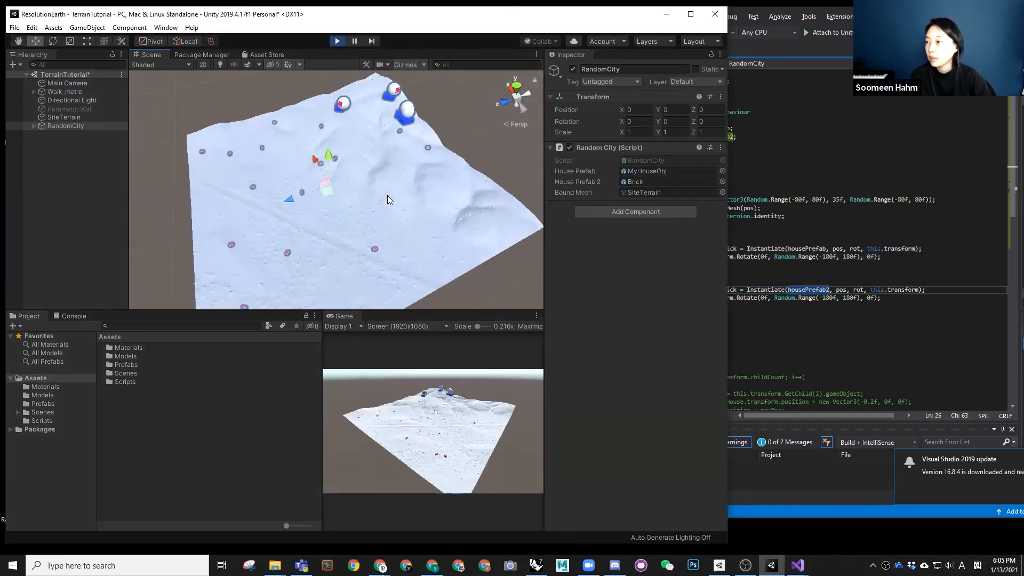
left_click(792, 280)
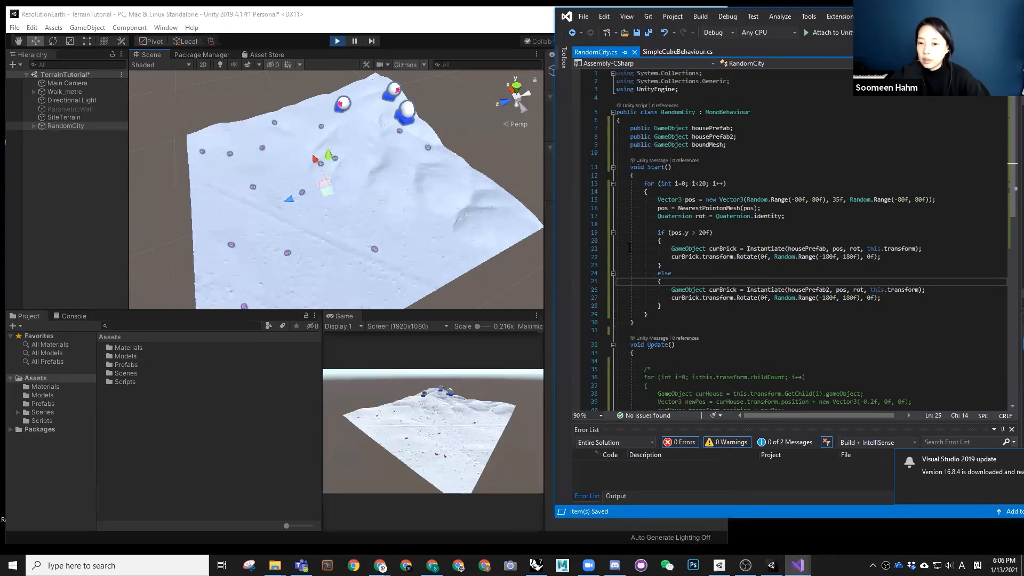